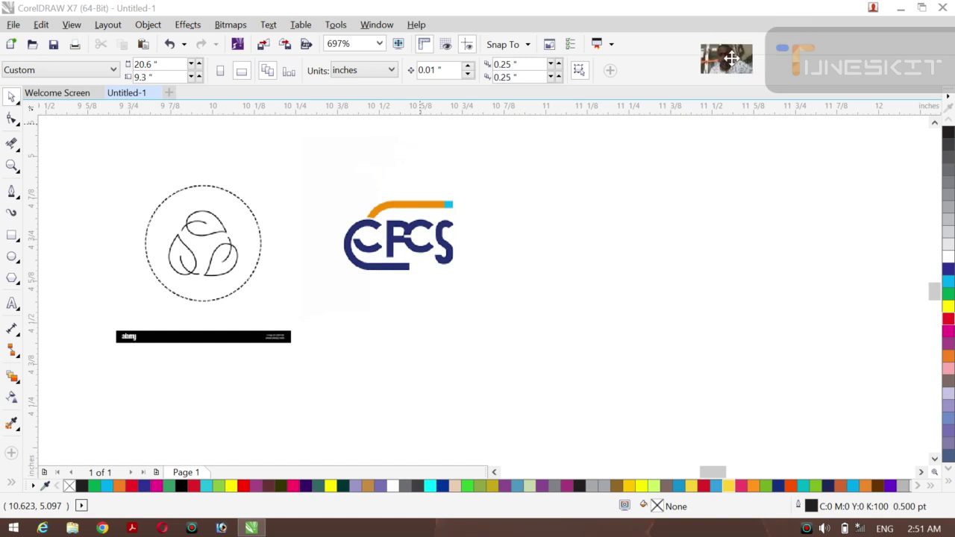
{"action": "left_click_drag", "start_coordinate": [772, 68], "coordinate": [743, 50]}
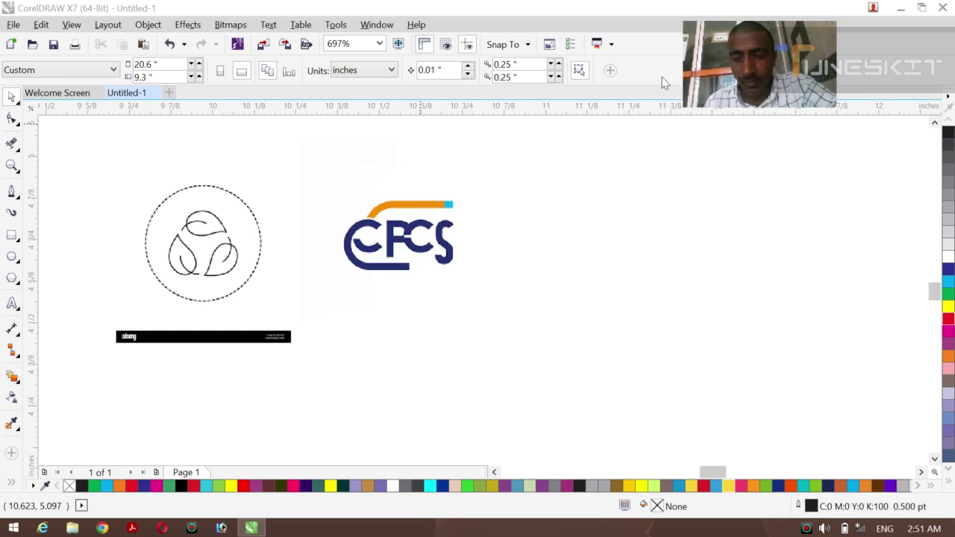
Move the CPCS logo well clear of the leaf image and shift the leaf image into the cleared space as a tracing reference
{"action": "left_click", "coordinate": [18, 104]}
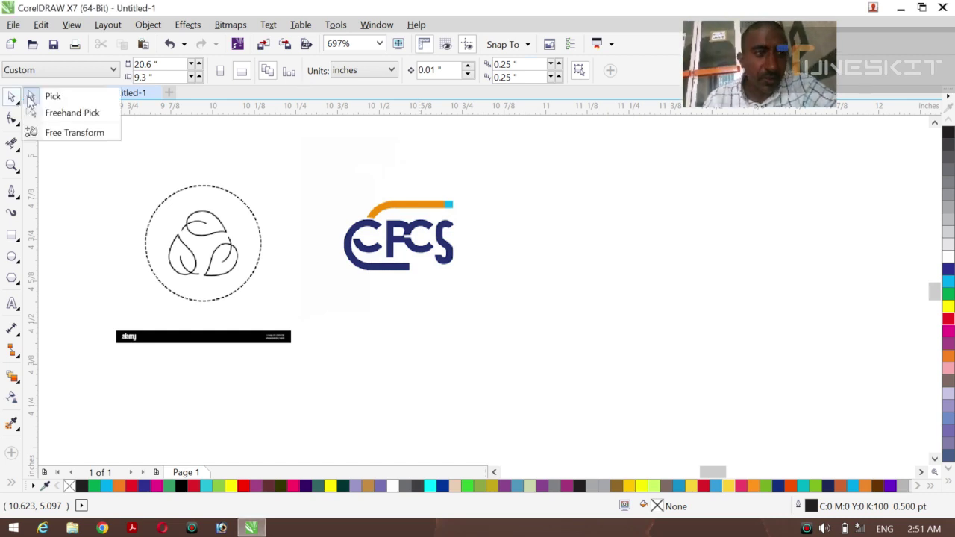
{"action": "left_click", "coordinate": [441, 260]}
{"action": "left_click_drag", "start_coordinate": [526, 251], "coordinate": [867, 238]}
{"action": "left_click_drag", "start_coordinate": [139, 277], "coordinate": [395, 297]}
{"action": "key", "text": "z"}
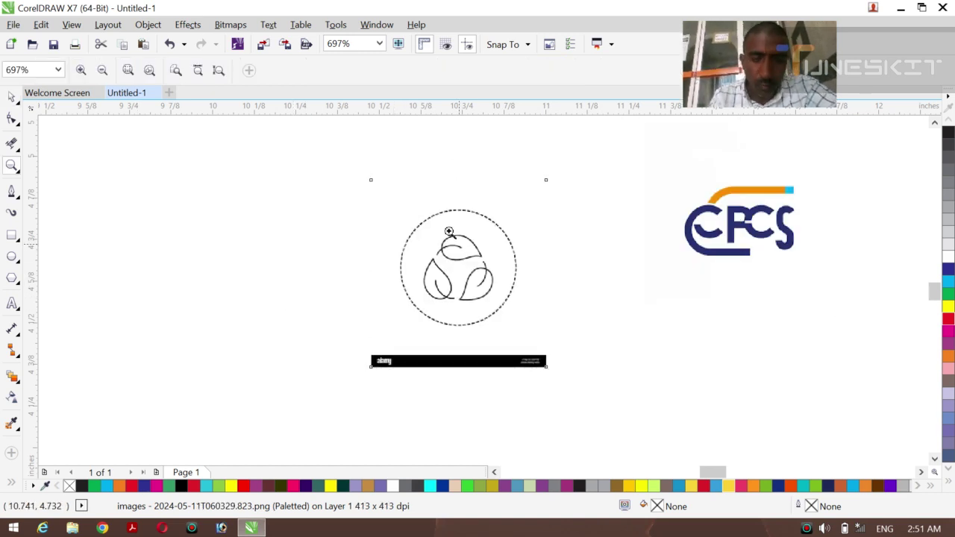
{"action": "left_click_drag", "start_coordinate": [402, 194], "coordinate": [531, 334]}
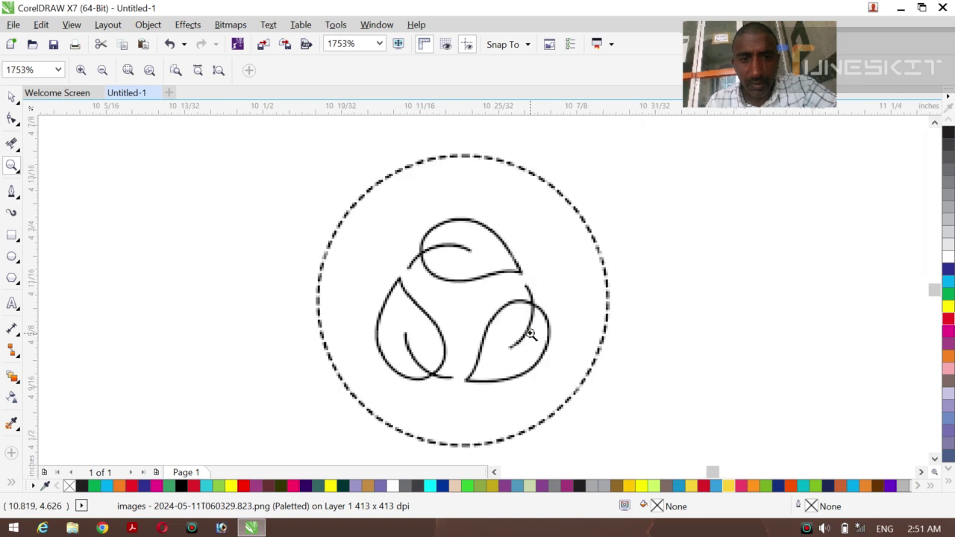
{"action": "left_click", "coordinate": [11, 97]}
{"action": "left_click", "coordinate": [134, 316]}
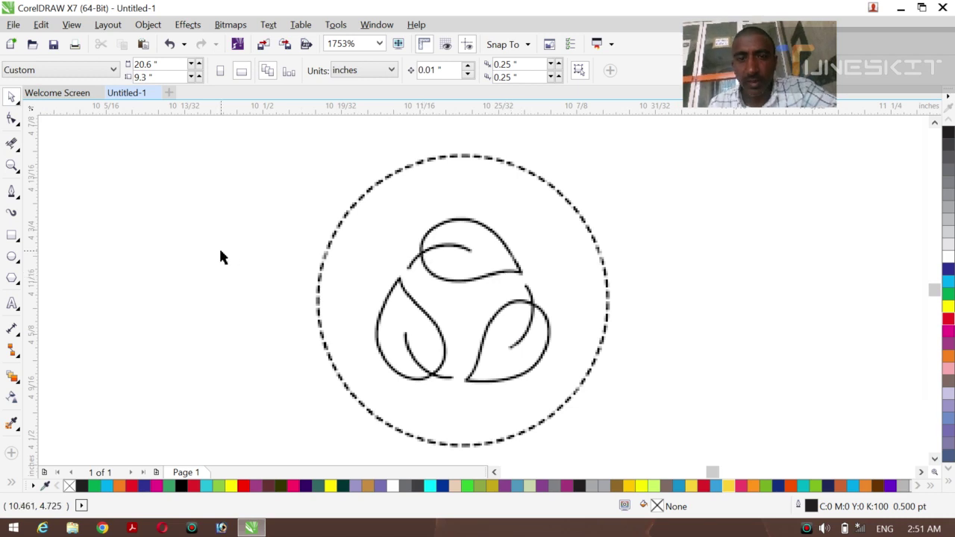
{"action": "left_click", "coordinate": [13, 192]}
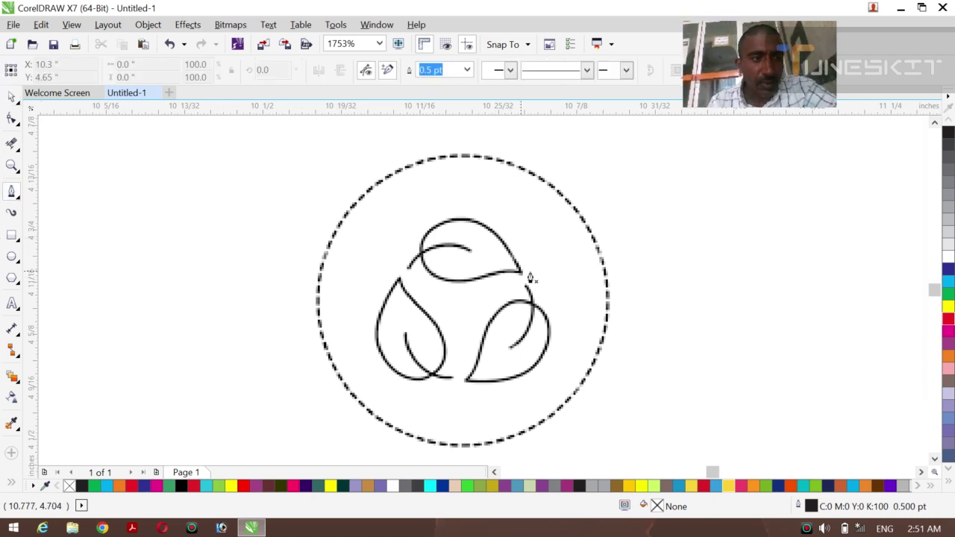
{"action": "left_click", "coordinate": [520, 273]}
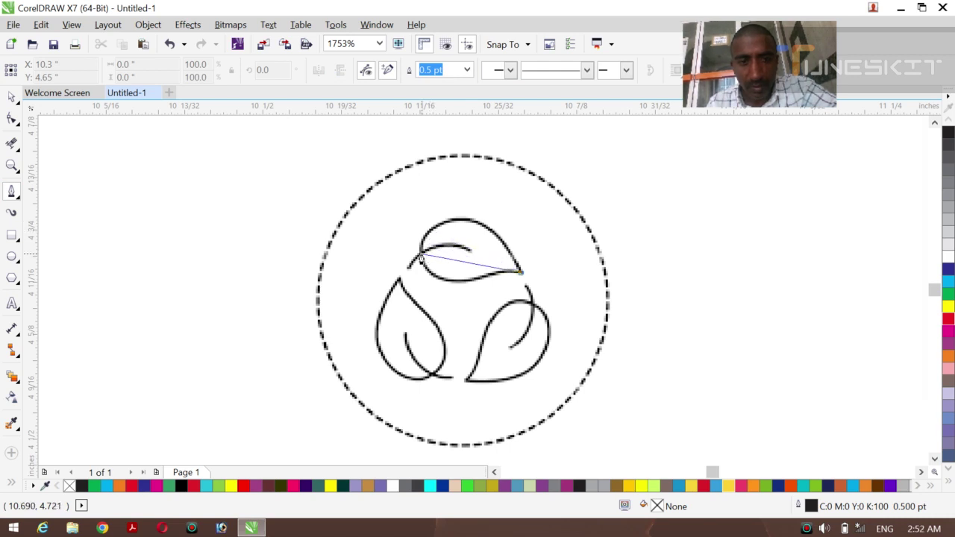
{"action": "left_click_drag", "start_coordinate": [421, 256], "coordinate": [371, 341]}
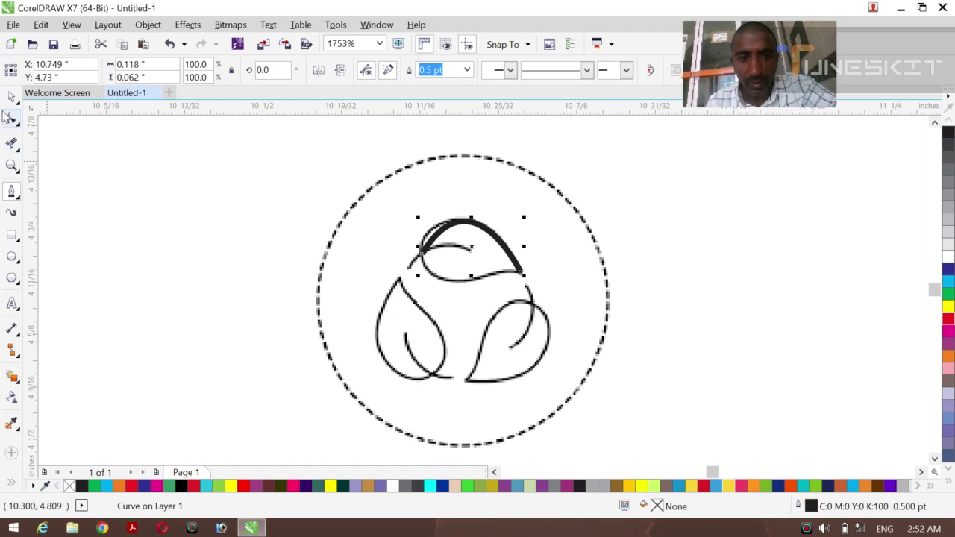
{"action": "left_click", "coordinate": [11, 120]}
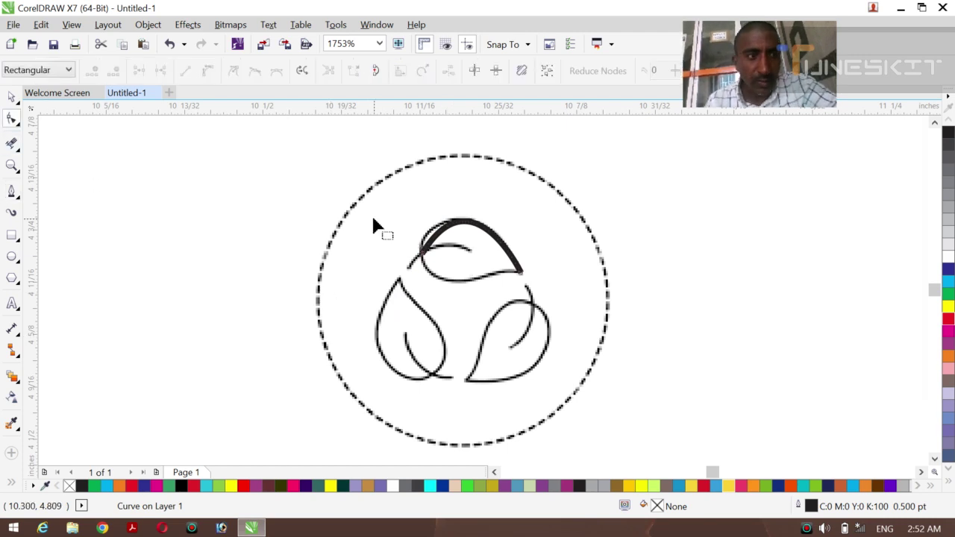
{"action": "right_click", "coordinate": [437, 239]}
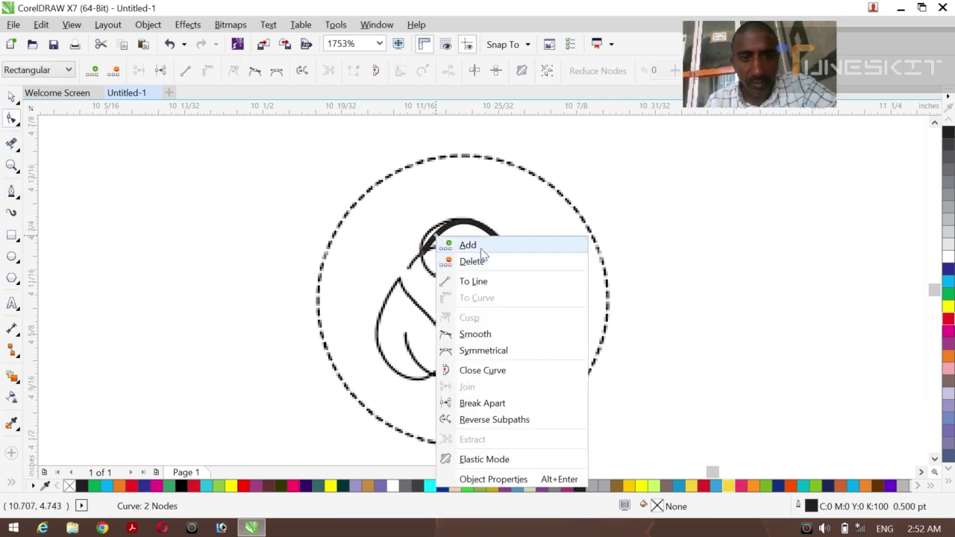
{"action": "left_click", "coordinate": [480, 249]}
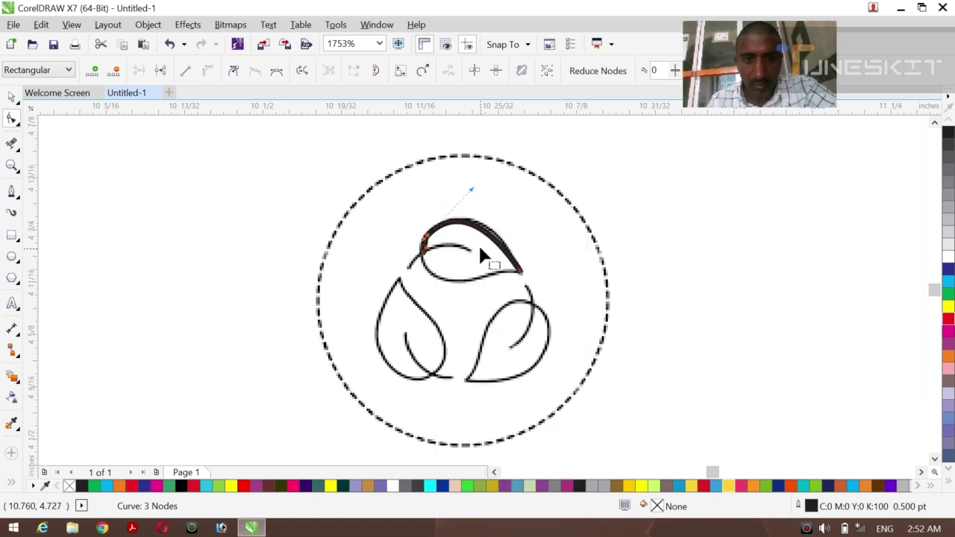
{"action": "key", "text": "ctrl+z"}
{"action": "key", "text": "Escape"}
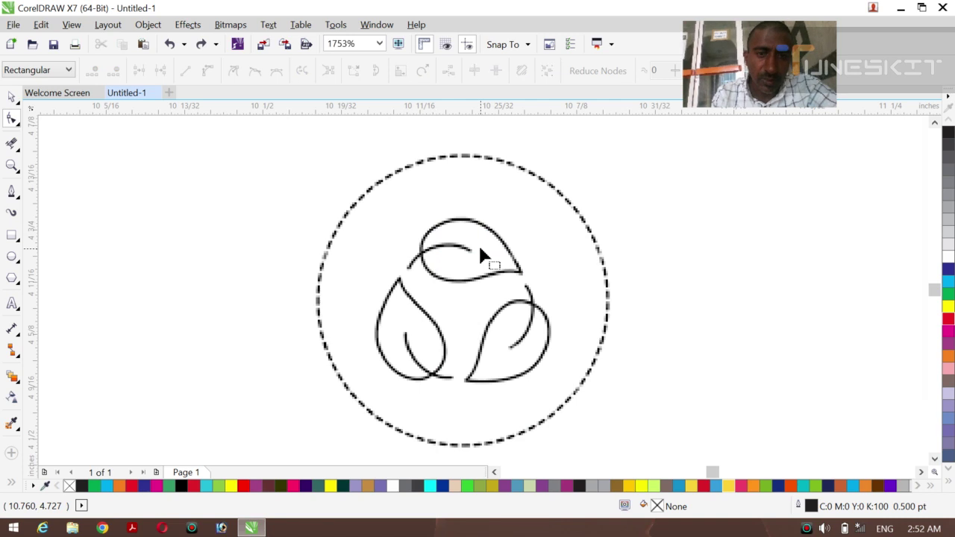
{"action": "left_click", "coordinate": [15, 100]}
{"action": "left_click", "coordinate": [41, 97]}
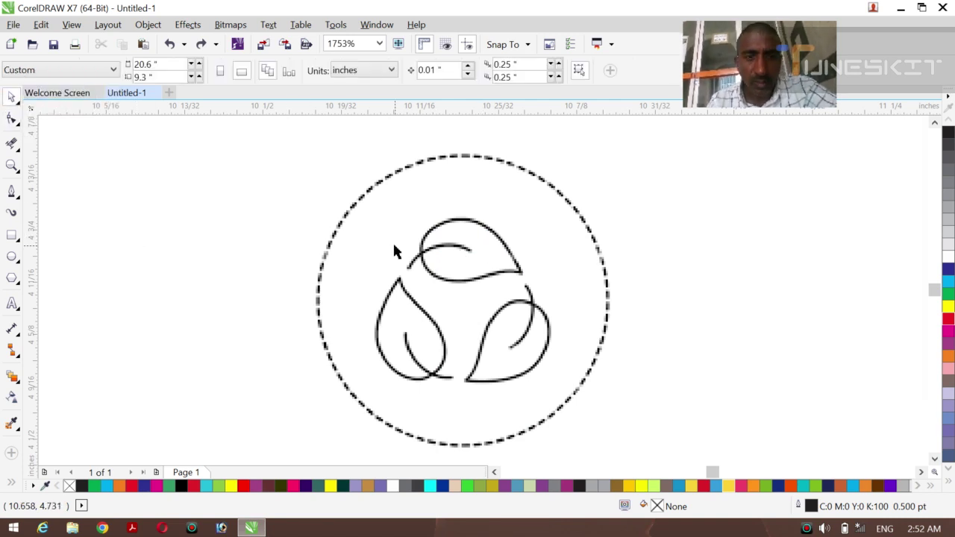
Trace the top leaf's curved vein with the Pen tool, about 0.07 inches wide, and set its outline width to Hairline
{"action": "left_click", "coordinate": [13, 193]}
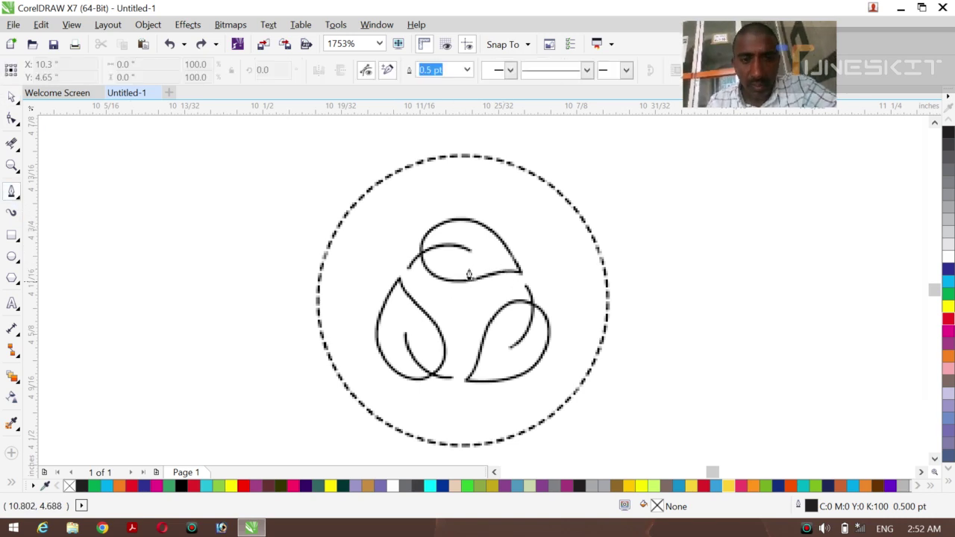
{"action": "left_click", "coordinate": [407, 268]}
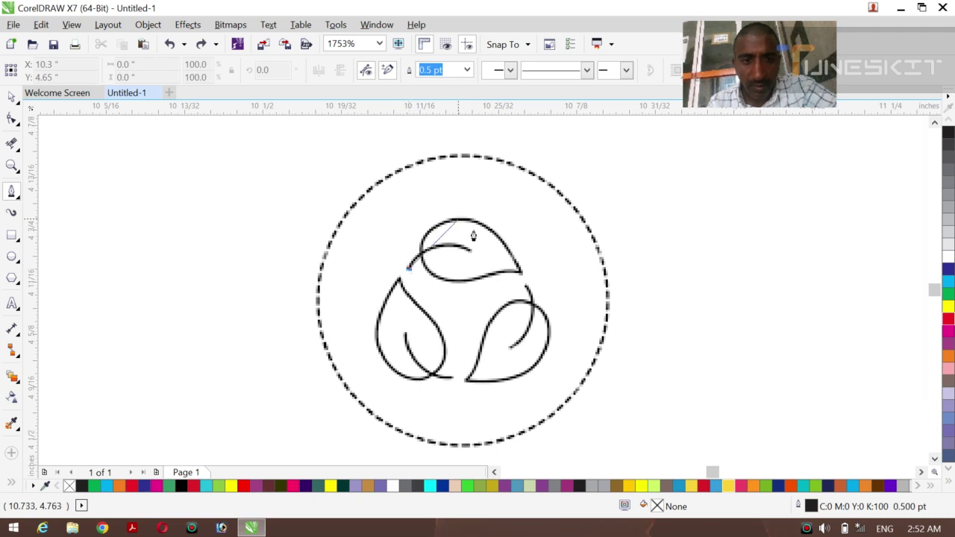
{"action": "left_click_drag", "start_coordinate": [468, 254], "coordinate": [520, 274]}
{"action": "key", "text": "space"}
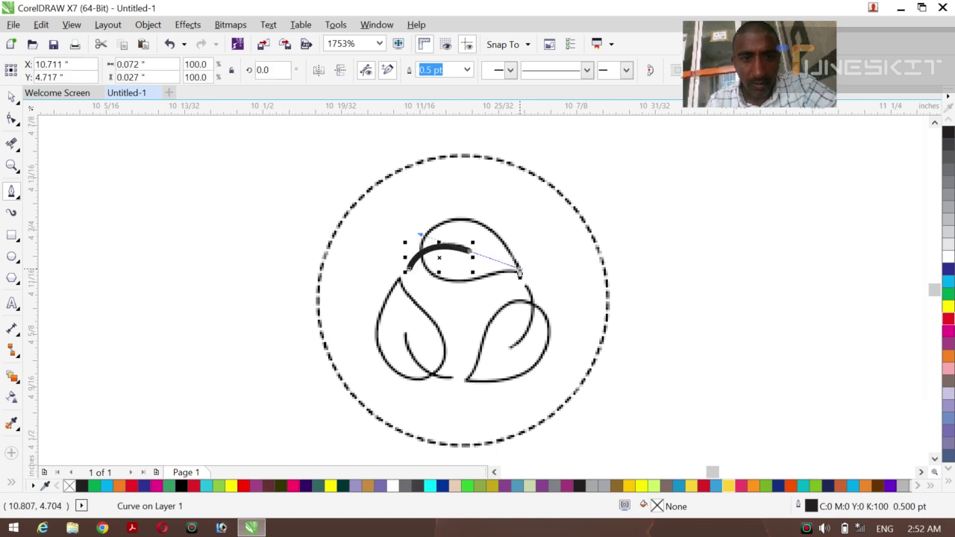
{"action": "left_click", "coordinate": [467, 69]}
{"action": "left_click", "coordinate": [448, 98]}
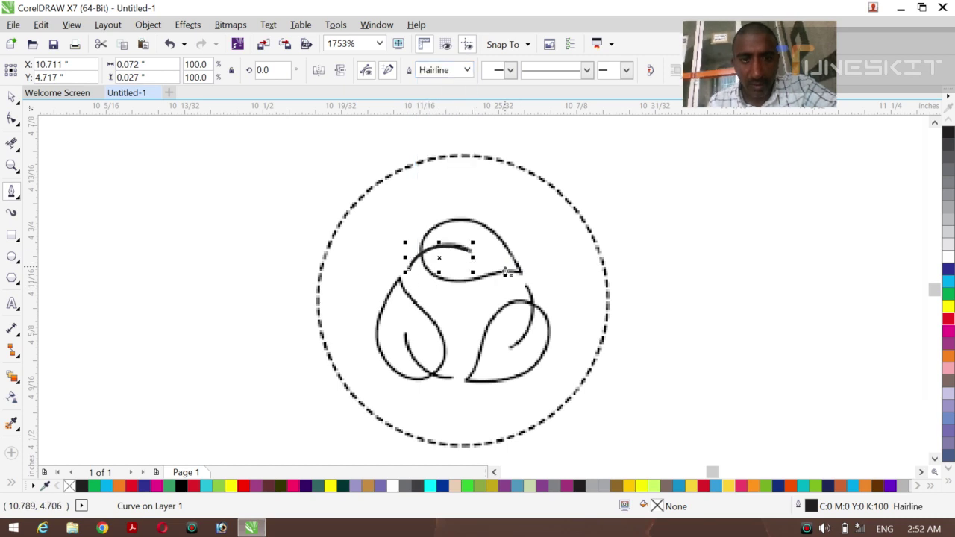
Trace the top leaf's lower edge with the Pen tool from its pointed tip to its rounded end, about 0.12 inches wide
{"action": "left_click", "coordinate": [520, 277]}
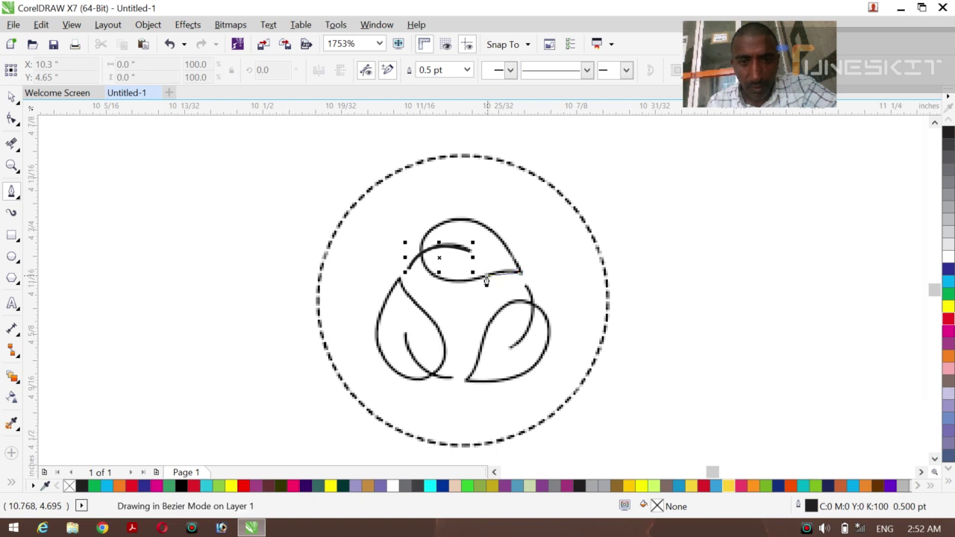
{"action": "left_click", "coordinate": [481, 280]}
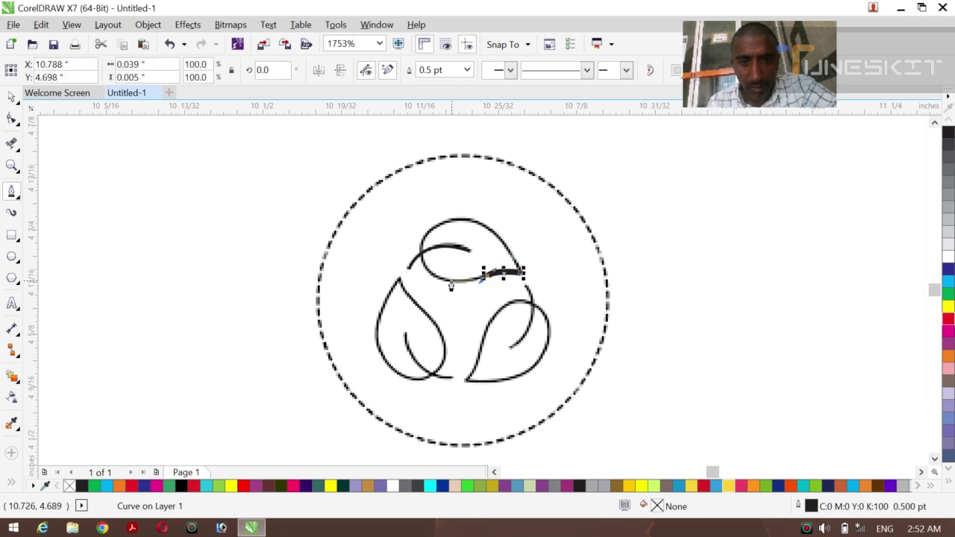
{"action": "mouse_move", "coordinate": [420, 256]}
{"action": "left_mouse_down"}
{"action": "mouse_move", "coordinate": [402, 219]}
{"action": "mouse_move", "coordinate": [414, 224]}
{"action": "left_mouse_up"}
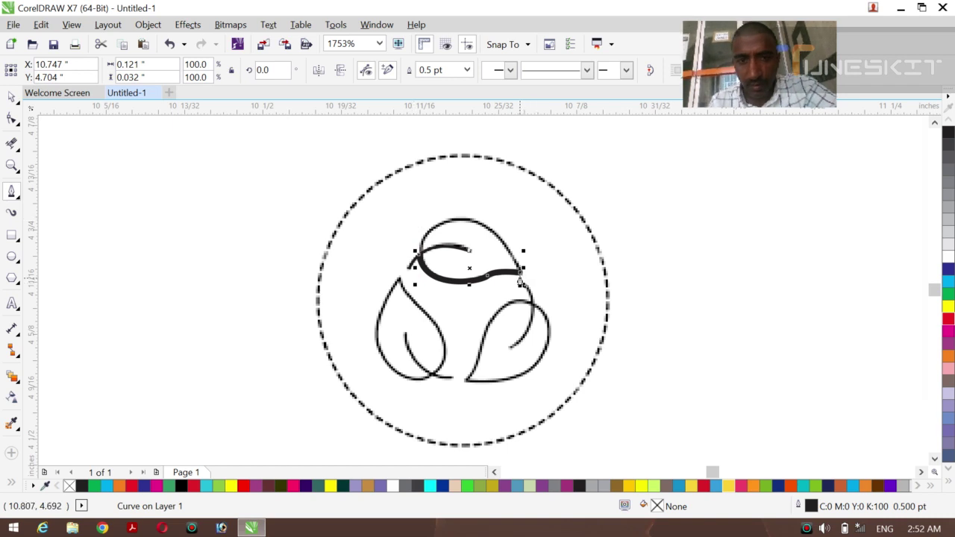
Trace the top leaf's upper edge from its pointed tip around to the rounded end, continuing the lower-edge curve
{"action": "left_click", "coordinate": [519, 276]}
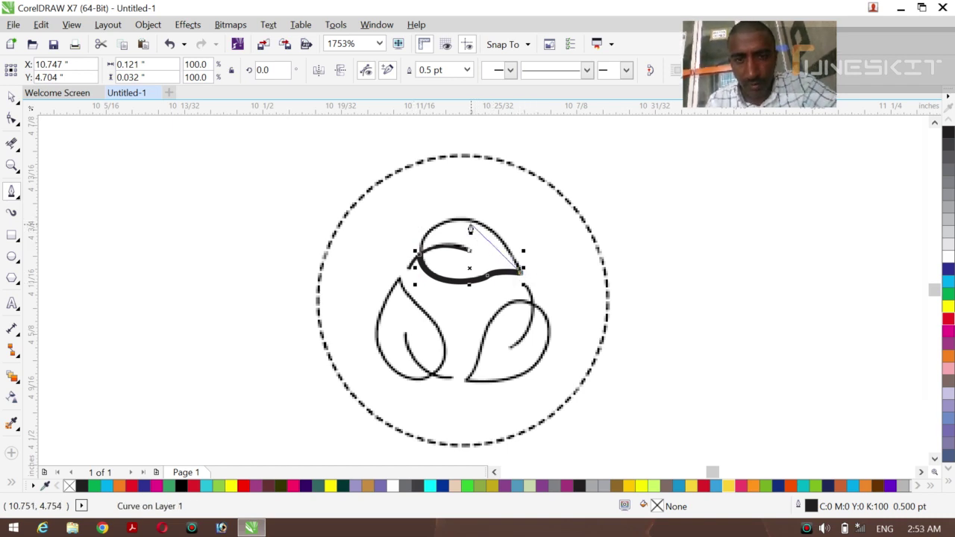
{"action": "left_click_drag", "start_coordinate": [468, 221], "coordinate": [429, 214]}
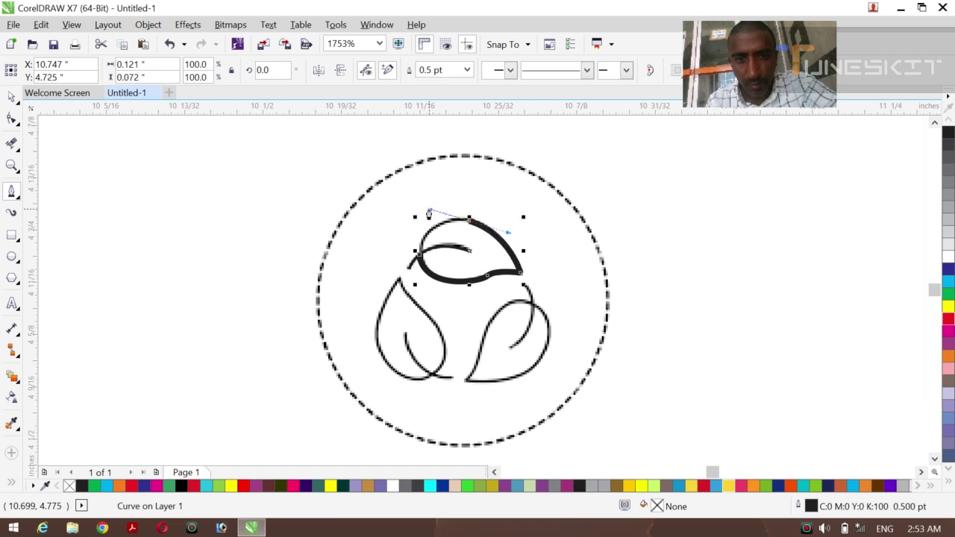
{"action": "left_click", "coordinate": [421, 265]}
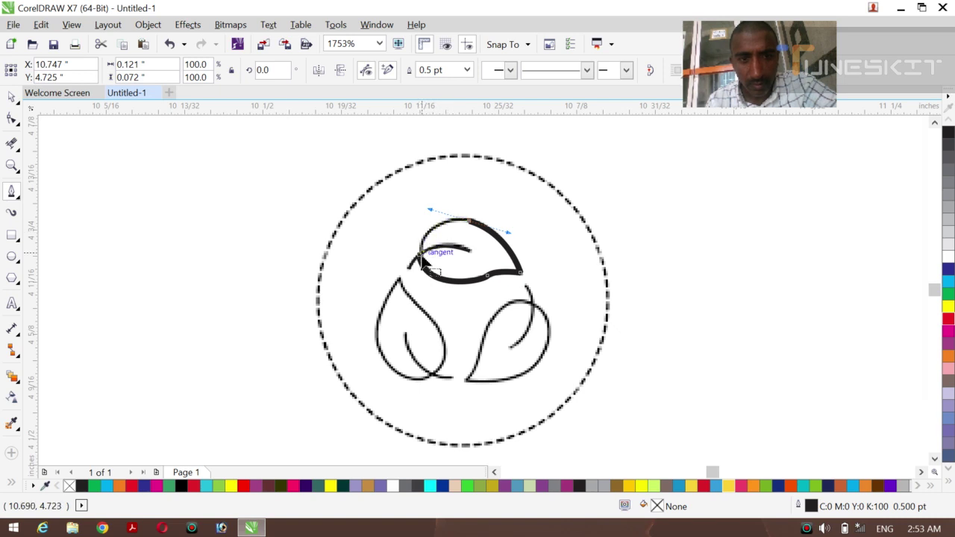
{"action": "left_click", "coordinate": [420, 257]}
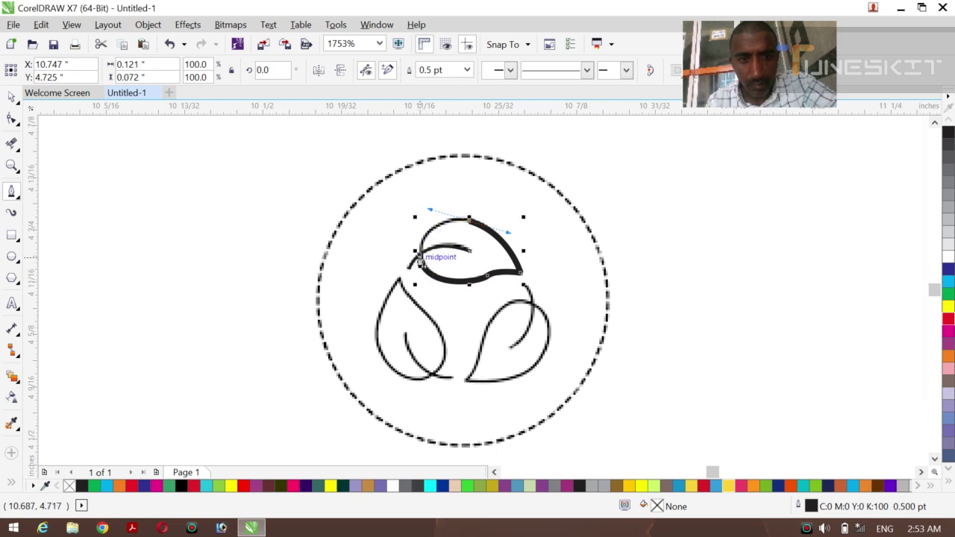
{"action": "left_click", "coordinate": [419, 259]}
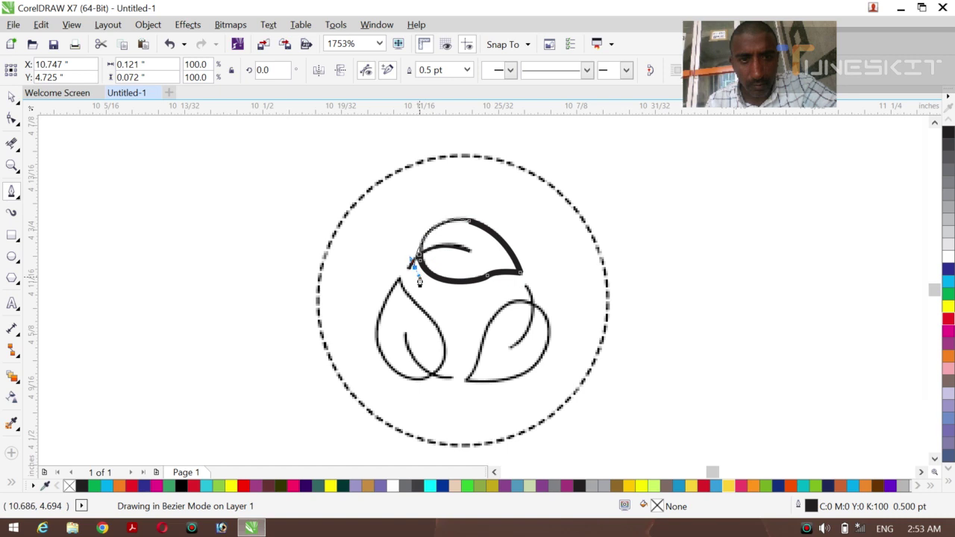
{"action": "left_click", "coordinate": [417, 284]}
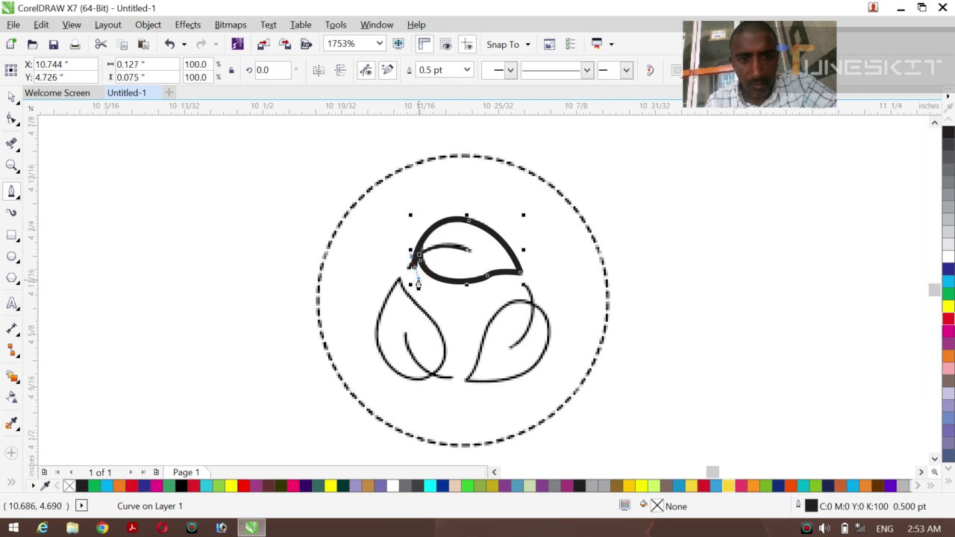
{"action": "key", "text": "Escape"}
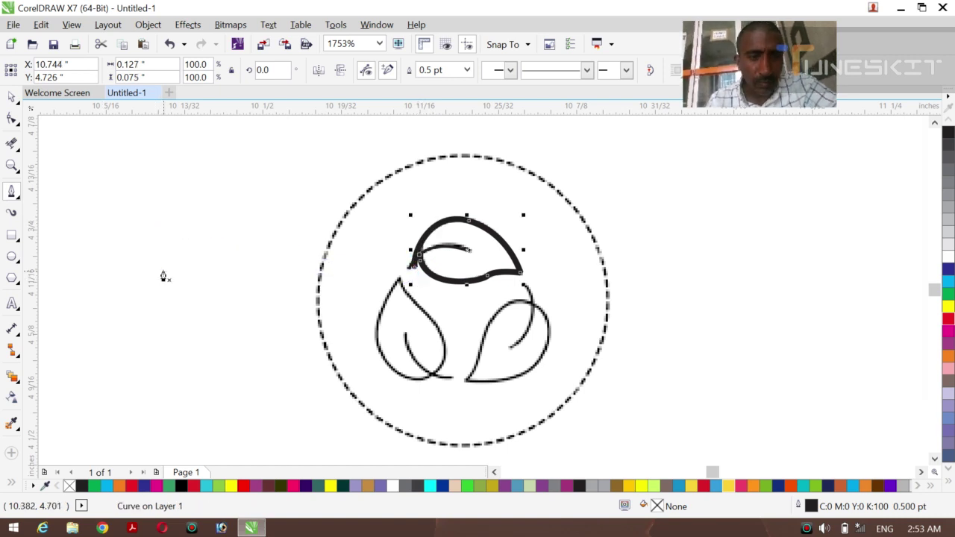
Move the stray end node at the traced leaf's rounded end onto the leaf contour with the Shape tool
{"action": "left_click", "coordinate": [11, 119]}
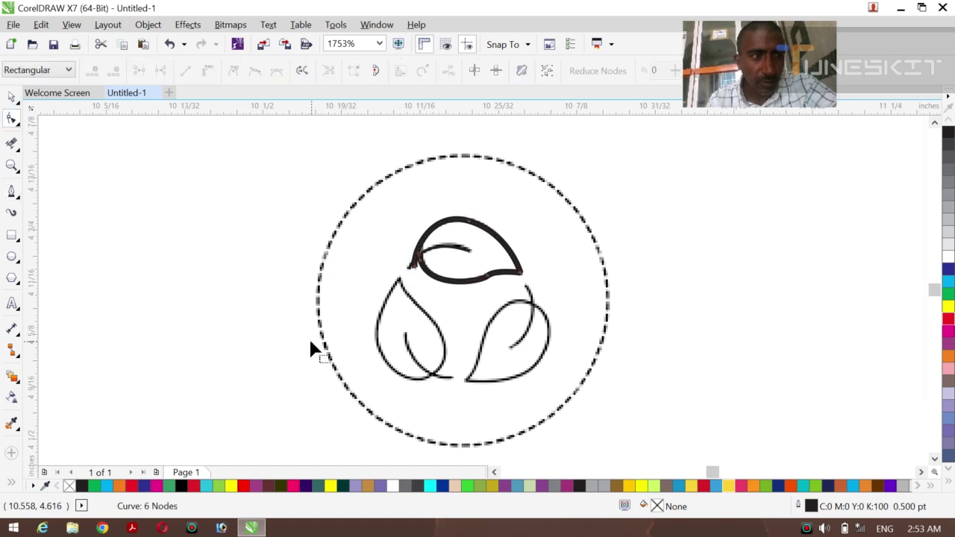
{"action": "left_click", "coordinate": [398, 264]}
{"action": "left_click_drag", "start_coordinate": [397, 267], "coordinate": [406, 270]}
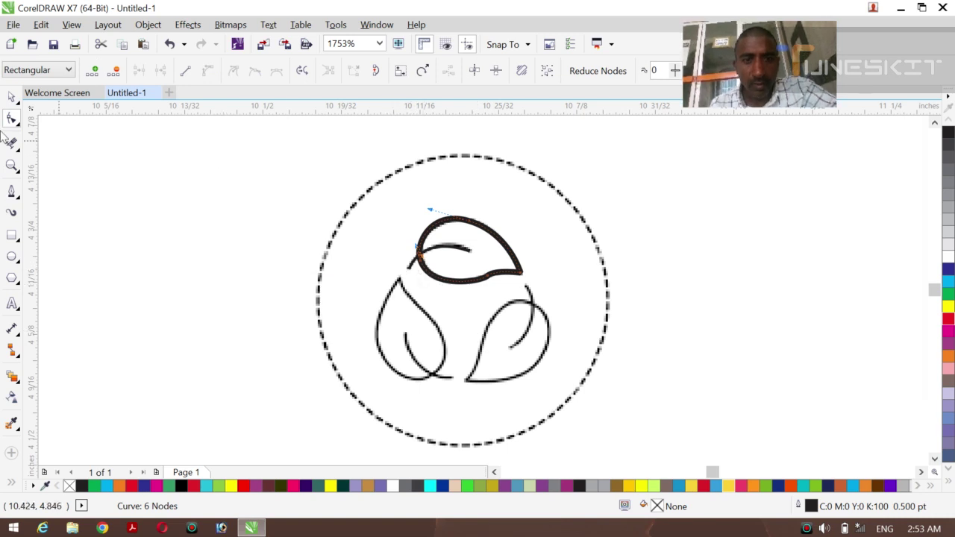
{"action": "left_click", "coordinate": [11, 96]}
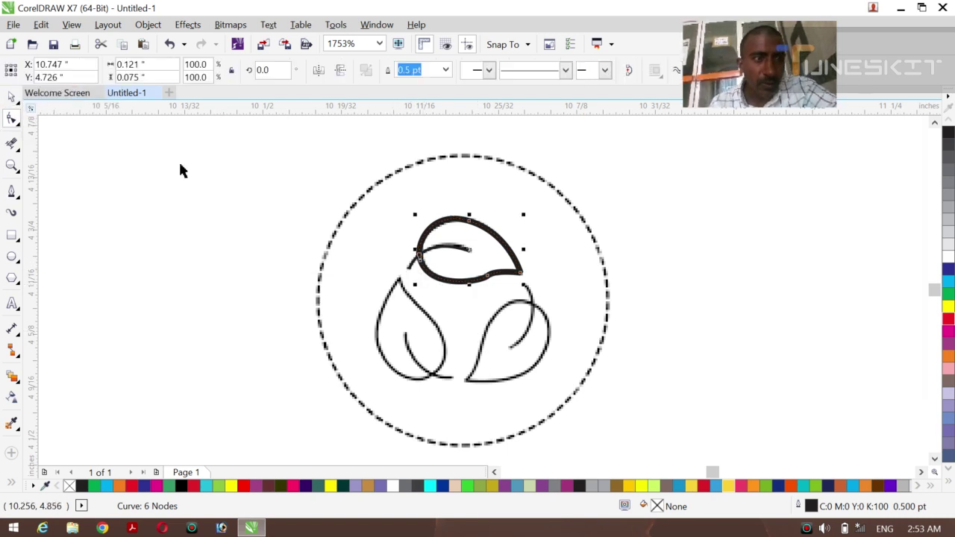
{"action": "left_click", "coordinate": [232, 195]}
{"action": "left_click", "coordinate": [254, 186]}
{"action": "left_click_drag", "start_coordinate": [245, 186], "coordinate": [485, 259]}
{"action": "key", "text": "ctrl+z"}
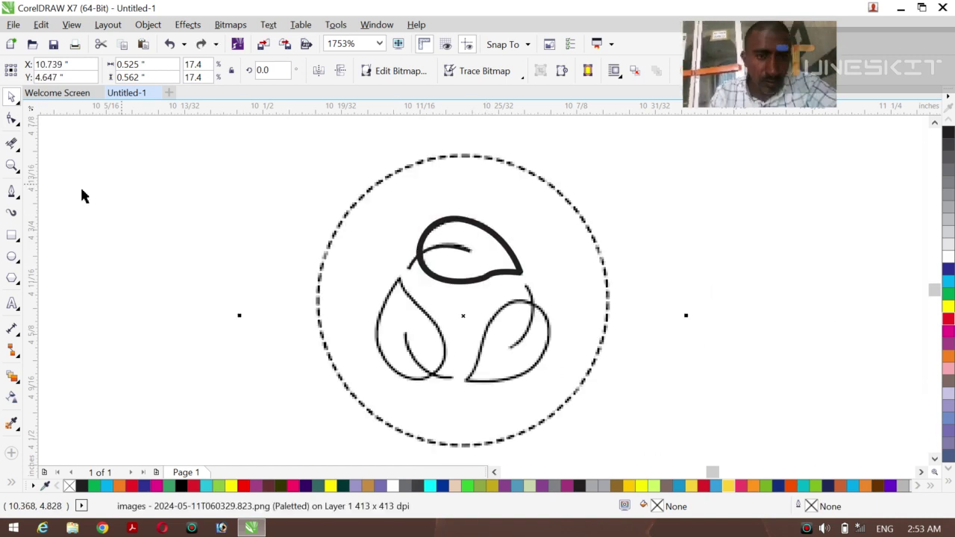
Set the outline width of the traced leaf and its vein to Hairline
{"action": "left_click_drag", "start_coordinate": [195, 172], "coordinate": [542, 298]}
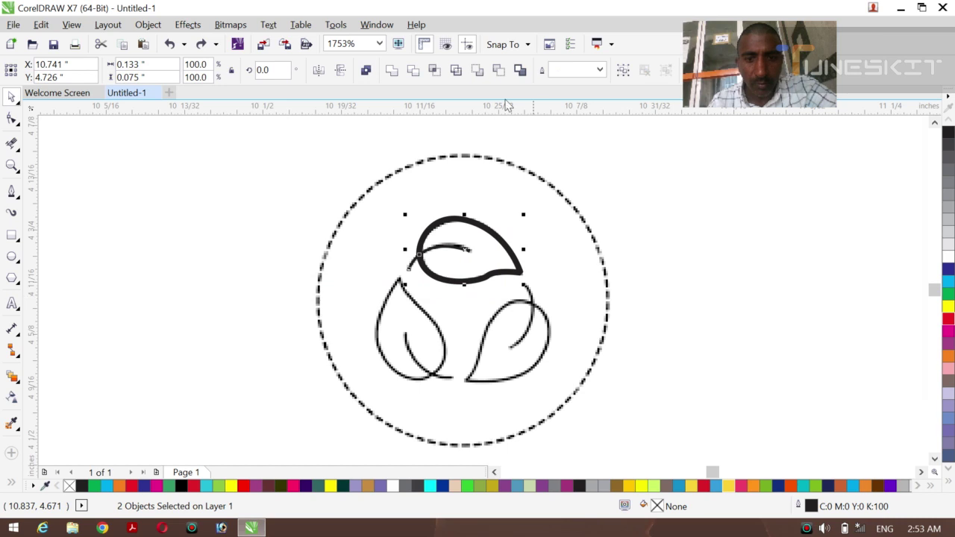
{"action": "left_click", "coordinate": [600, 72]}
{"action": "left_click", "coordinate": [570, 93]}
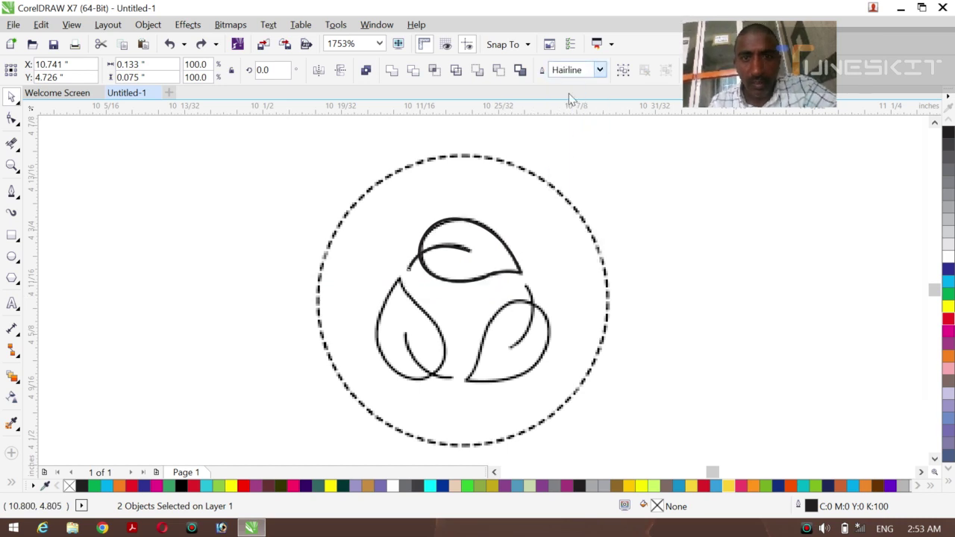
{"action": "left_click", "coordinate": [749, 220]}
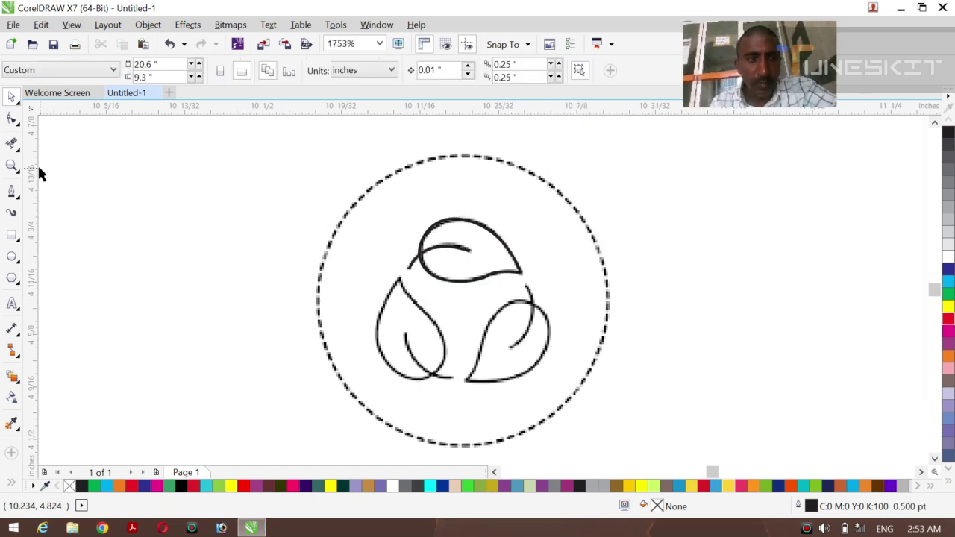
Combine the top leaf with its vein and rotate a copy about 112.8° around the circle's centre onto the lower-left leaf
{"action": "left_click_drag", "start_coordinate": [40, 170], "coordinate": [563, 287]}
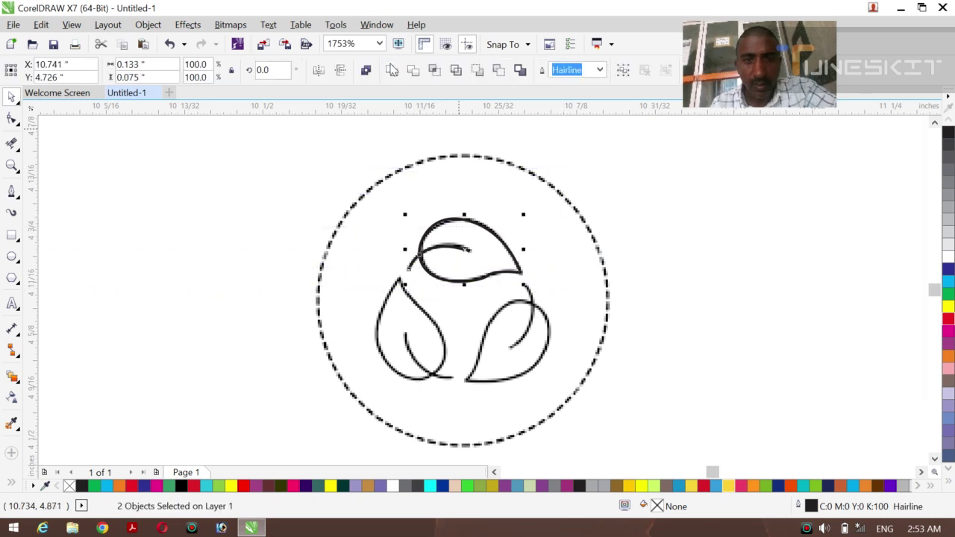
{"action": "left_click", "coordinate": [417, 255]}
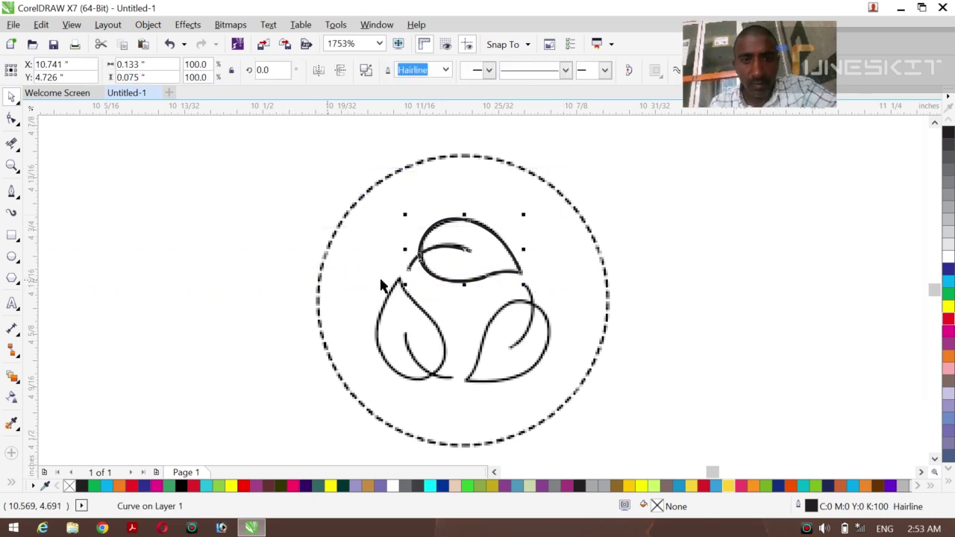
{"action": "left_click", "coordinate": [465, 251]}
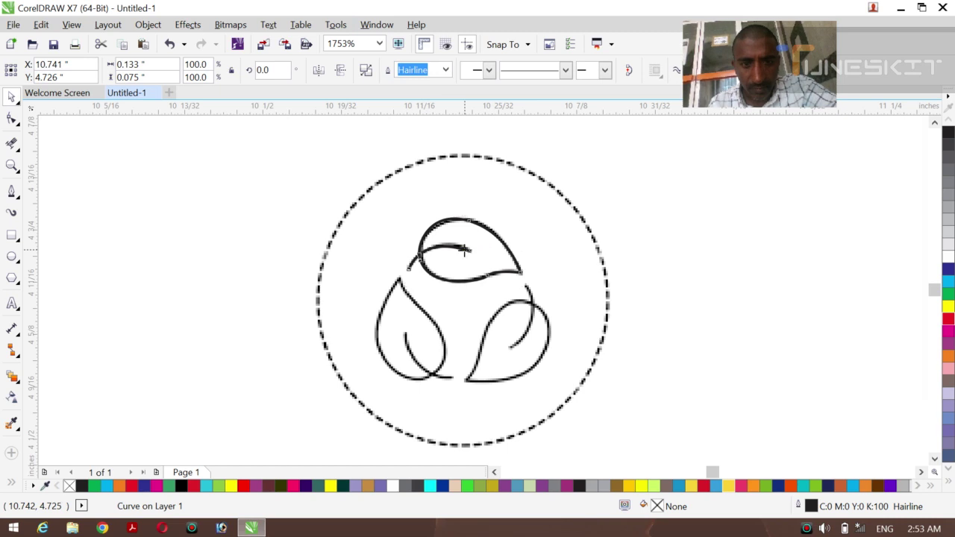
{"action": "mouse_move", "coordinate": [465, 252]}
{"action": "left_mouse_down"}
{"action": "mouse_move", "coordinate": [453, 311]}
{"action": "mouse_move", "coordinate": [463, 315]}
{"action": "left_mouse_up"}
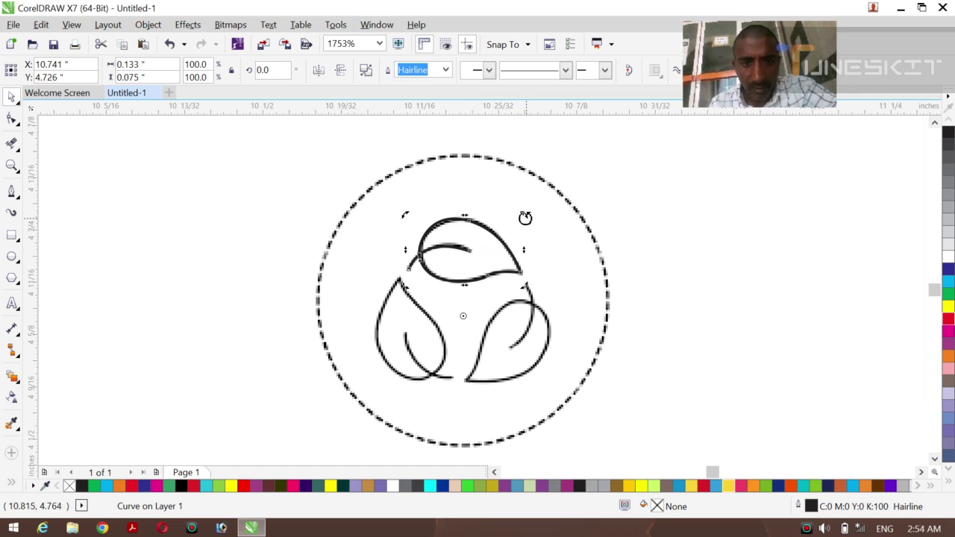
{"action": "left_click_drag", "start_coordinate": [524, 215], "coordinate": [408, 308]}
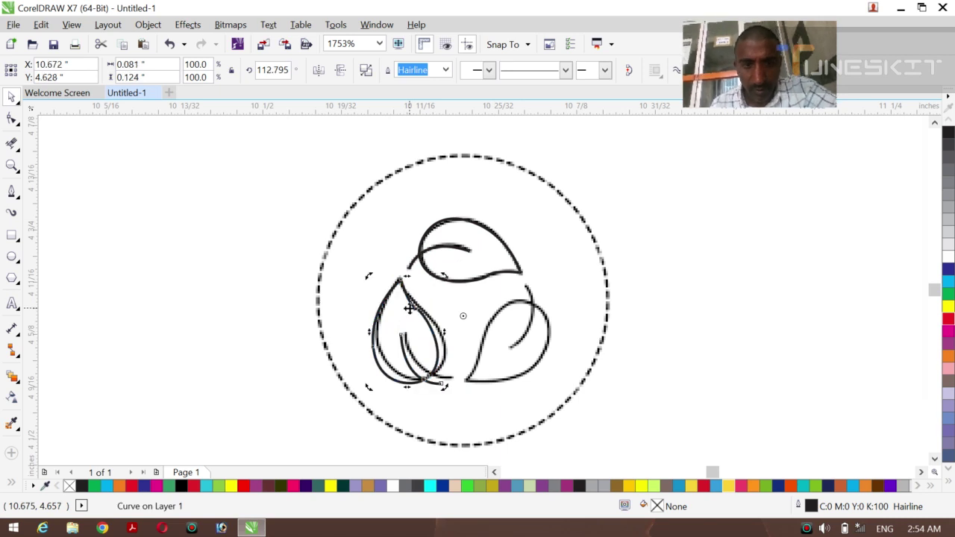
Rotate a copy of the lower-left leaf around the centre to about 241.5° over the lower-right leaf, and nudge it up 0.01 inches
{"action": "left_click", "coordinate": [365, 272]}
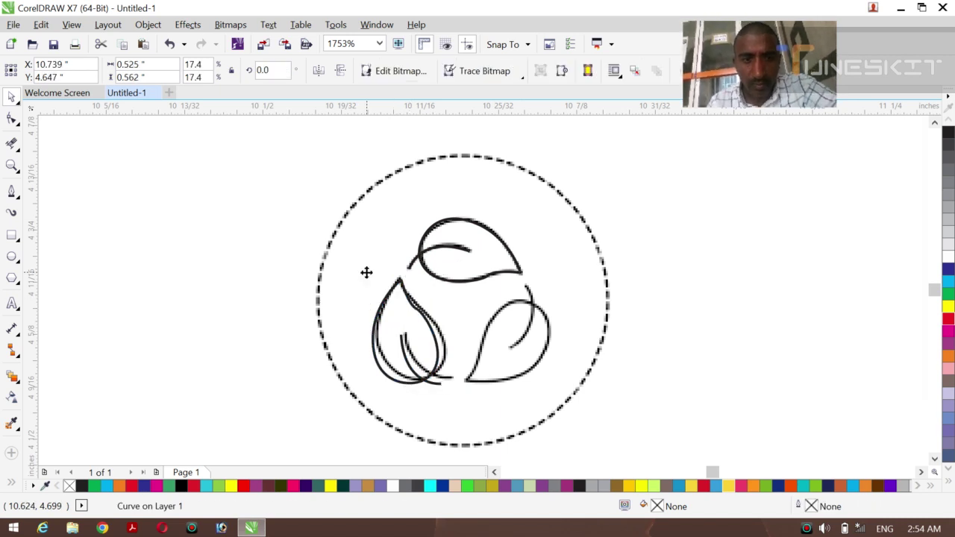
{"action": "left_click", "coordinate": [403, 339]}
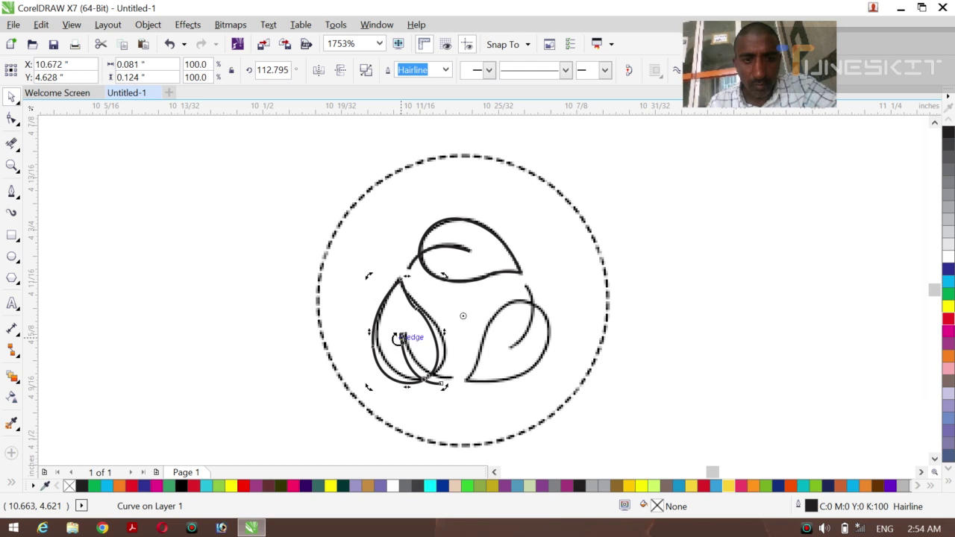
{"action": "left_click_drag", "start_coordinate": [367, 276], "coordinate": [485, 400]}
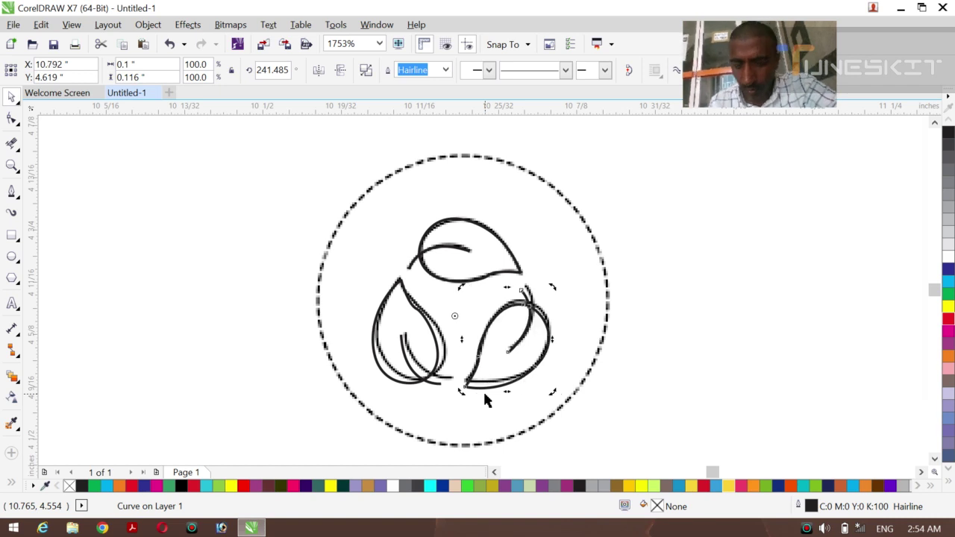
{"action": "key", "text": "Left"}
{"action": "key", "text": "Up"}
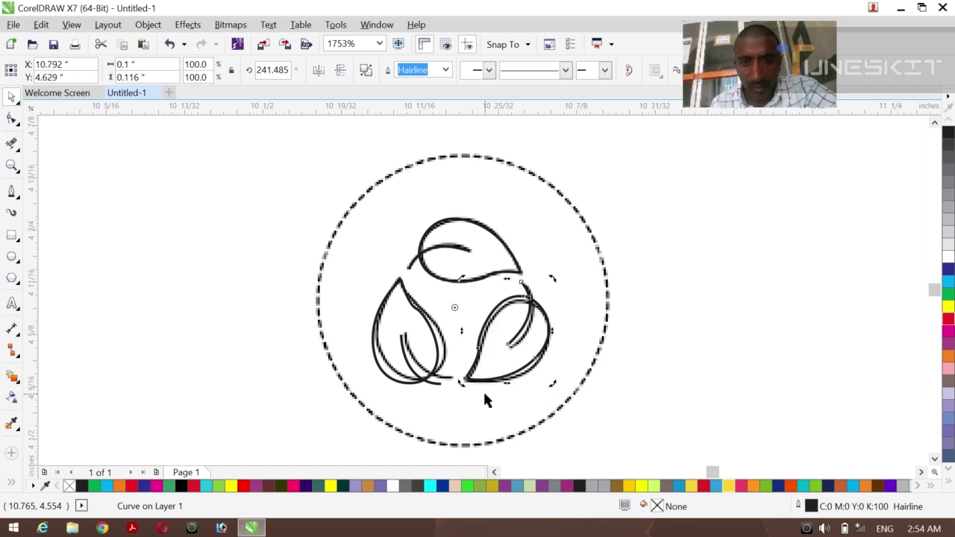
{"action": "left_click", "coordinate": [21, 105]}
{"action": "left_click", "coordinate": [191, 324]}
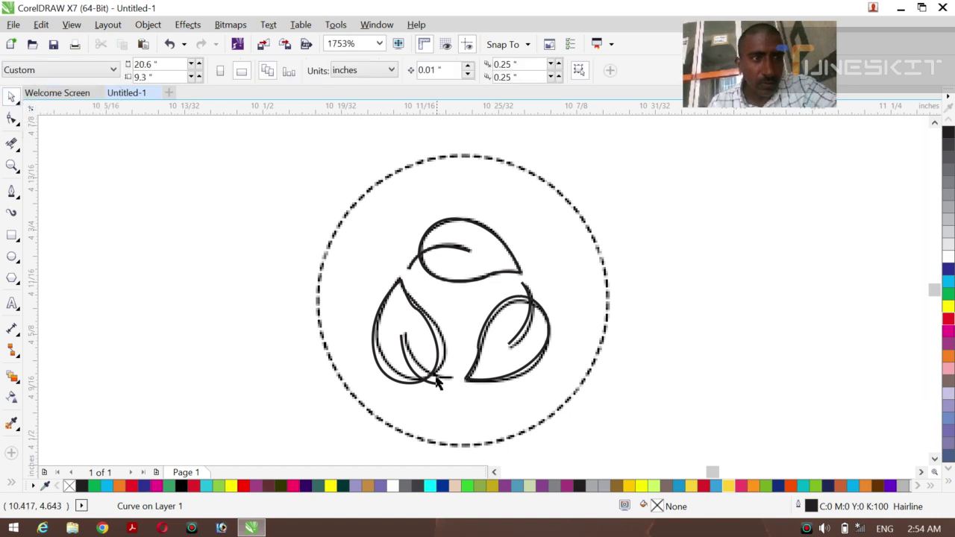
Align the lower-left leaf copy with the reference by nudging it 0.01 inches inward and rotating it about its vein's inner end to about 121.3°
{"action": "left_click", "coordinate": [403, 384]}
{"action": "key", "text": "Right"}
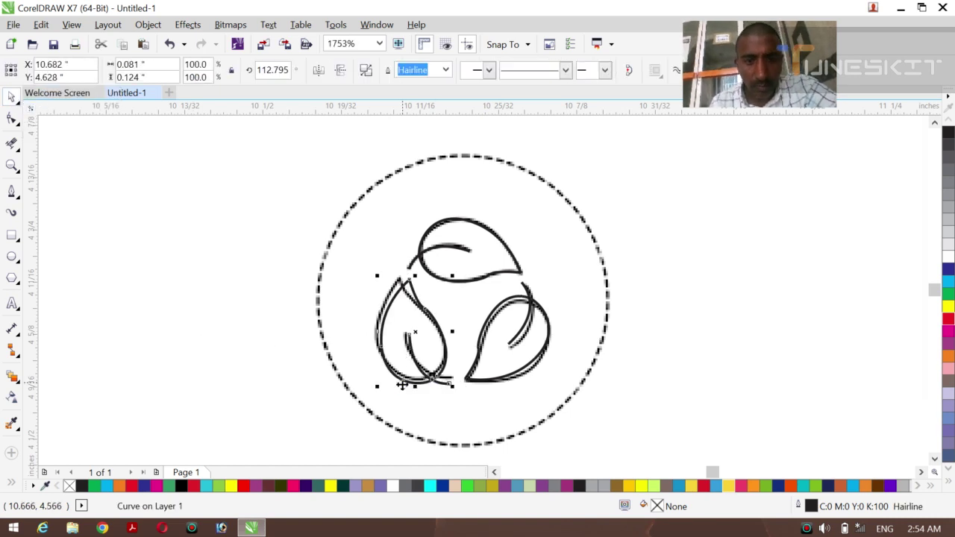
{"action": "left_click", "coordinate": [415, 333]}
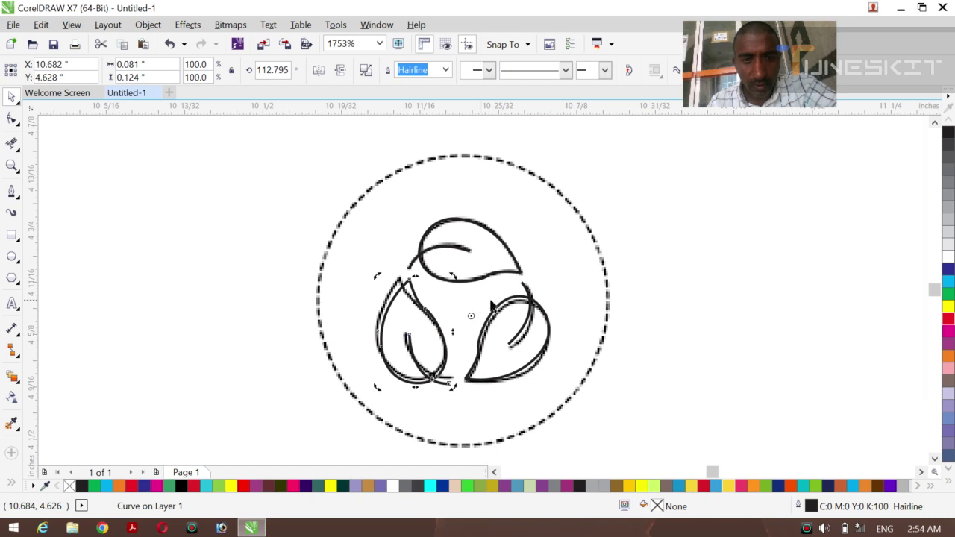
{"action": "left_click_drag", "start_coordinate": [470, 316], "coordinate": [409, 339]}
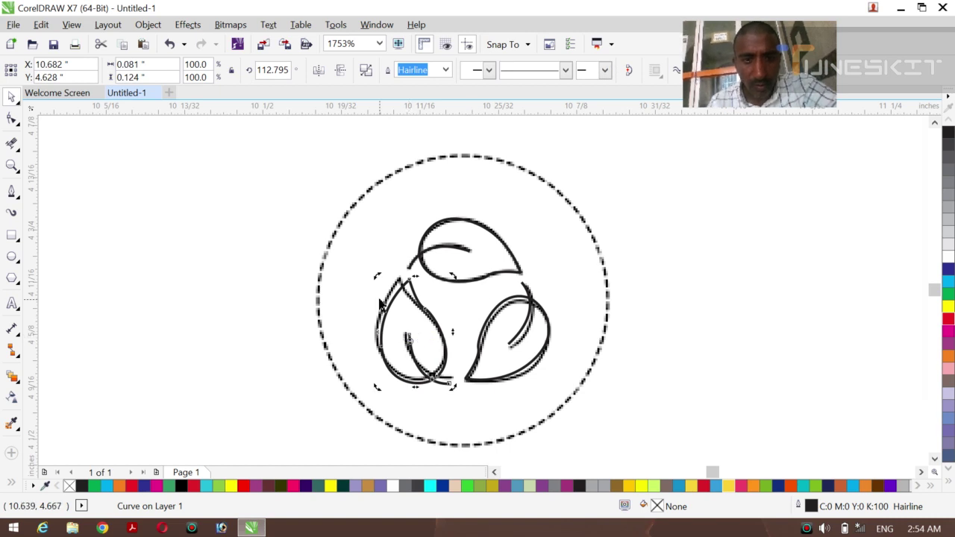
{"action": "left_click_drag", "start_coordinate": [375, 276], "coordinate": [366, 277]}
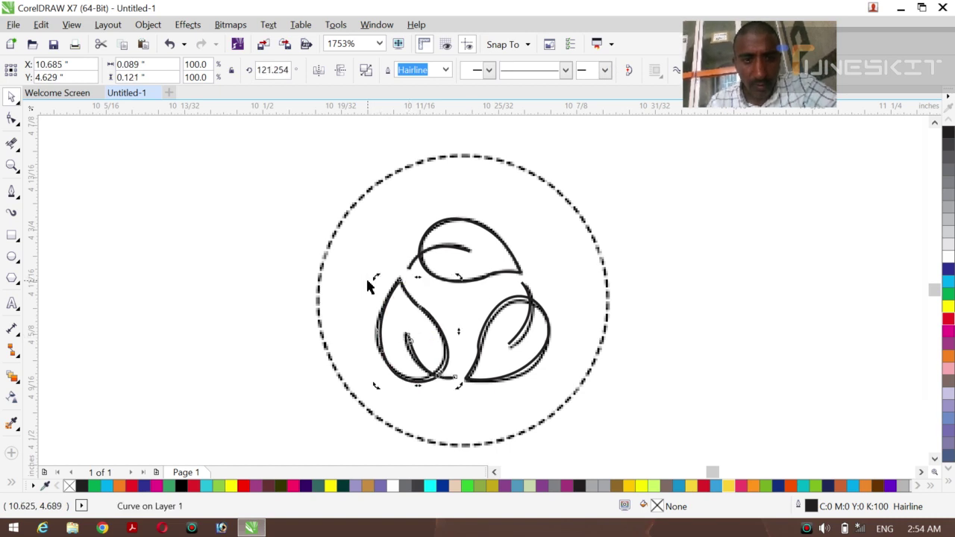
{"action": "left_click", "coordinate": [383, 388]}
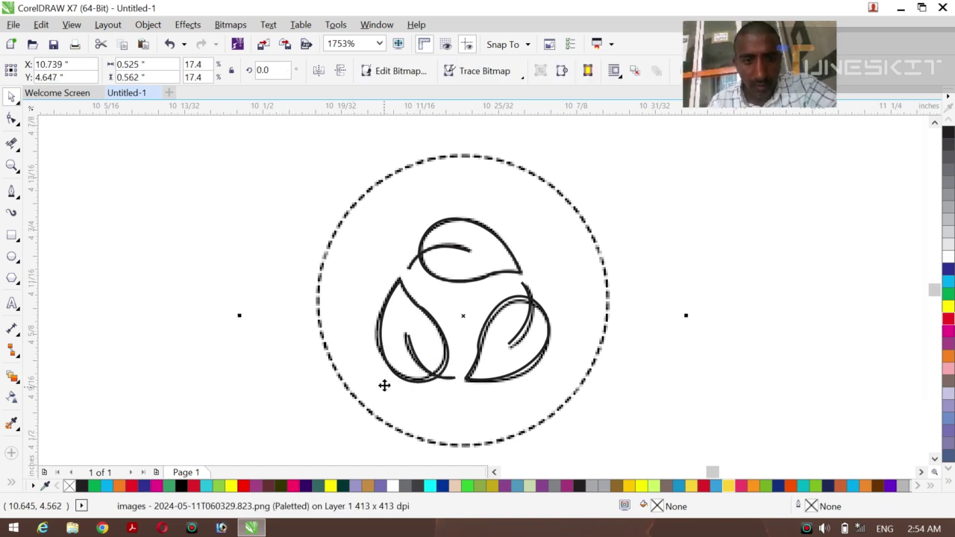
{"action": "left_click", "coordinate": [412, 345]}
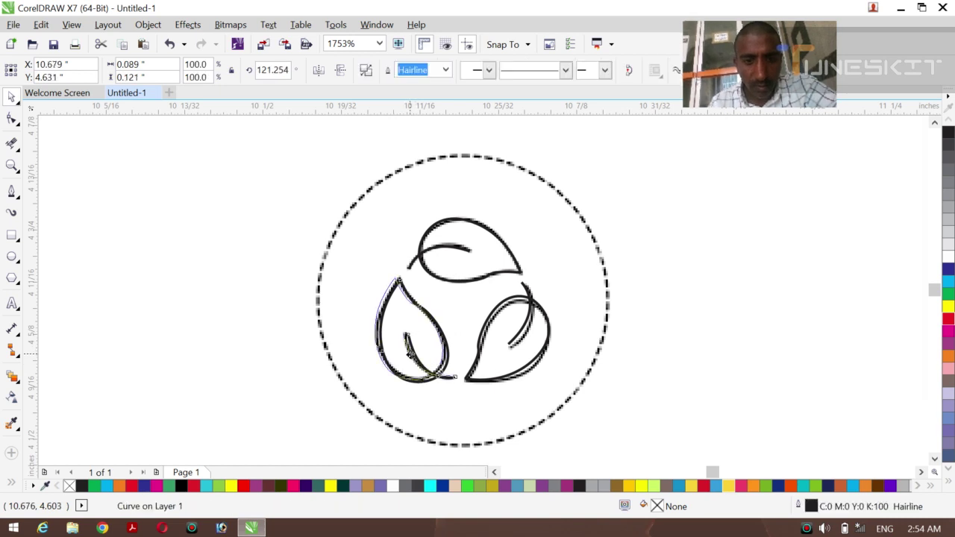
{"action": "left_click", "coordinate": [410, 347]}
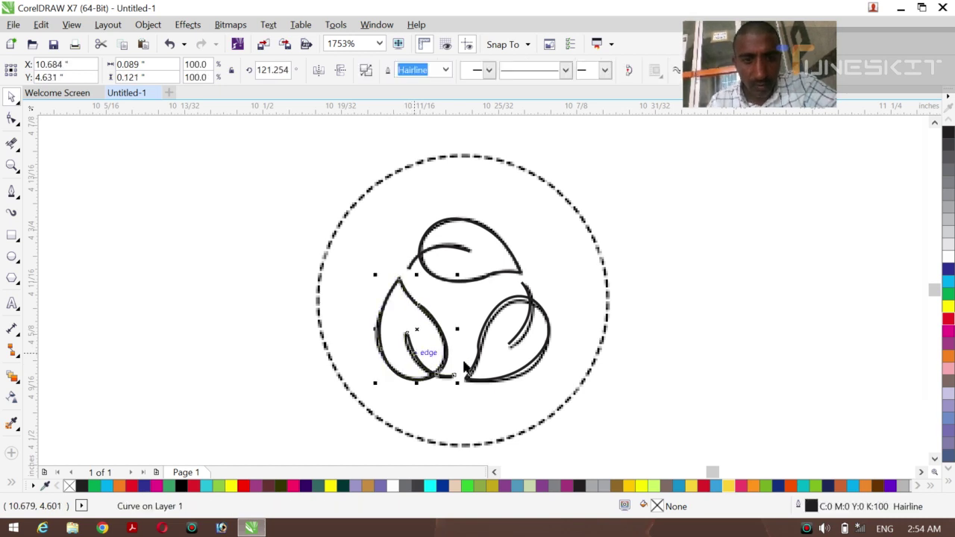
Move the lower-right leaf copy onto the reference leaf and rotate it about its vein's inner end to about 239.6°
{"action": "left_click", "coordinate": [511, 358]}
{"action": "left_click", "coordinate": [511, 358]}
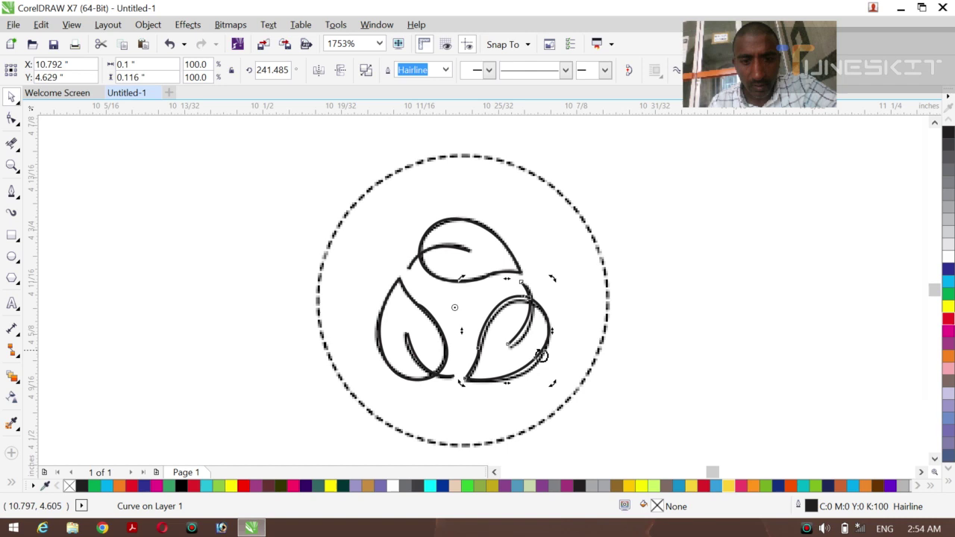
{"action": "left_click", "coordinate": [582, 344]}
{"action": "left_click", "coordinate": [523, 312]}
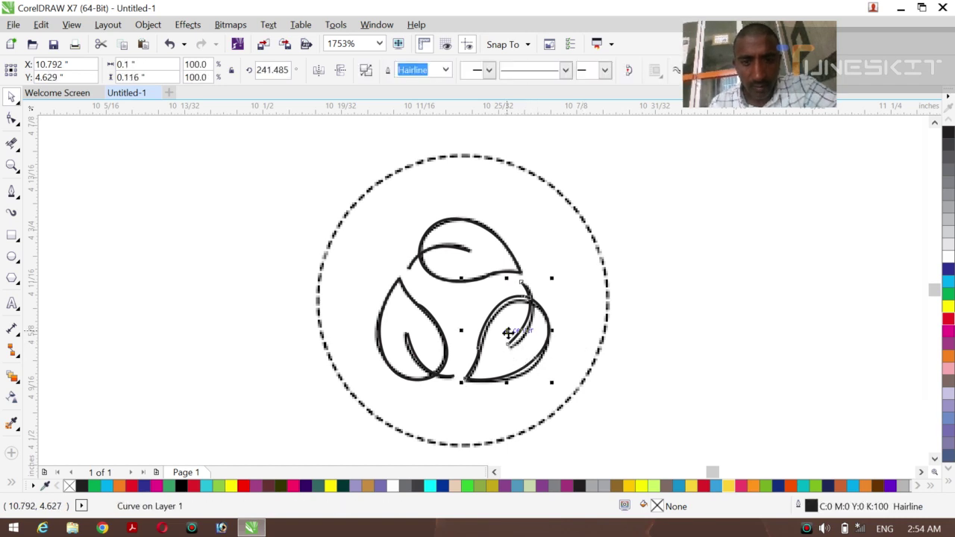
{"action": "left_click_drag", "start_coordinate": [507, 333], "coordinate": [509, 338]}
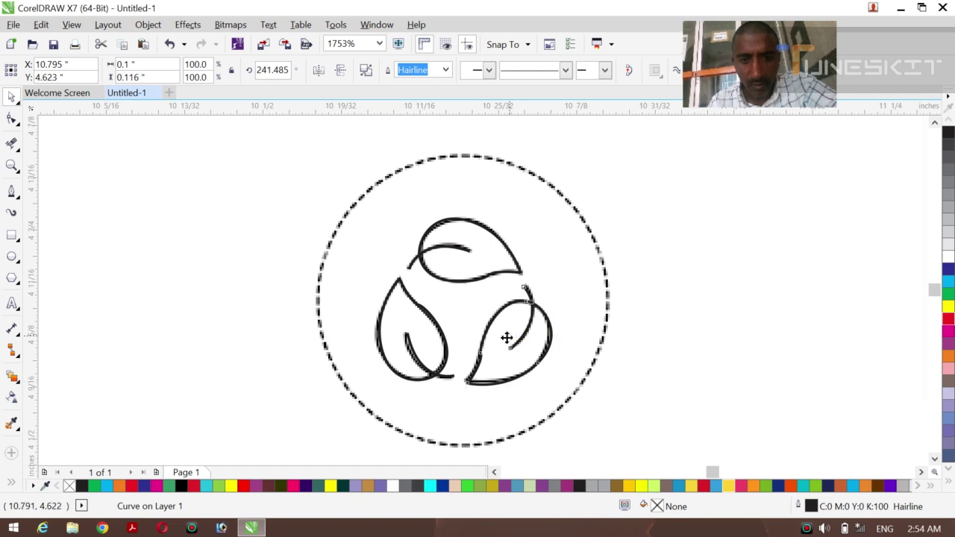
{"action": "left_click", "coordinate": [506, 339]}
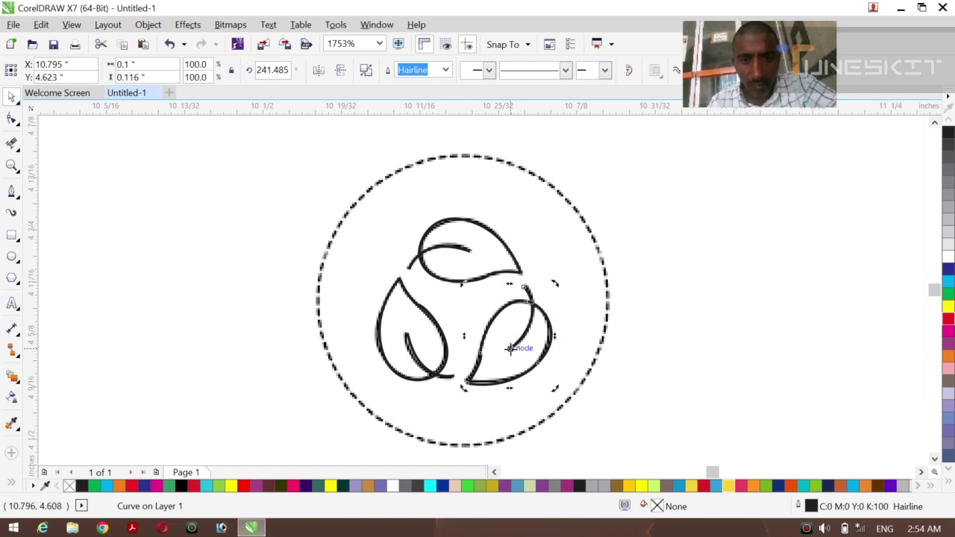
{"action": "left_click_drag", "start_coordinate": [463, 391], "coordinate": [459, 389]}
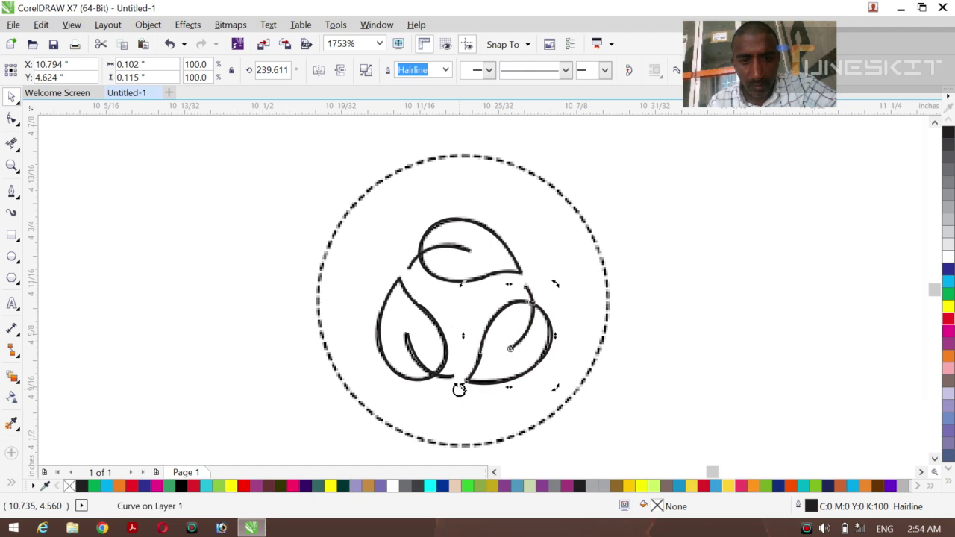
{"action": "left_click", "coordinate": [21, 108]}
{"action": "left_click", "coordinate": [111, 302]}
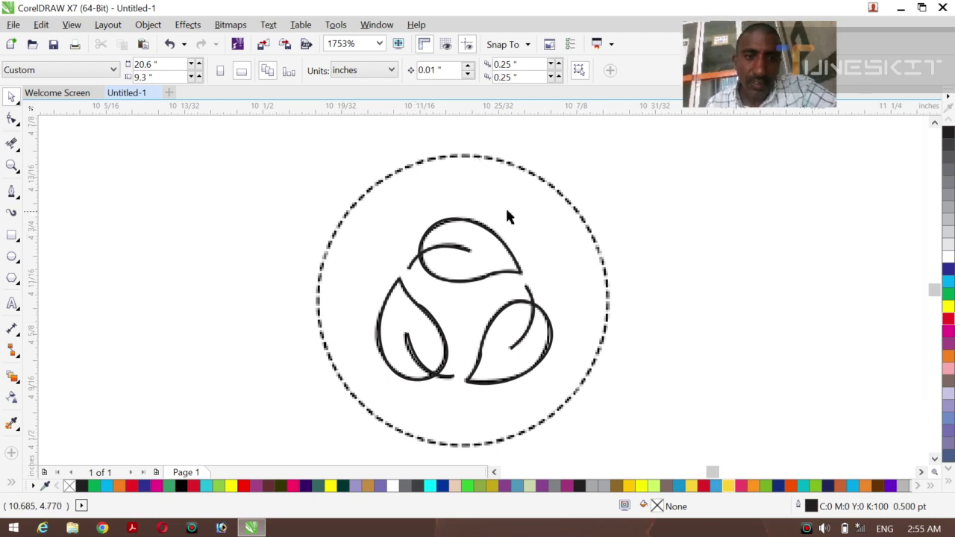
Draw a rectangle about 0.01 by 0.008 inches over the dashed circle's topmost dash, with a Hairline outline and black fill
{"action": "left_click", "coordinate": [11, 237]}
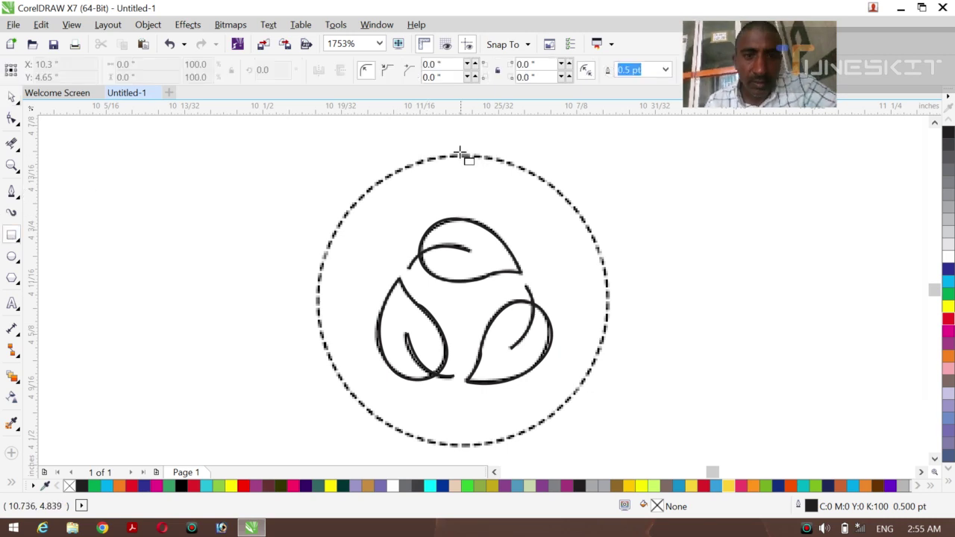
{"action": "left_click_drag", "start_coordinate": [462, 153], "coordinate": [472, 159]}
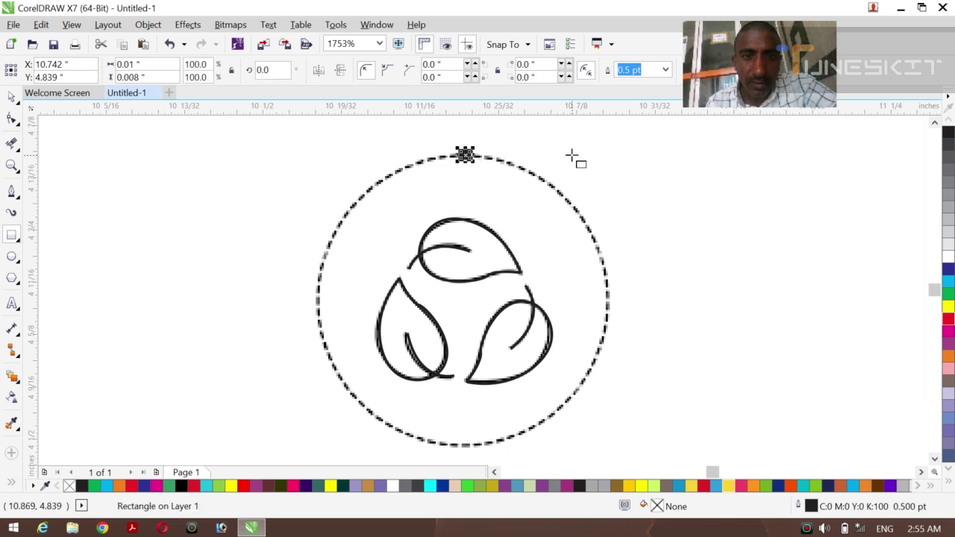
{"action": "left_click", "coordinate": [667, 71]}
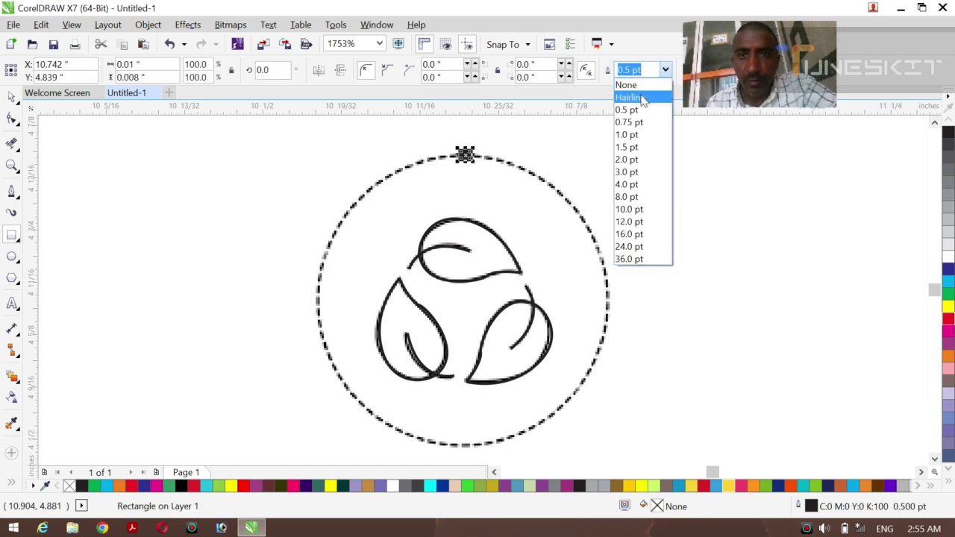
{"action": "left_click", "coordinate": [631, 95]}
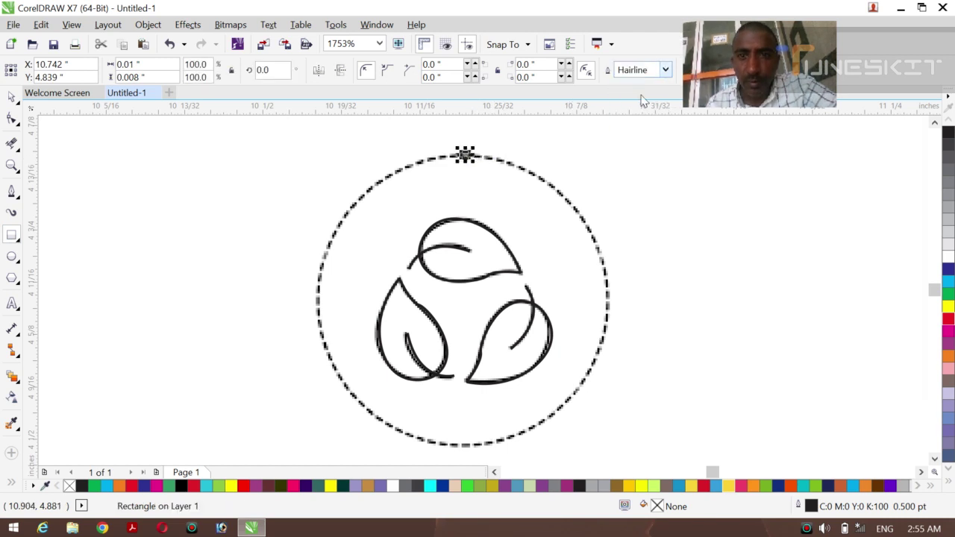
{"action": "left_click", "coordinate": [948, 134]}
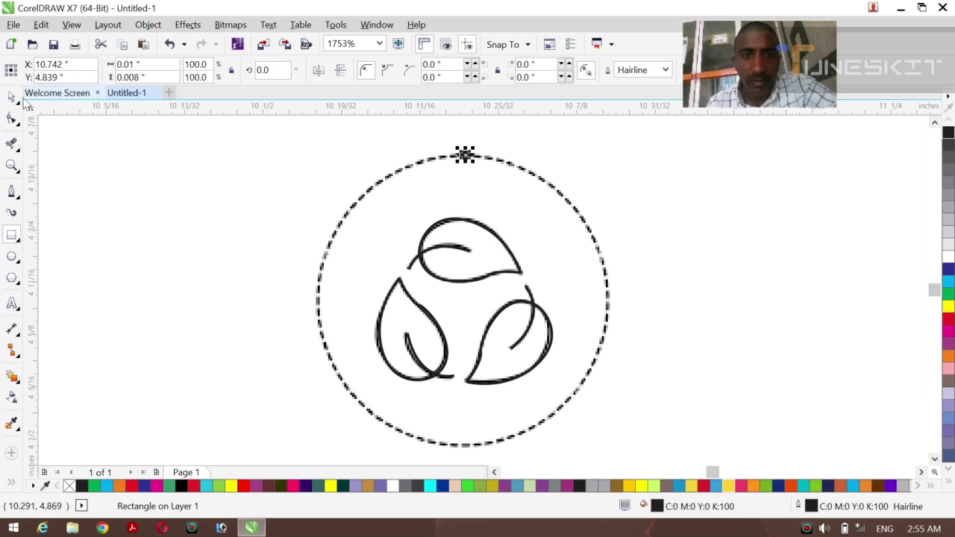
{"action": "left_click", "coordinate": [95, 156]}
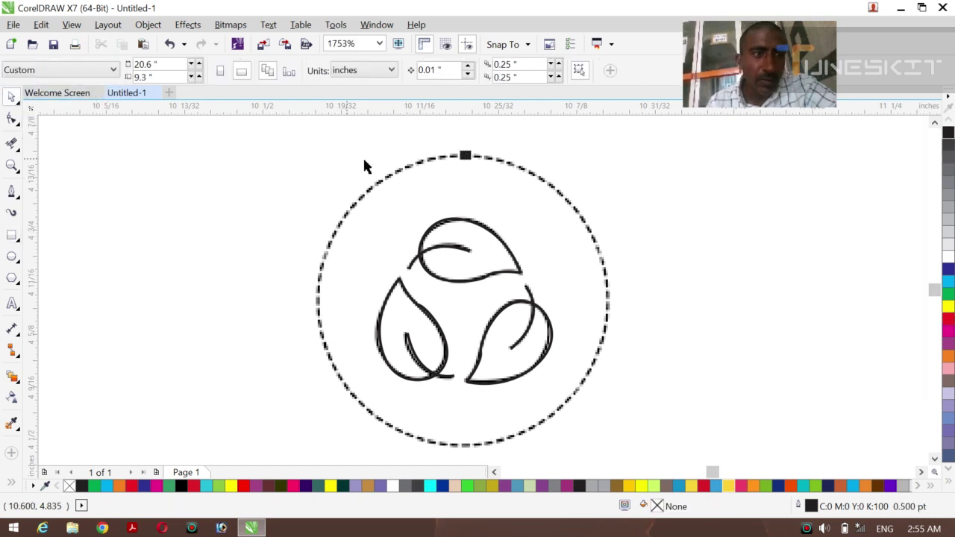
Reduce the black rectangle's height to about 0.004 inches and position it over the dashed circle's topmost dash
{"action": "left_click", "coordinate": [464, 157]}
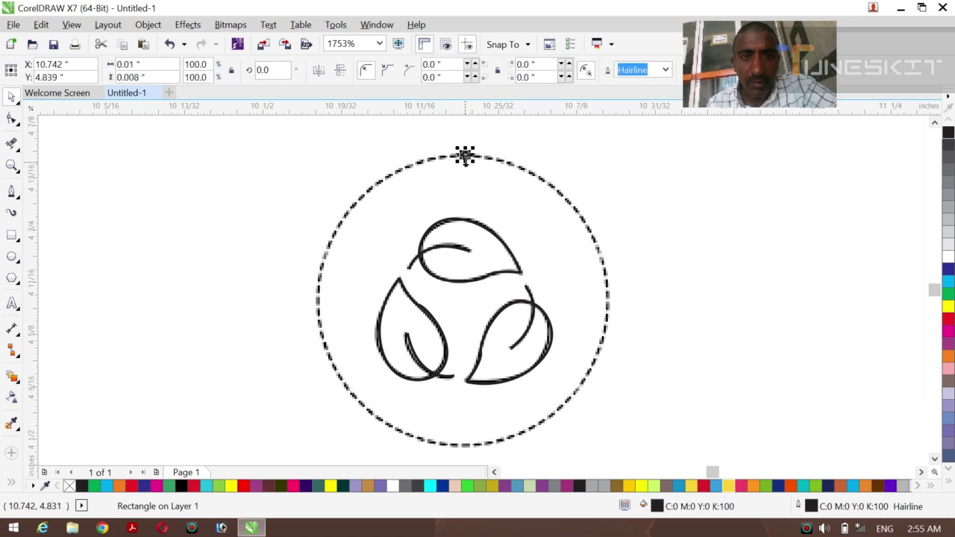
{"action": "left_click_drag", "start_coordinate": [465, 158], "coordinate": [464, 155]}
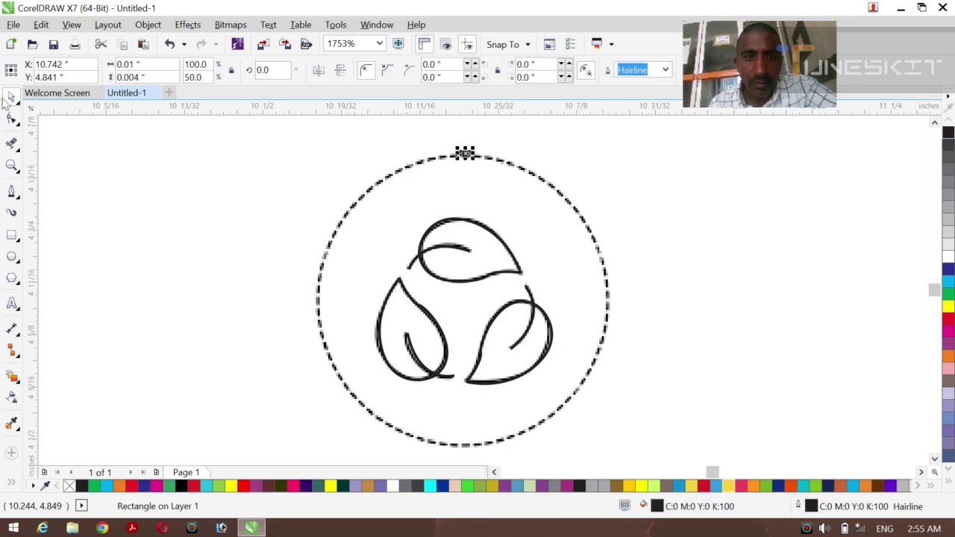
{"action": "left_click", "coordinate": [122, 265]}
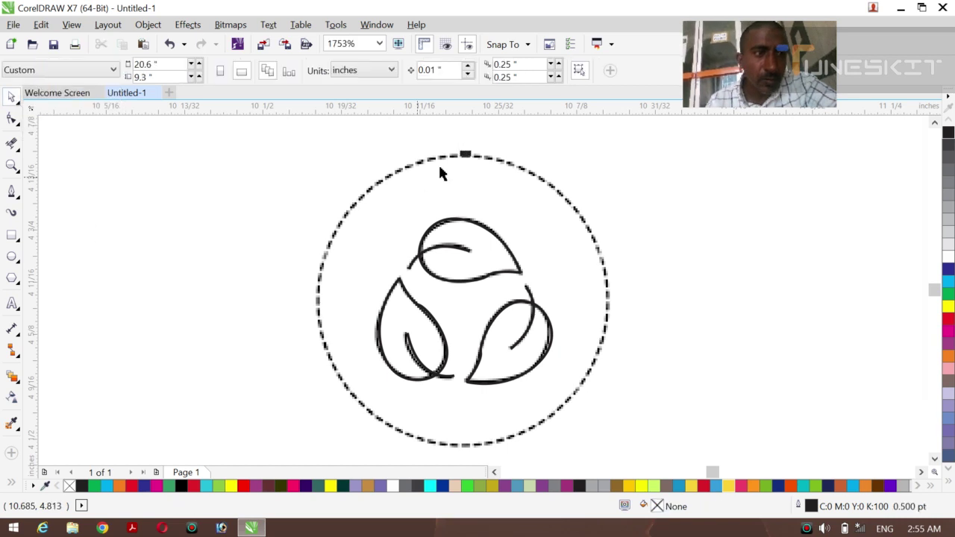
{"action": "left_click", "coordinate": [464, 155]}
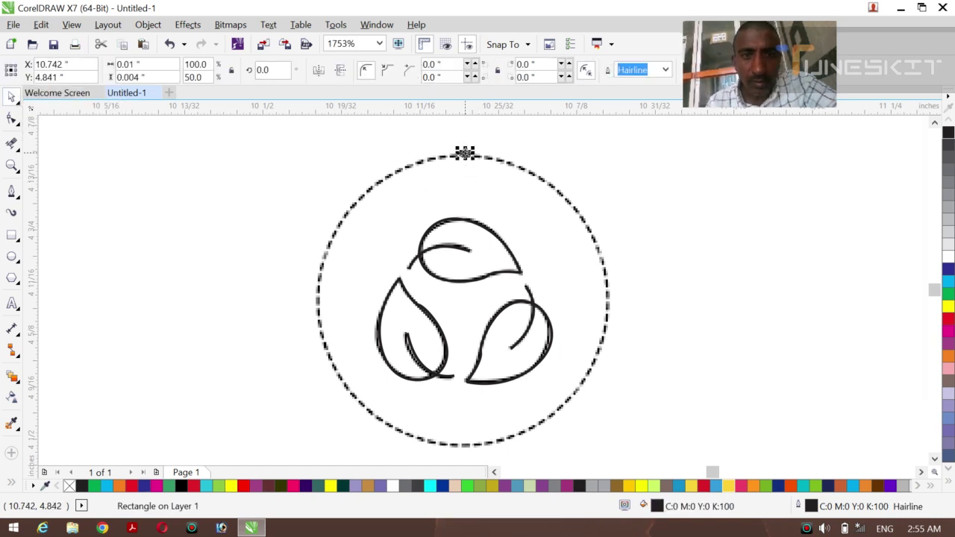
{"action": "left_click", "coordinate": [340, 193]}
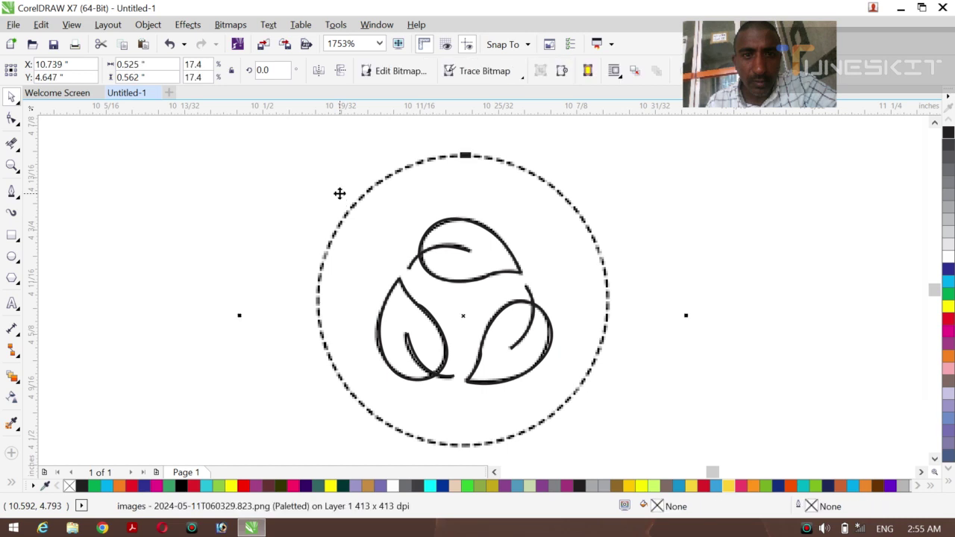
{"action": "left_click", "coordinate": [465, 156]}
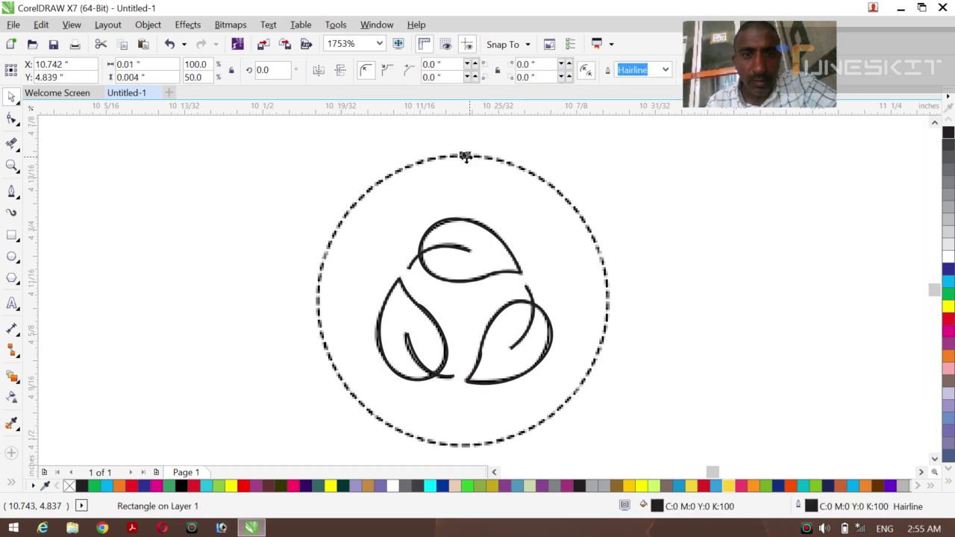
Rotate copies of the black rectangle around a pivot below the leaves' top curve, at the logo's centre, to build a full dashed ring
{"action": "left_click", "coordinate": [466, 156]}
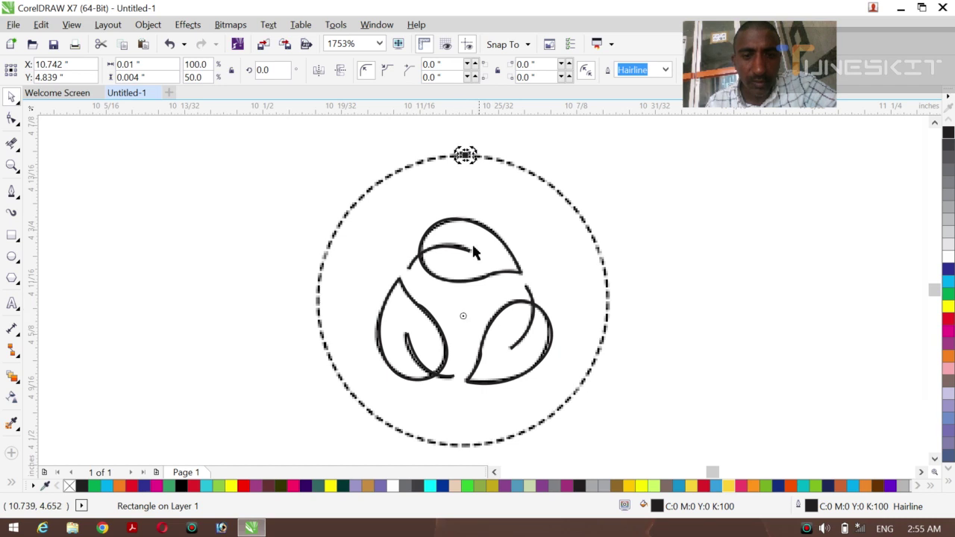
{"action": "left_click_drag", "start_coordinate": [473, 150], "coordinate": [498, 464]}
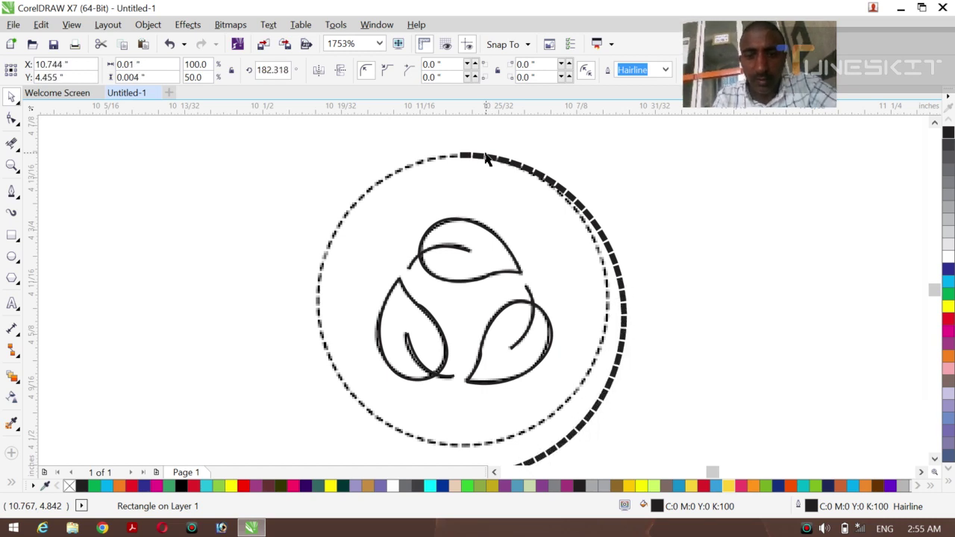
{"action": "mouse_move", "coordinate": [433, 464]}
{"action": "left_mouse_down"}
{"action": "mouse_move", "coordinate": [381, 454]}
{"action": "mouse_move", "coordinate": [333, 413]}
{"action": "mouse_move", "coordinate": [305, 353]}
{"action": "mouse_move", "coordinate": [306, 278]}
{"action": "mouse_move", "coordinate": [332, 218]}
{"action": "mouse_move", "coordinate": [358, 192]}
{"action": "mouse_move", "coordinate": [428, 158]}
{"action": "mouse_move", "coordinate": [484, 157]}
{"action": "left_mouse_up"}
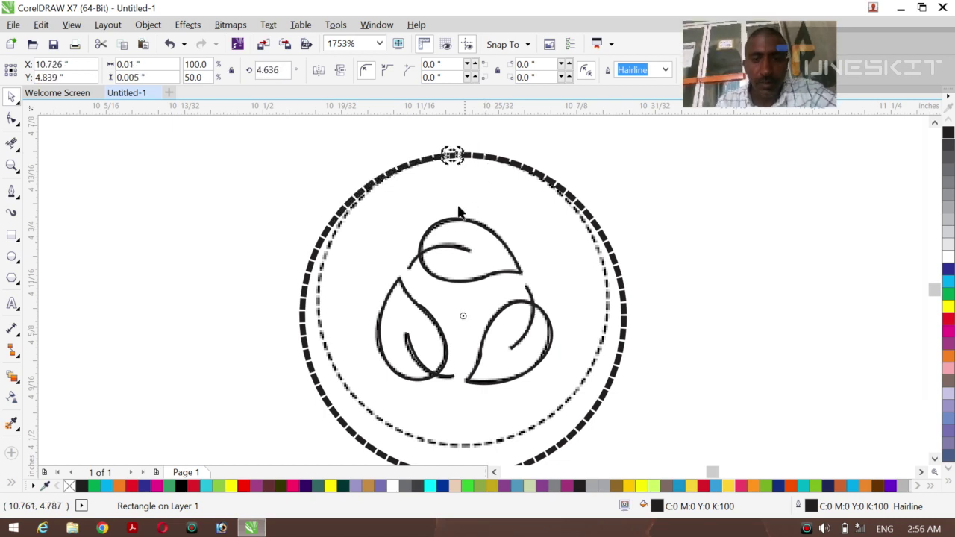
Move the leaf reference bitmap out from under the traced artwork and delete it
{"action": "key", "text": "z"}
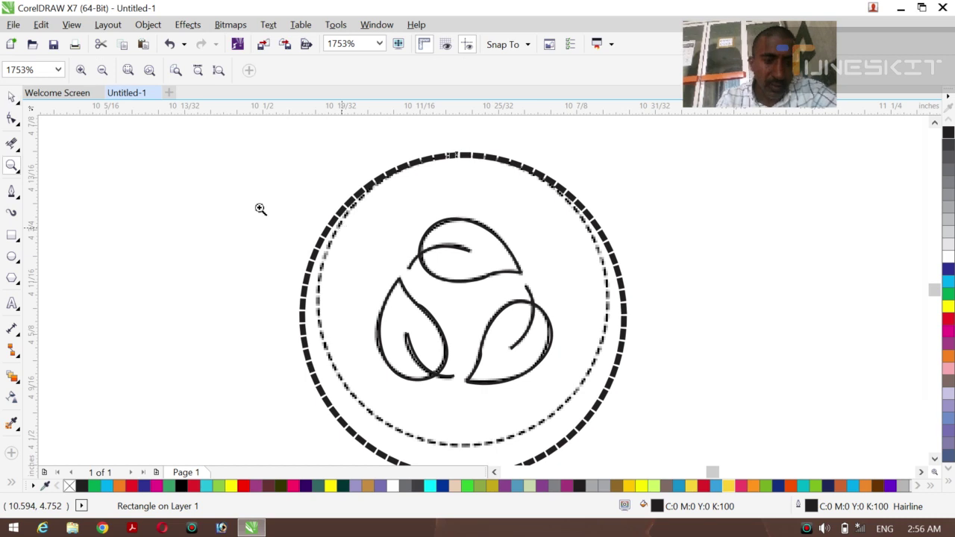
{"action": "left_click", "coordinate": [103, 71]}
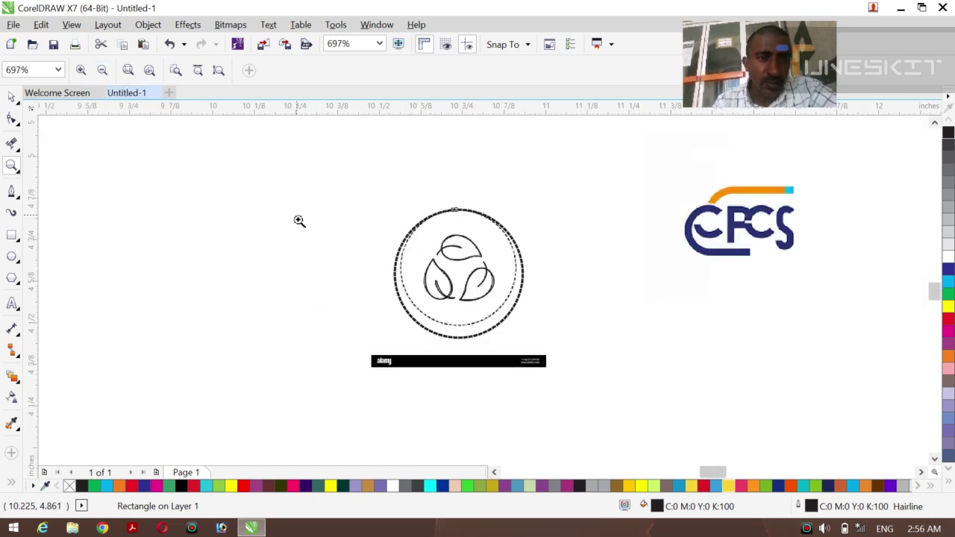
{"action": "left_click", "coordinate": [18, 103]}
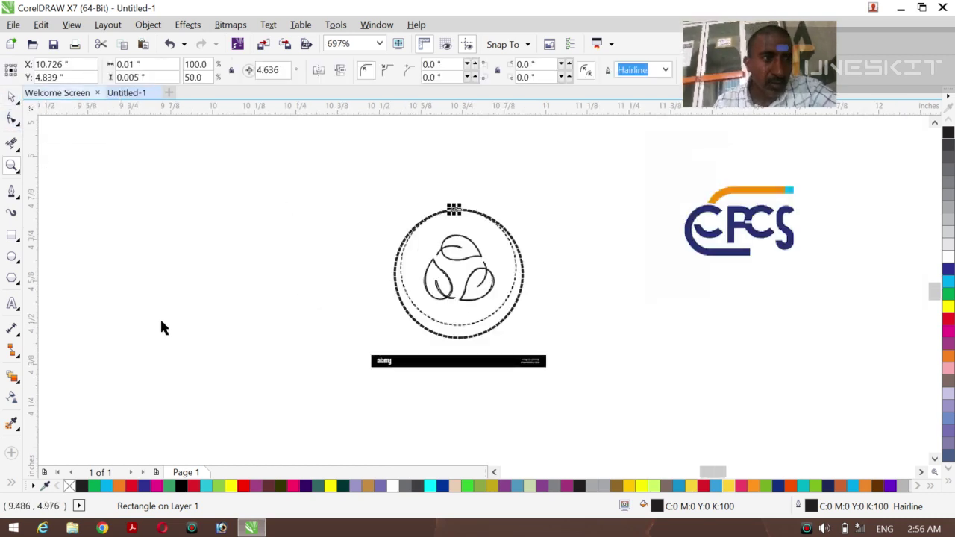
{"action": "left_click", "coordinate": [183, 353]}
{"action": "left_click_drag", "start_coordinate": [439, 364], "coordinate": [197, 359]}
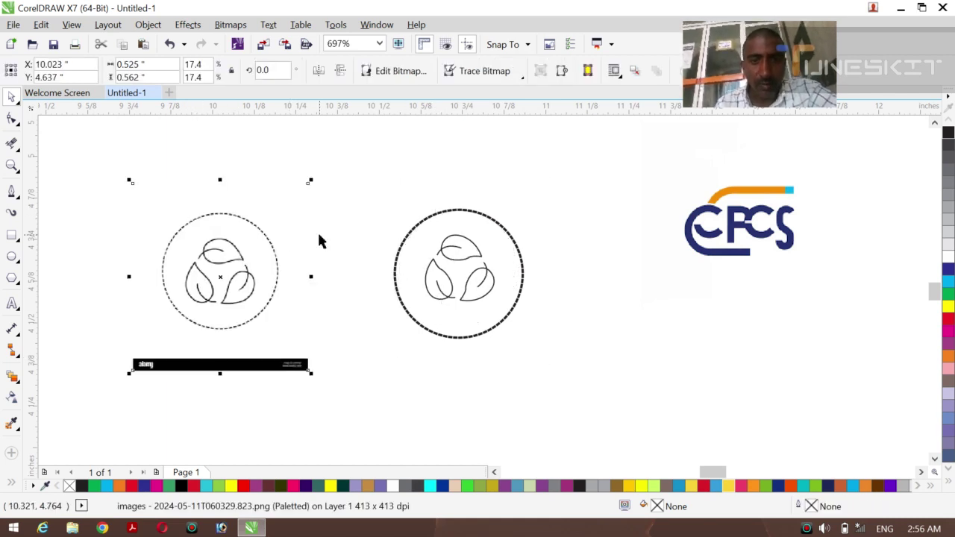
{"action": "key", "text": "Delete"}
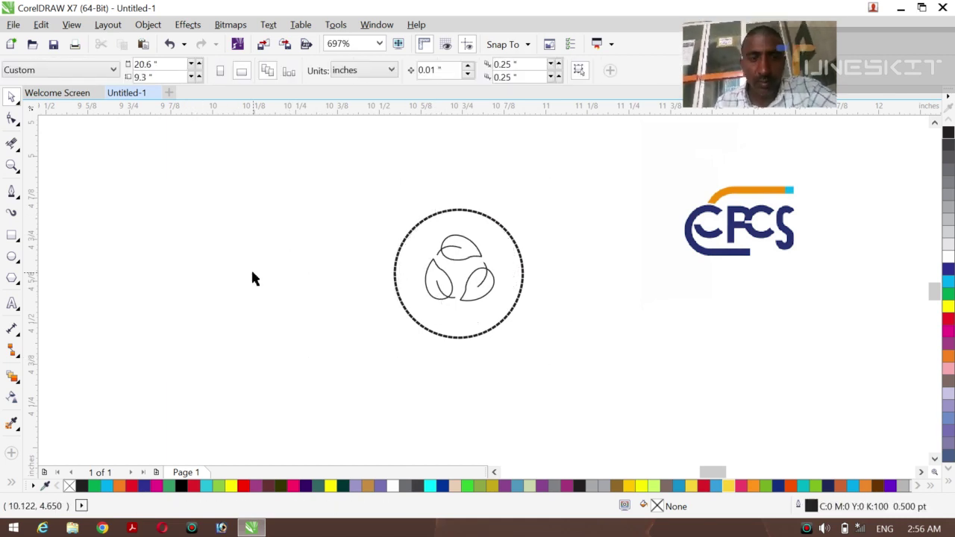
Try a 0.75 pt outline on a selection of the leaves and nearby ring dashes, and undo it
{"action": "key", "text": "z"}
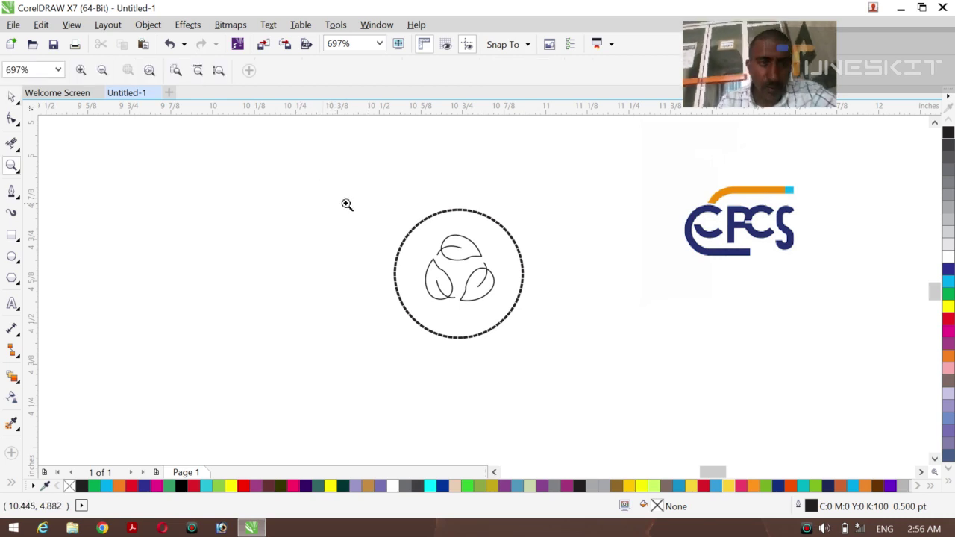
{"action": "left_click_drag", "start_coordinate": [346, 202], "coordinate": [560, 354]}
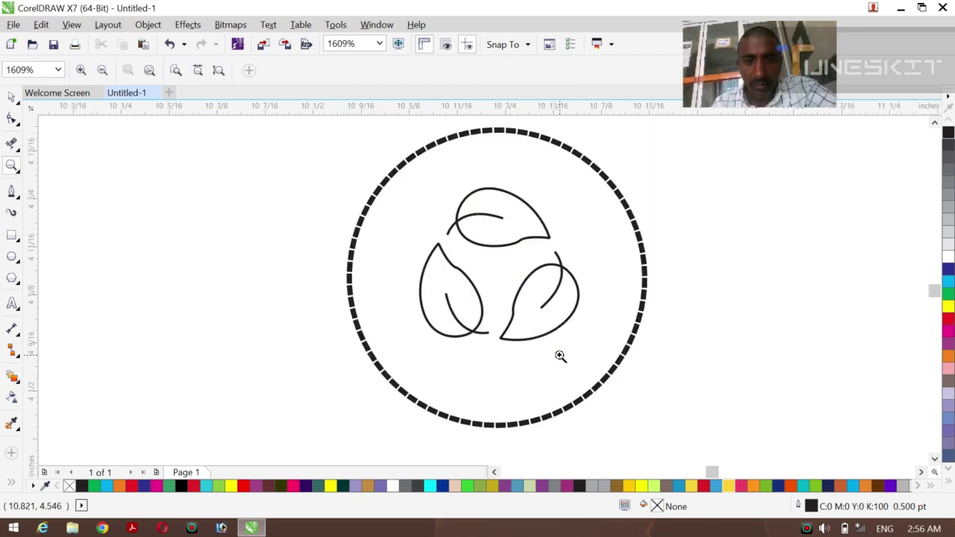
{"action": "left_click", "coordinate": [15, 103]}
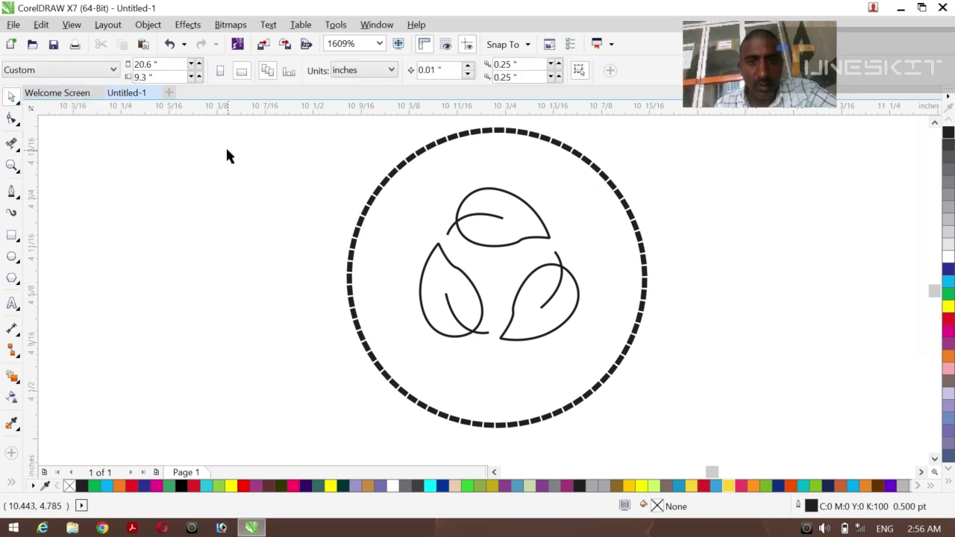
{"action": "left_click_drag", "start_coordinate": [227, 150], "coordinate": [604, 368]}
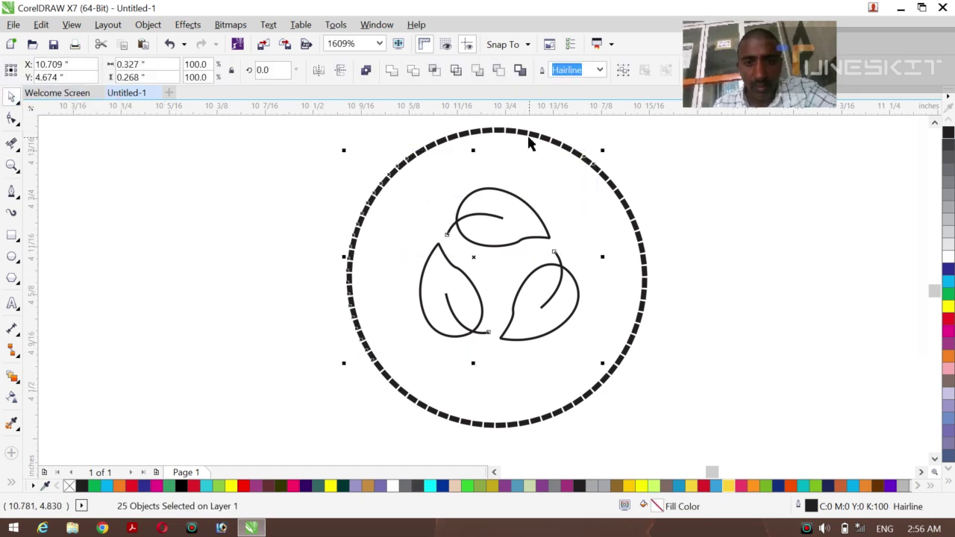
{"action": "left_click", "coordinate": [599, 71]}
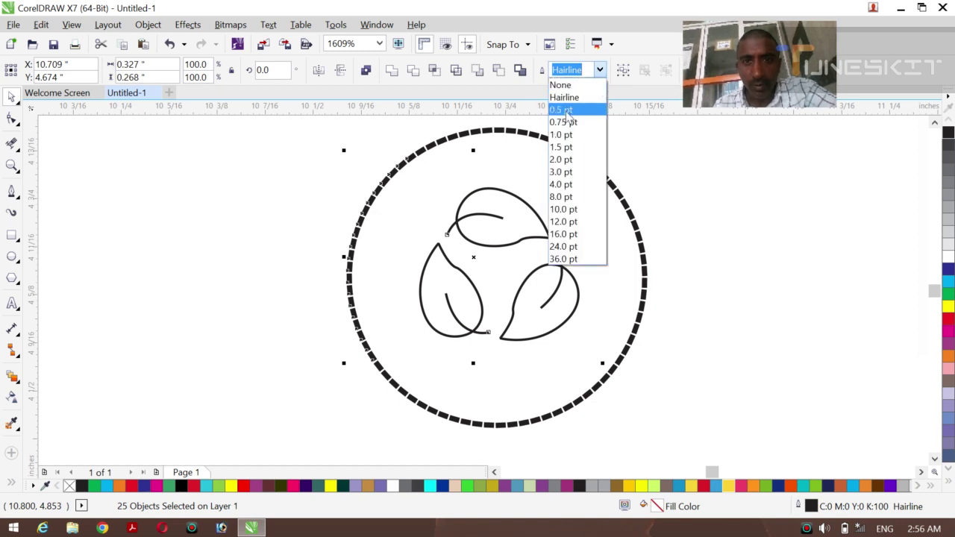
{"action": "left_click", "coordinate": [564, 123]}
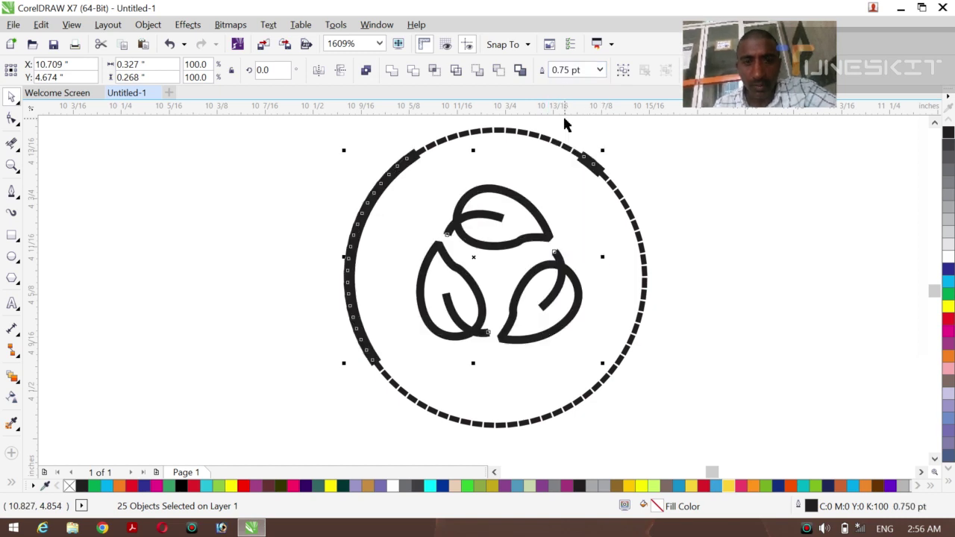
{"action": "key", "text": "ctrl+z"}
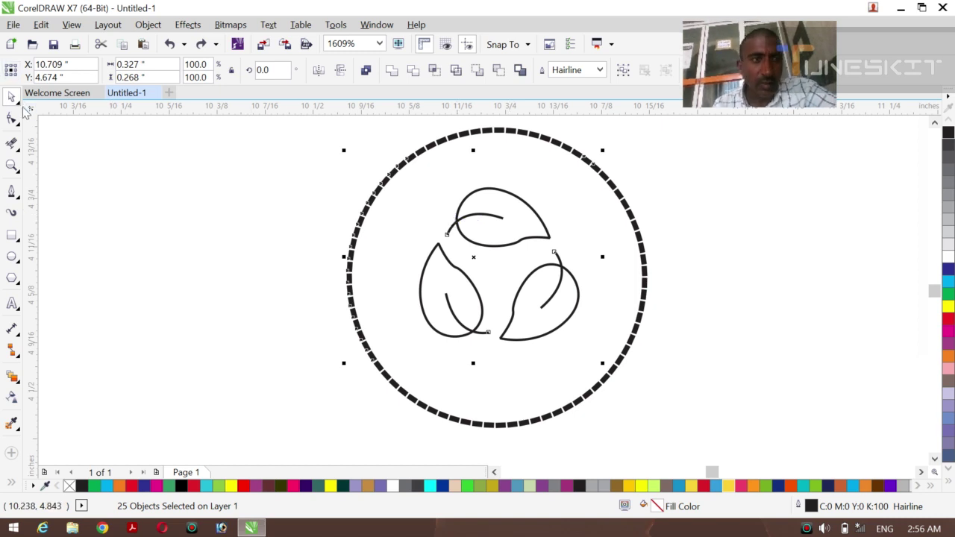
{"action": "left_click", "coordinate": [113, 283]}
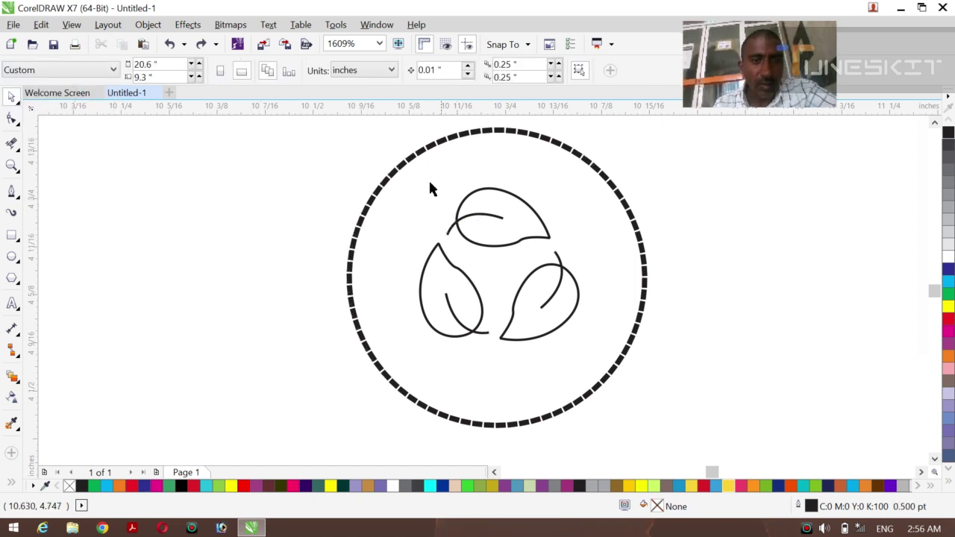
Try outline widths of 1.0 pt and 0.5 pt on the three leaves only
{"action": "left_click_drag", "start_coordinate": [401, 178], "coordinate": [584, 345]}
{"action": "left_click", "coordinate": [599, 70]}
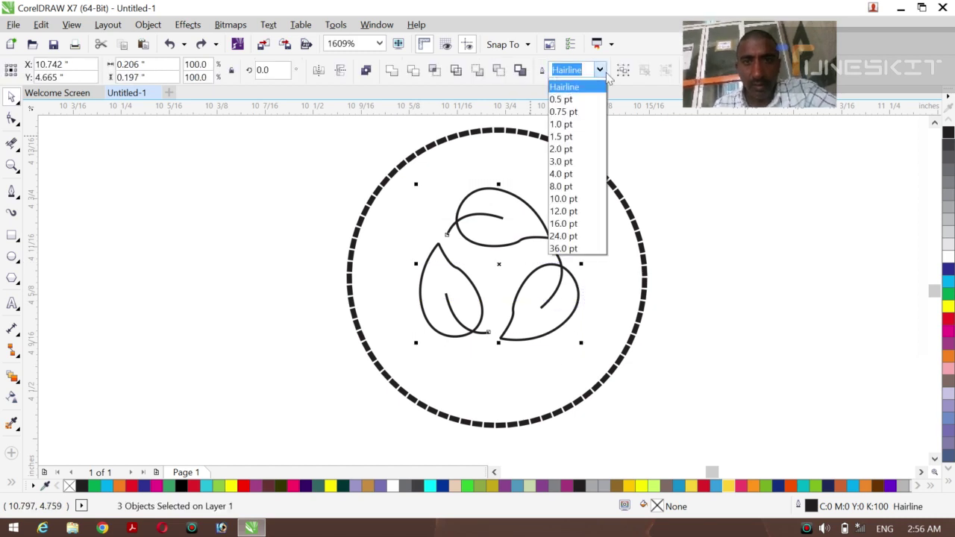
{"action": "left_click", "coordinate": [567, 134]}
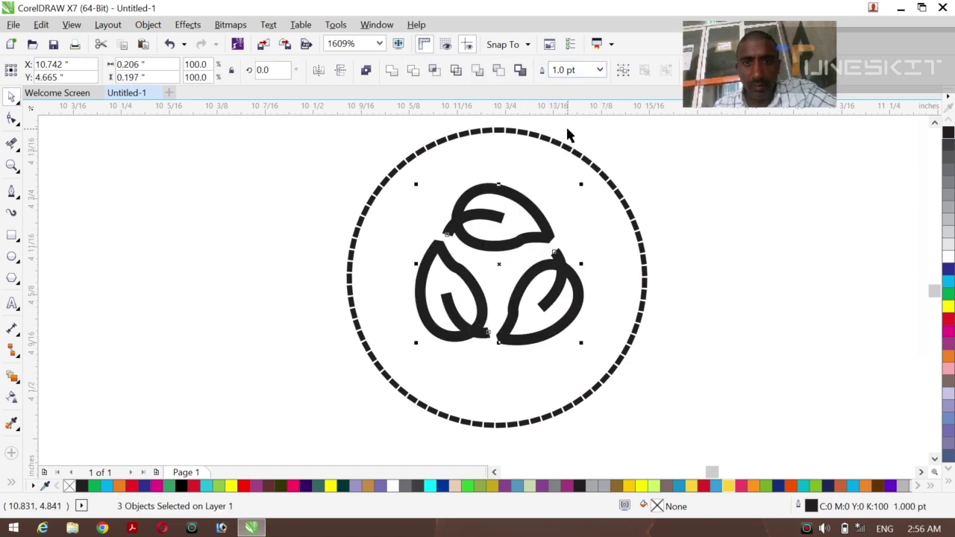
{"action": "left_click", "coordinate": [600, 71]}
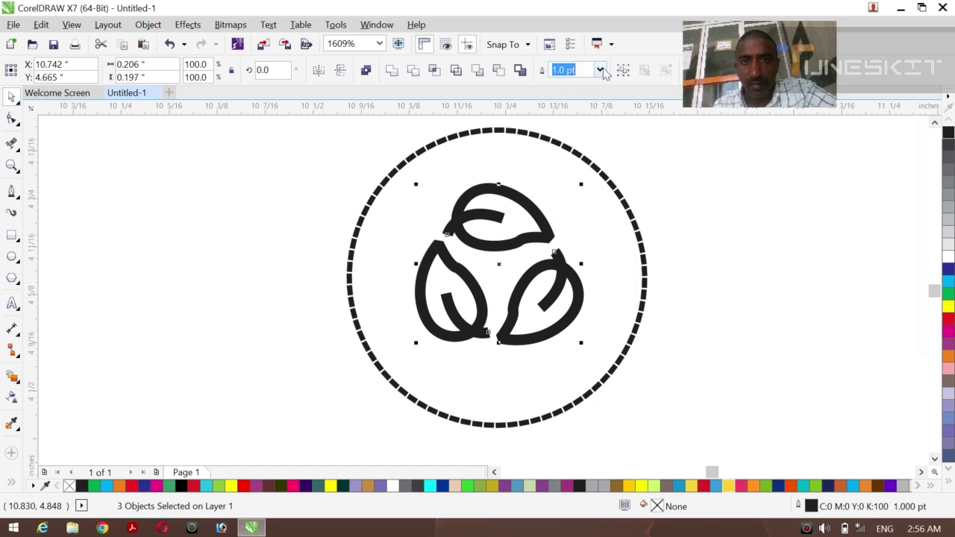
{"action": "left_click", "coordinate": [560, 110]}
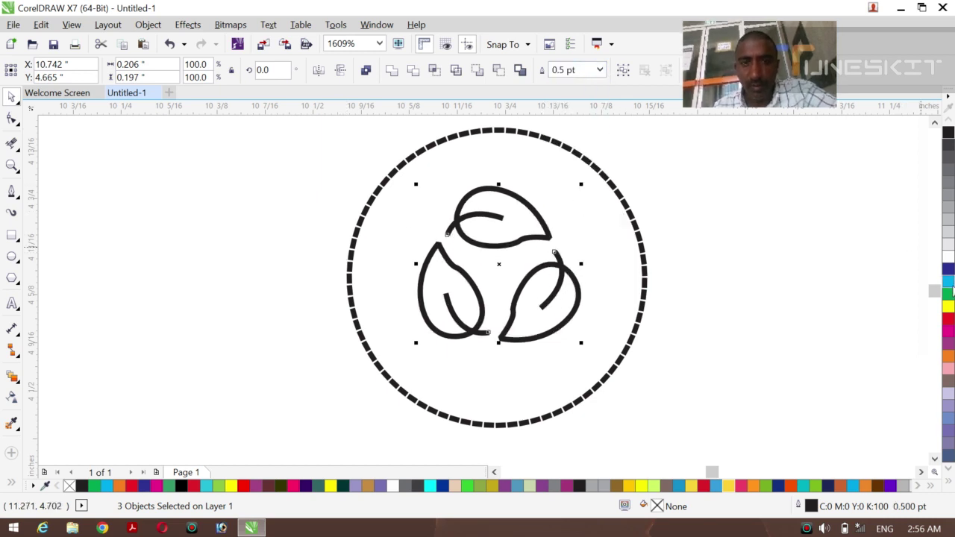
Try a red outline on the three leaves, and undo the colour and outline width changes
{"action": "right_click", "coordinate": [946, 322]}
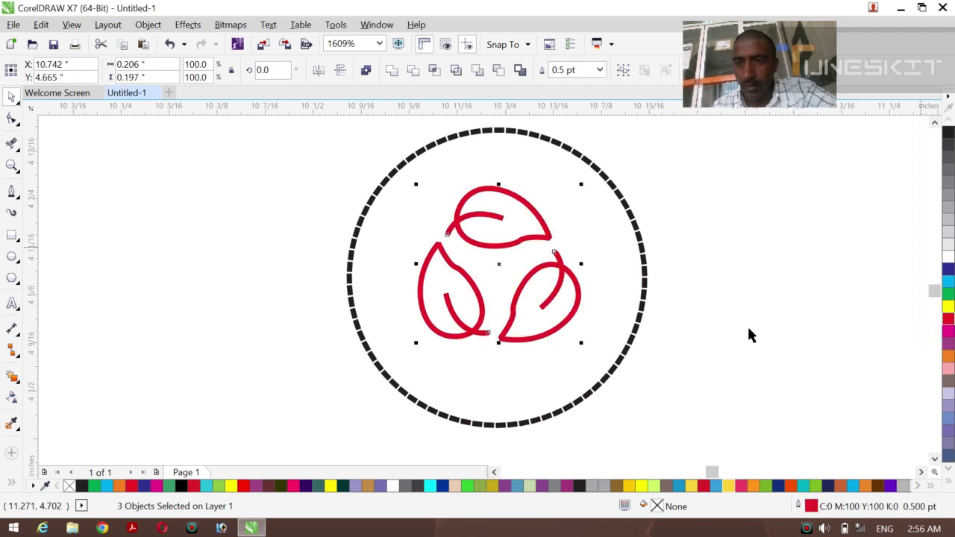
{"action": "left_click", "coordinate": [240, 274]}
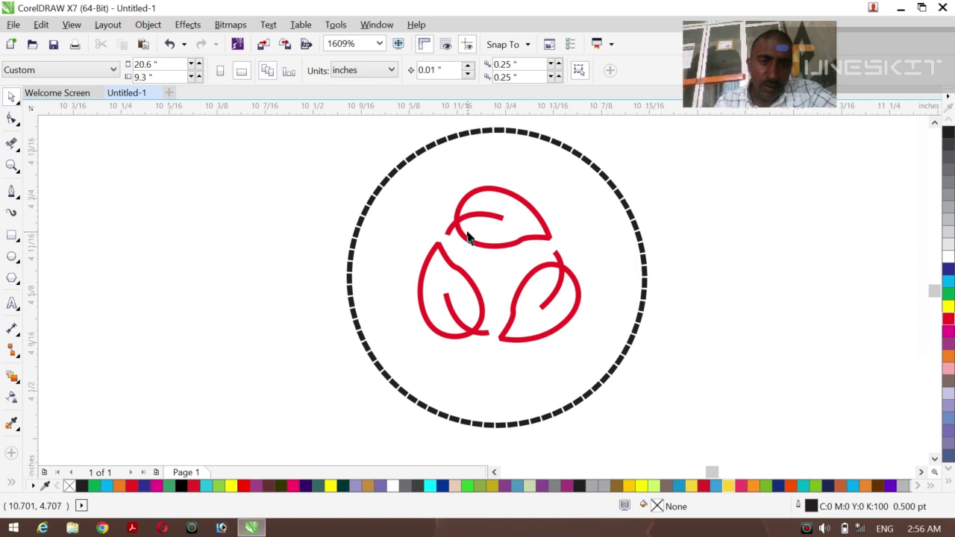
{"action": "key", "text": "ctrl+z"}
{"action": "key", "text": "ctrl+z"}
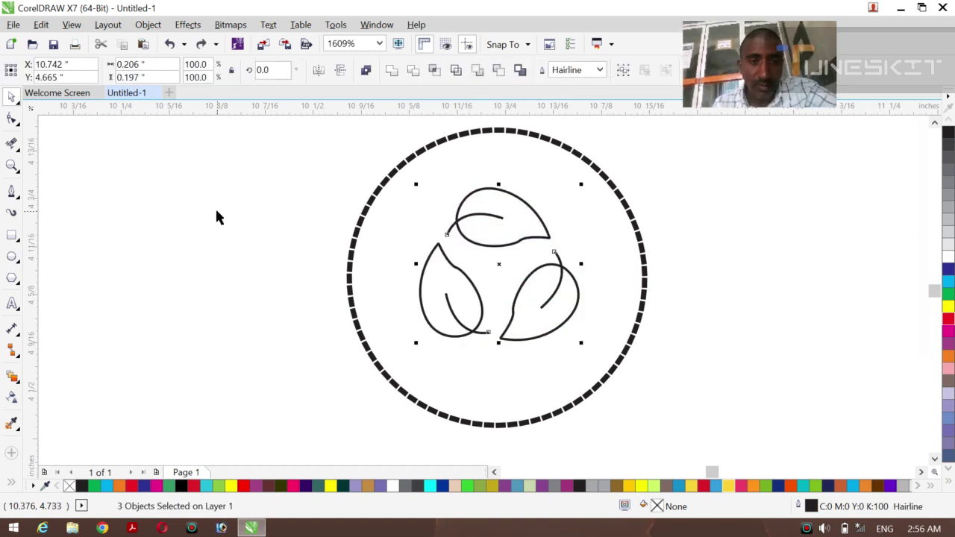
Group the three leaves and all dashes of the surrounding ring into one object
{"action": "key", "text": "z"}
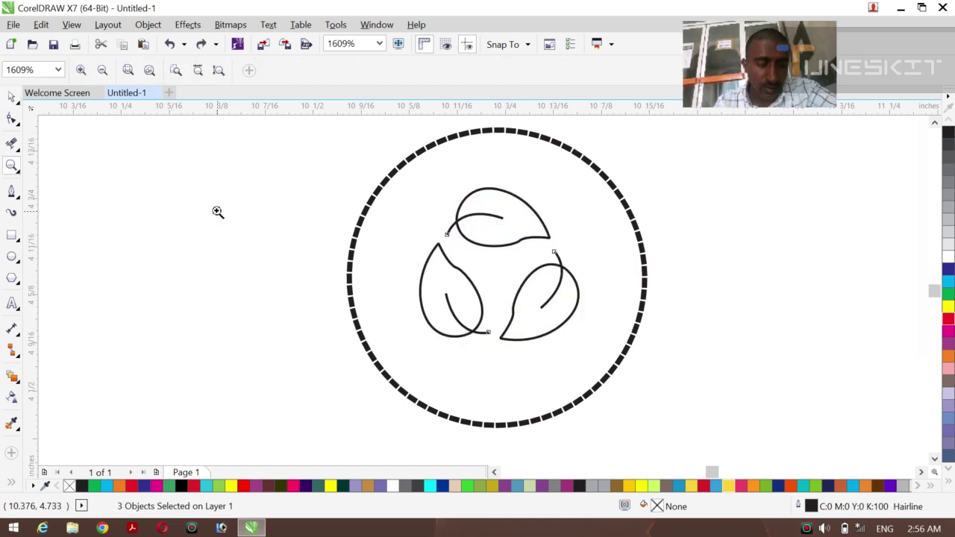
{"action": "left_click", "coordinate": [102, 70]}
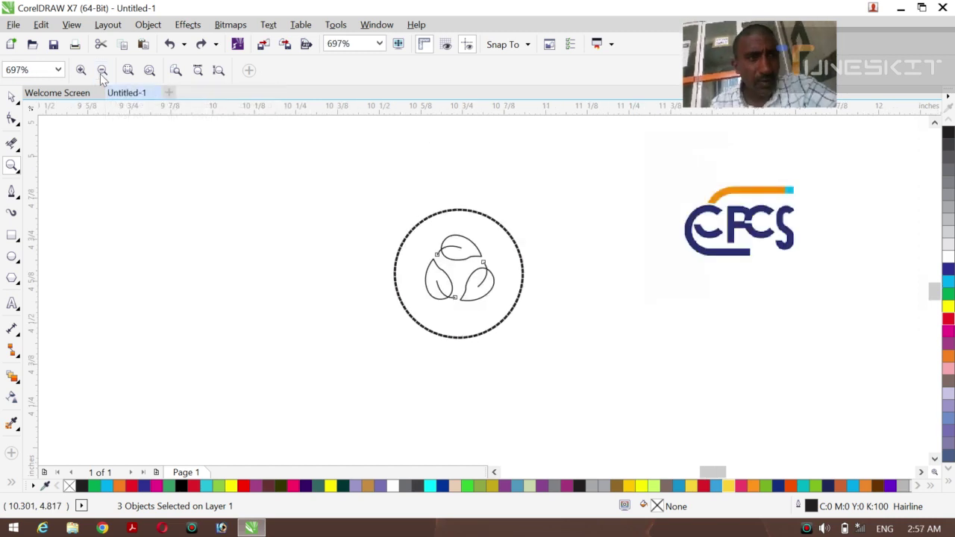
{"action": "left_click", "coordinate": [20, 106]}
{"action": "left_click", "coordinate": [53, 94]}
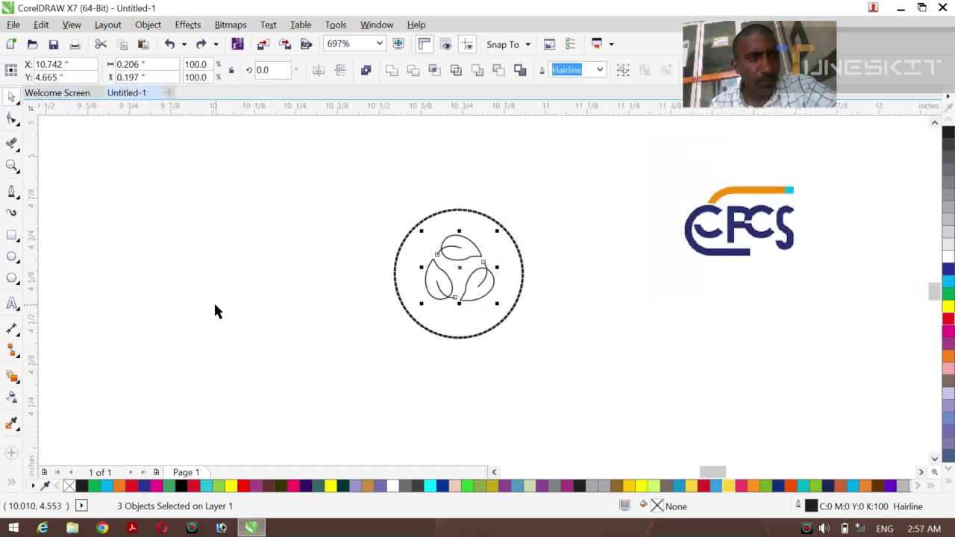
{"action": "left_click", "coordinate": [213, 300]}
{"action": "left_click_drag", "start_coordinate": [322, 164], "coordinate": [604, 386]}
{"action": "key", "text": "ctrl+g"}
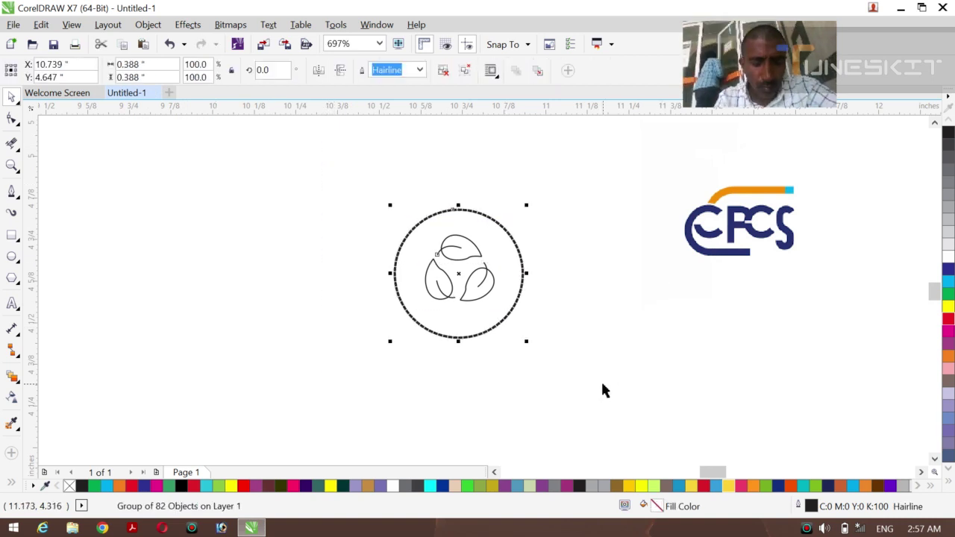
Move the grouped leaf logo farther away from the CPCS logo and enlarge it proportionally to about 0.73 inches across
{"action": "left_click_drag", "start_coordinate": [527, 342], "coordinate": [761, 415]}
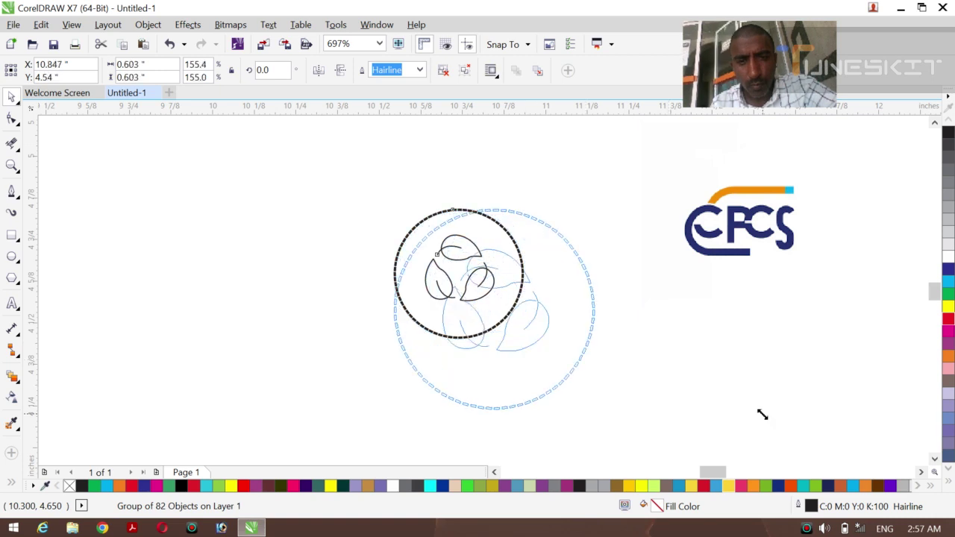
{"action": "left_click", "coordinate": [266, 273]}
{"action": "left_click", "coordinate": [458, 335]}
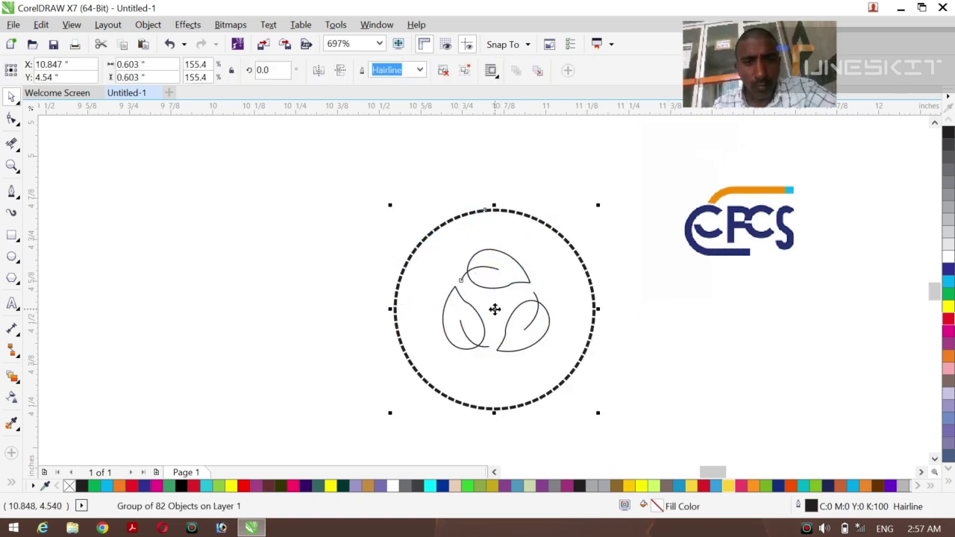
{"action": "left_click_drag", "start_coordinate": [495, 306], "coordinate": [174, 297]}
{"action": "left_click_drag", "start_coordinate": [205, 260], "coordinate": [205, 259]}
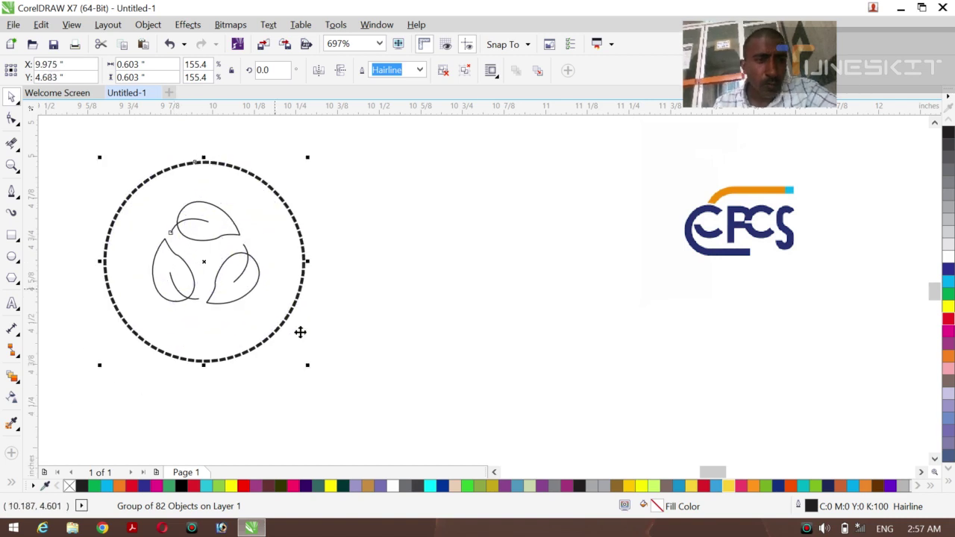
{"action": "left_click_drag", "start_coordinate": [306, 364], "coordinate": [446, 404]}
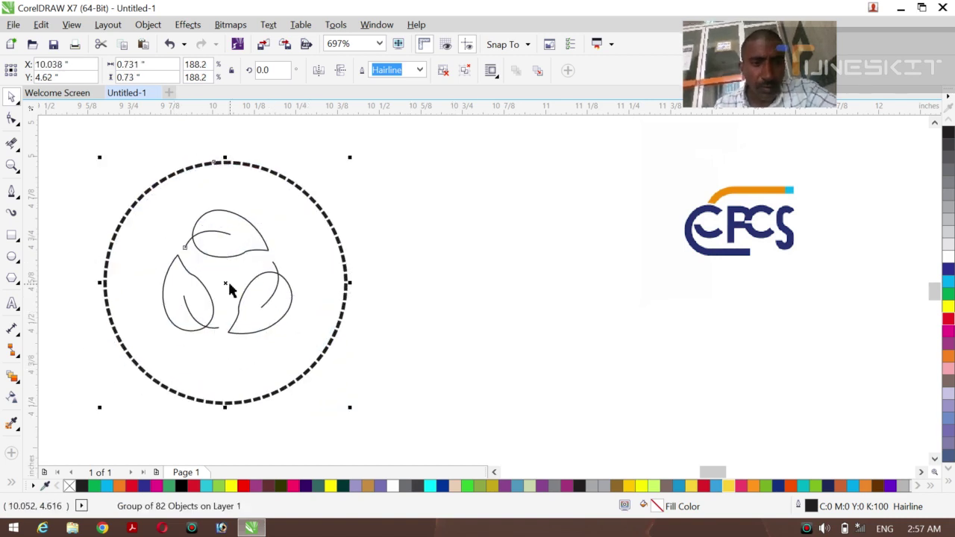
{"action": "left_click", "coordinate": [335, 305]}
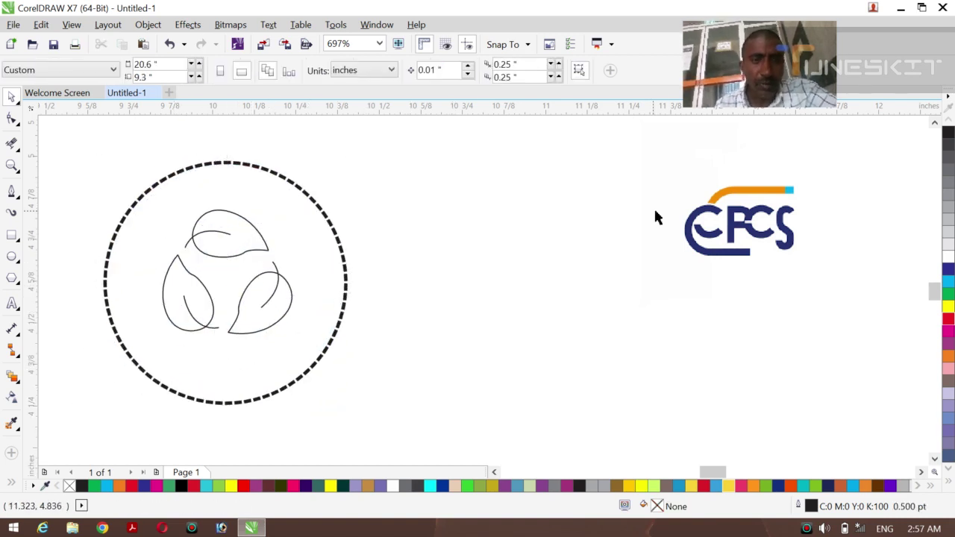
Move the CPCS logo image closer to the finished leaf logo and frame it closely for tracing
{"action": "left_click", "coordinate": [681, 234]}
{"action": "left_click_drag", "start_coordinate": [681, 234], "coordinate": [519, 284]}
{"action": "key", "text": "z"}
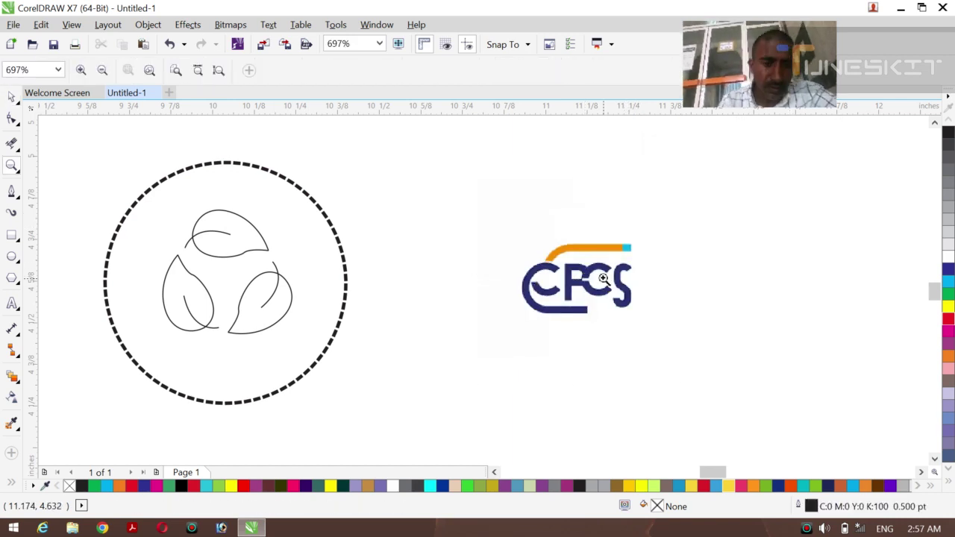
{"action": "left_click_drag", "start_coordinate": [482, 216], "coordinate": [695, 321]}
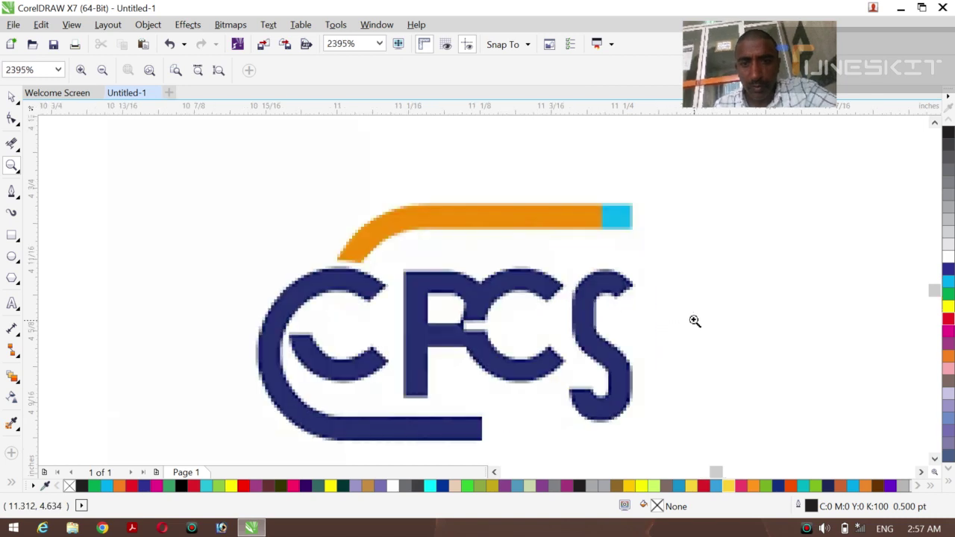
{"action": "left_click", "coordinate": [11, 97]}
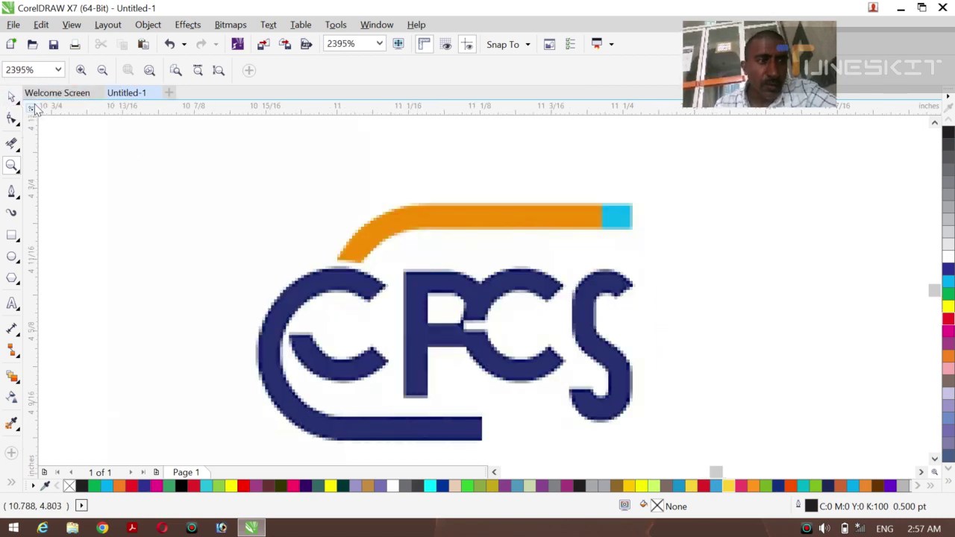
Add the text "pc" in 10 pt Arial near the CPCS reference logo and make it bold
{"action": "left_click", "coordinate": [447, 276]}
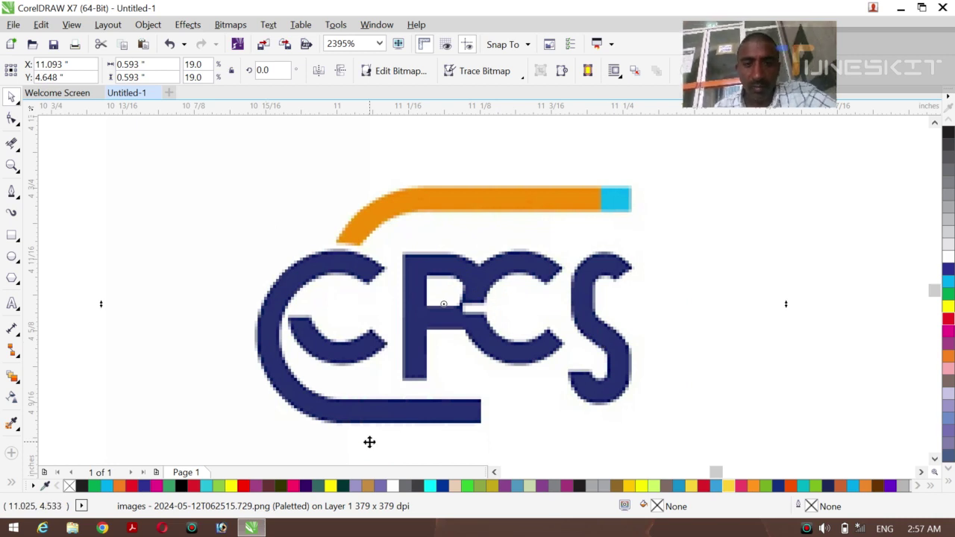
{"action": "left_click", "coordinate": [11, 303]}
{"action": "left_click", "coordinate": [129, 227]}
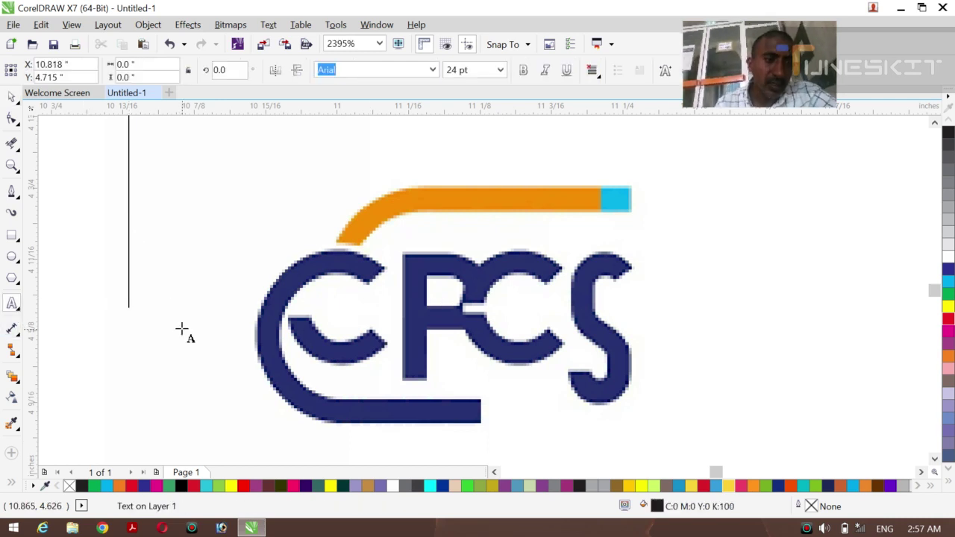
{"action": "left_click", "coordinate": [501, 70]}
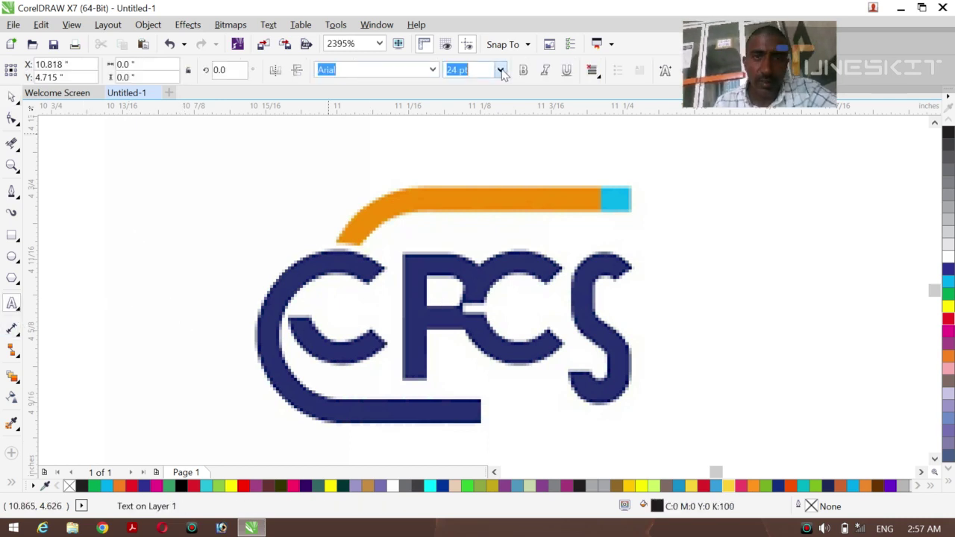
{"action": "left_click", "coordinate": [481, 140]}
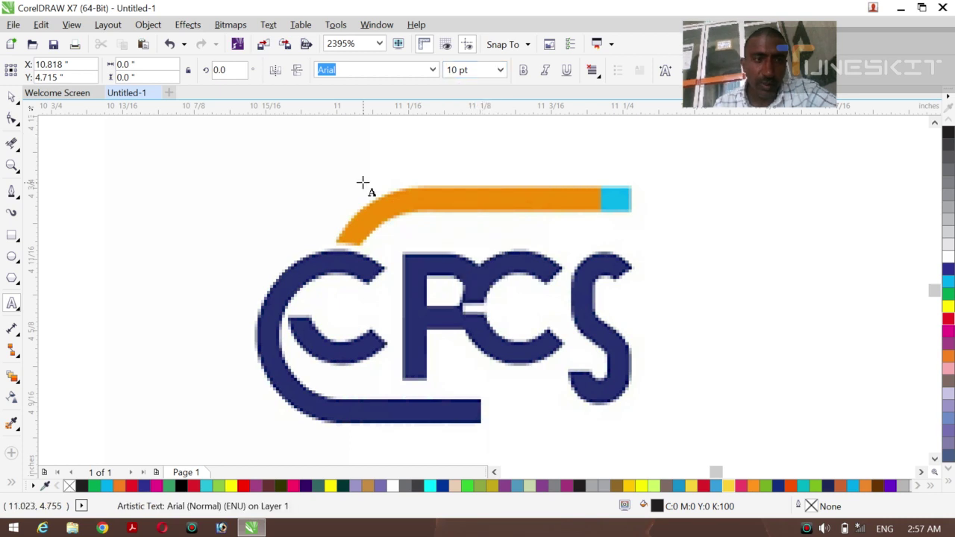
{"action": "type", "text": "pc"}
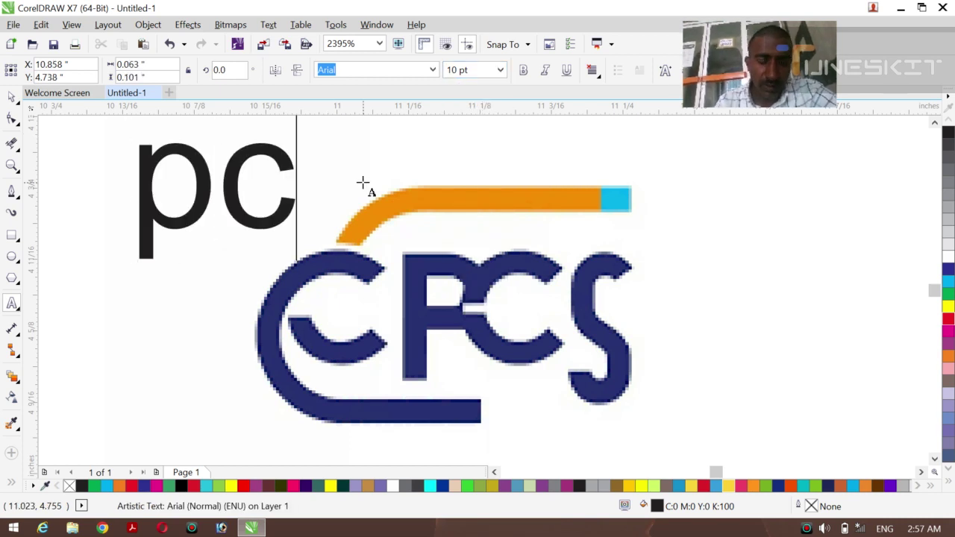
{"action": "left_click", "coordinate": [11, 97]}
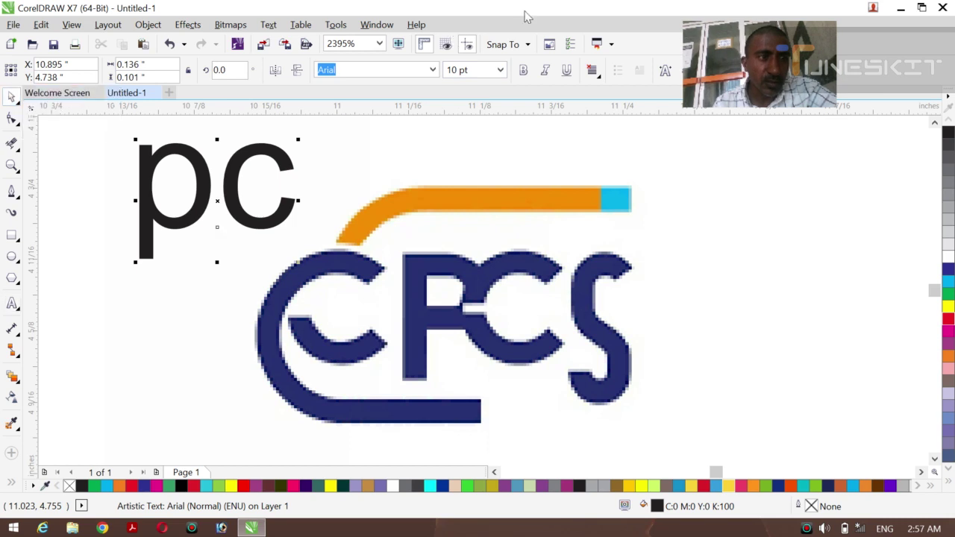
{"action": "left_click", "coordinate": [522, 70]}
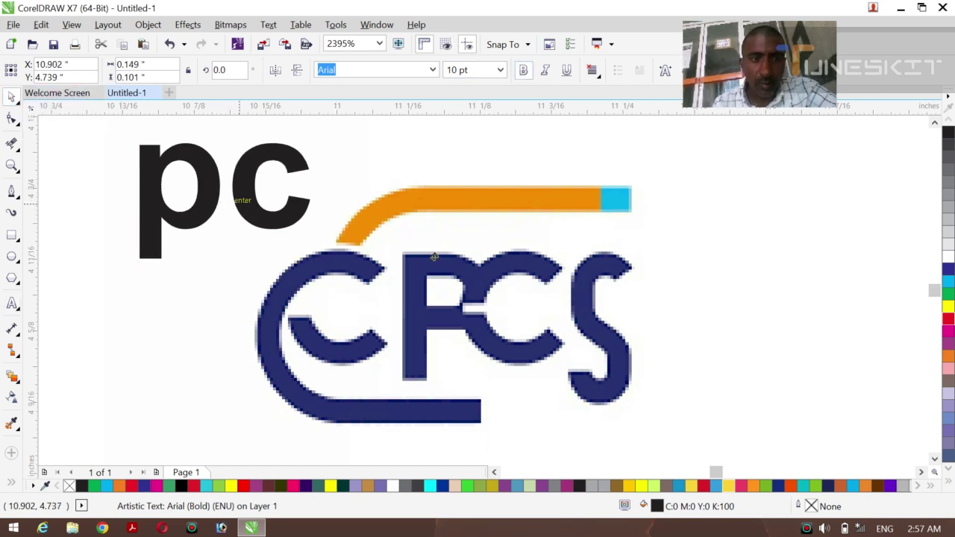
Move the pc text over the logo's middle P and C and stretch it vertically to about 0.121 inches
{"action": "left_click_drag", "start_coordinate": [433, 256], "coordinate": [483, 302]}
{"action": "left_click_drag", "start_coordinate": [488, 306], "coordinate": [488, 311]}
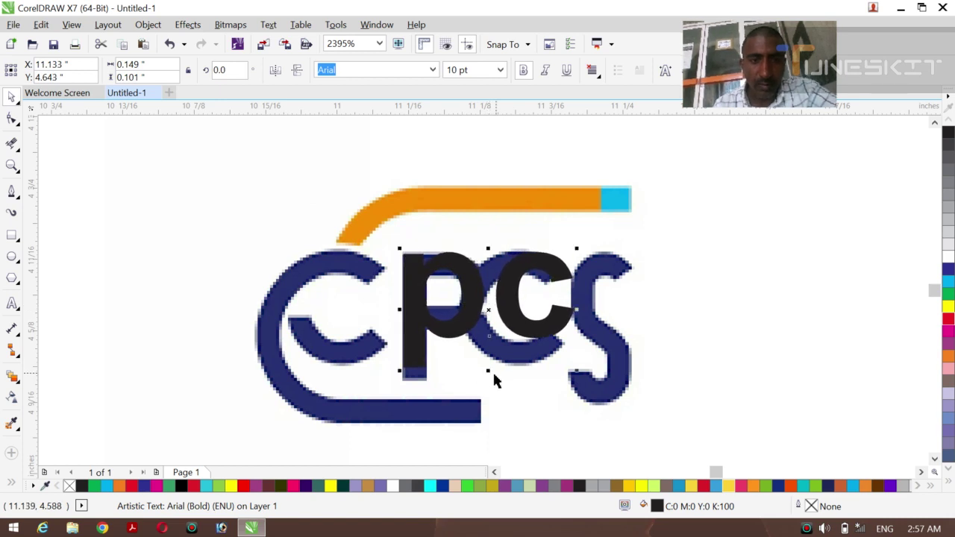
{"action": "left_click_drag", "start_coordinate": [487, 370], "coordinate": [486, 393]}
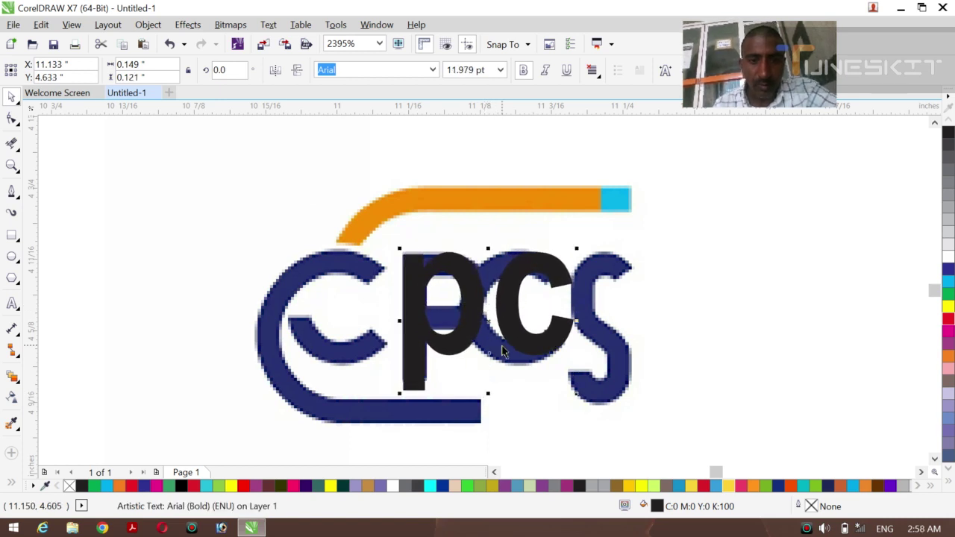
Break the pc text into separate letters and shift the c closer to the p, over the logo's second C
{"action": "left_click", "coordinate": [148, 25]}
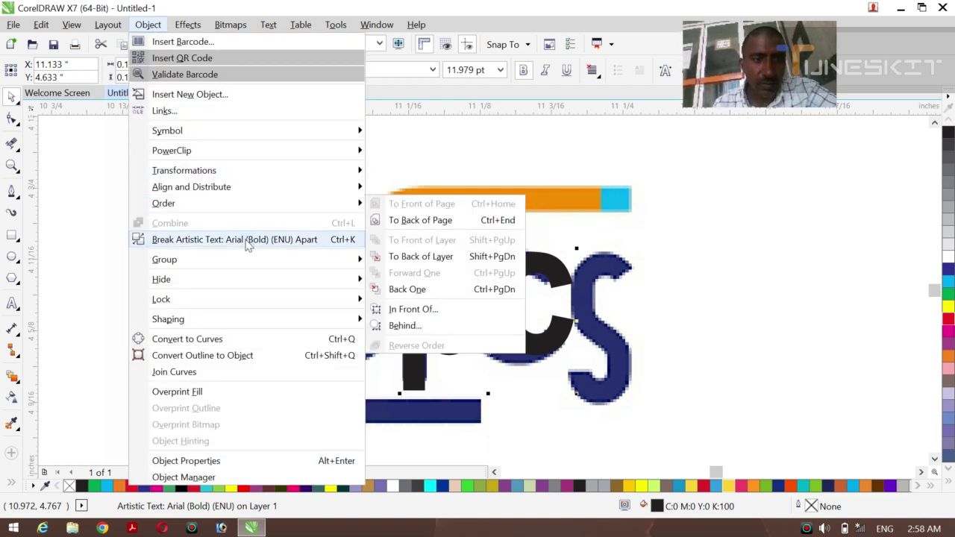
{"action": "left_click", "coordinate": [249, 240]}
{"action": "left_click", "coordinate": [189, 334]}
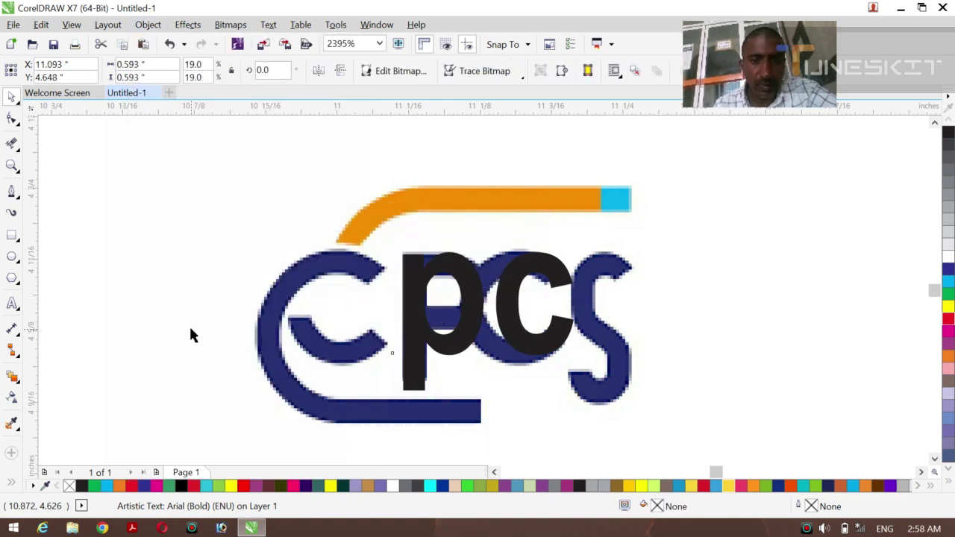
{"action": "left_click", "coordinate": [511, 330]}
{"action": "key", "text": "Left"}
{"action": "key", "text": "Left"}
{"action": "key", "text": "Down"}
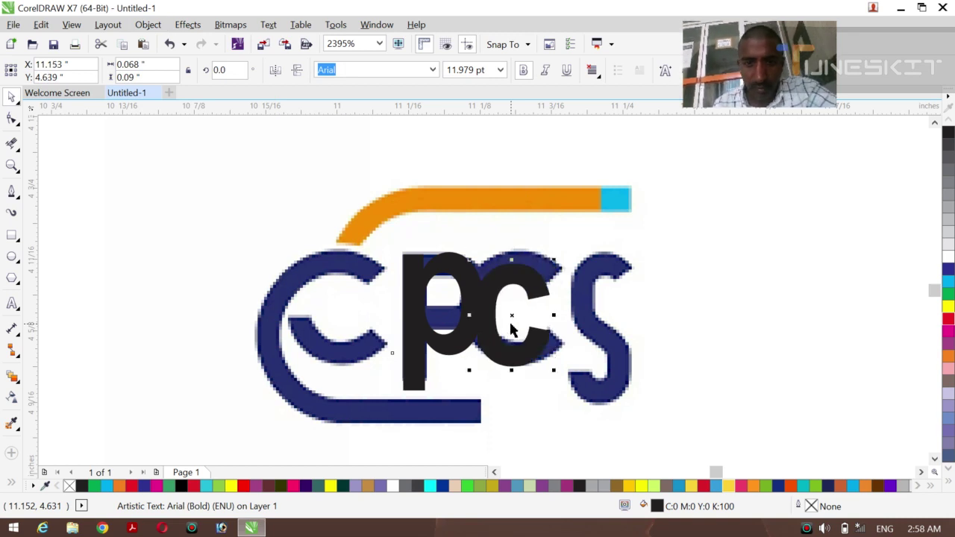
{"action": "key", "text": "Up"}
{"action": "key", "text": "Up"}
Stretch the c to about 0.08 inches wide and 0.1 inches high to match the logo's second C
{"action": "left_click", "coordinate": [513, 357]}
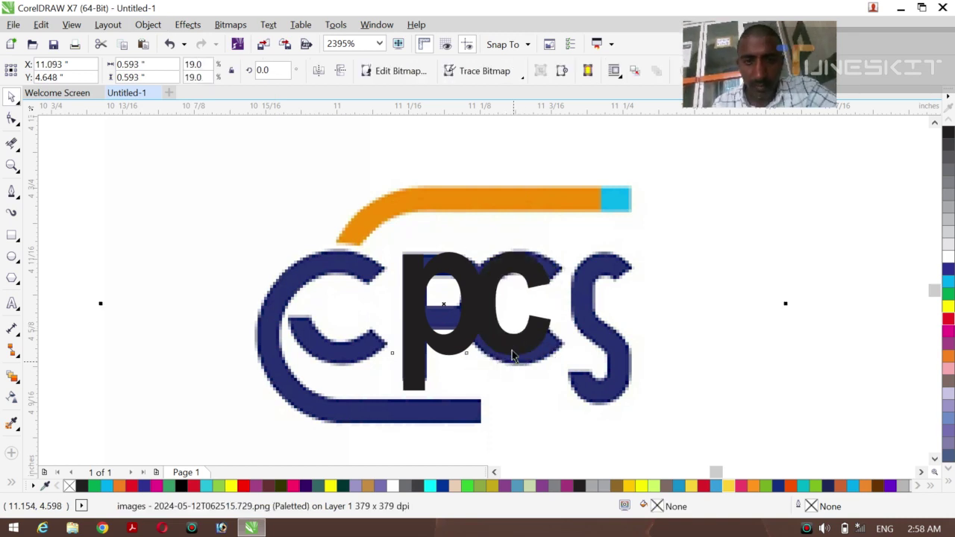
{"action": "left_click", "coordinate": [512, 351]}
{"action": "left_click", "coordinate": [508, 349]}
{"action": "left_click", "coordinate": [507, 345]}
{"action": "left_click", "coordinate": [511, 362]}
{"action": "left_click", "coordinate": [508, 346]}
{"action": "left_click_drag", "start_coordinate": [511, 359], "coordinate": [511, 369]}
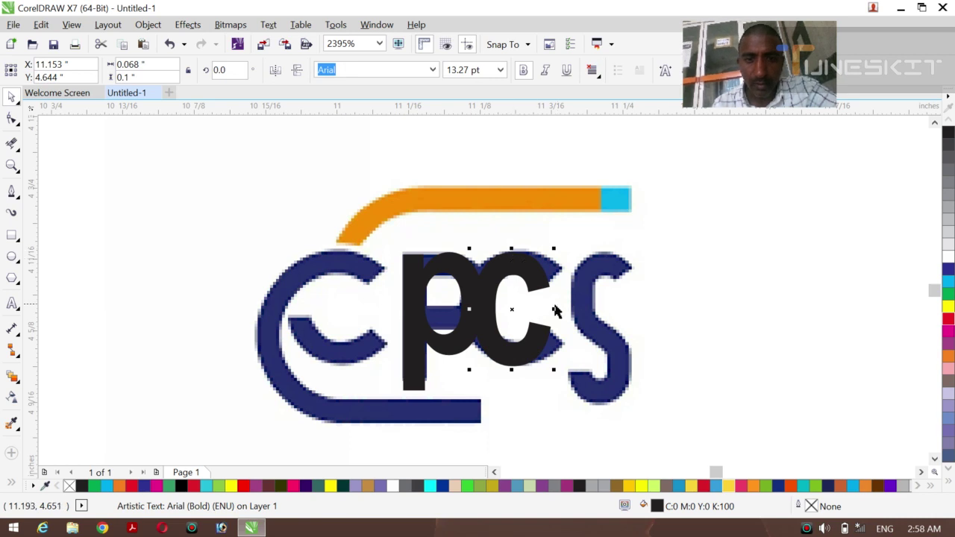
{"action": "left_click_drag", "start_coordinate": [552, 306], "coordinate": [567, 311]}
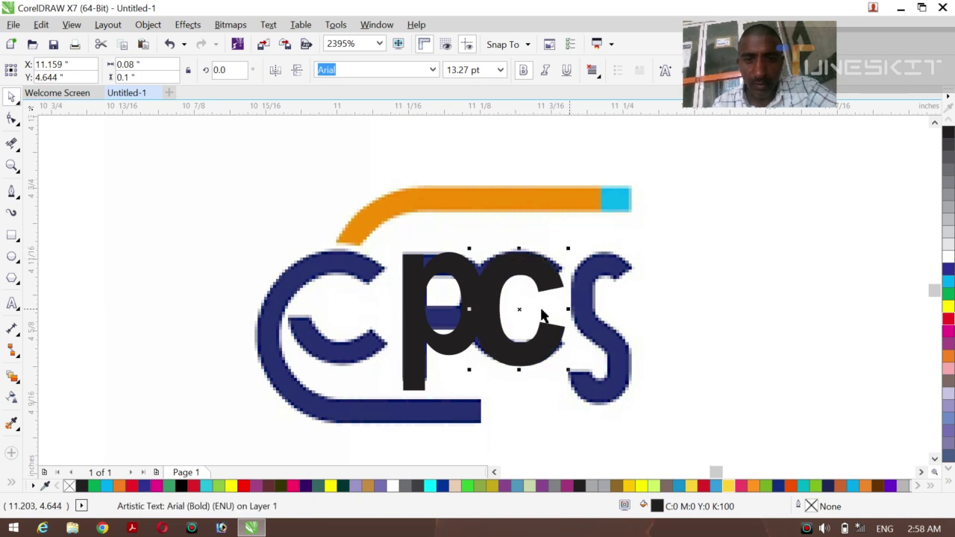
Narrow the p to about 0.065 inches, adjust its top edge, and keep the c overlapping its bowl
{"action": "left_click", "coordinate": [429, 308]}
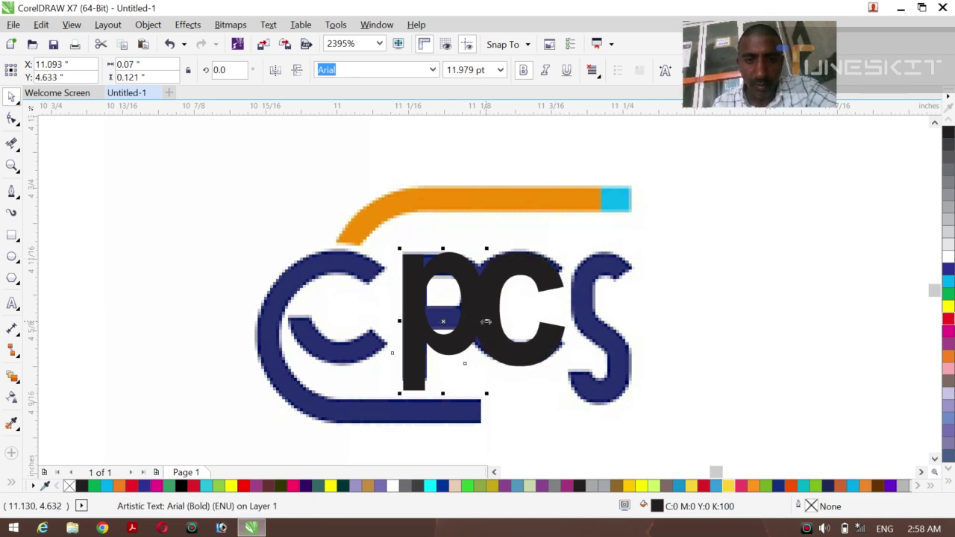
{"action": "left_click_drag", "start_coordinate": [486, 320], "coordinate": [478, 321]}
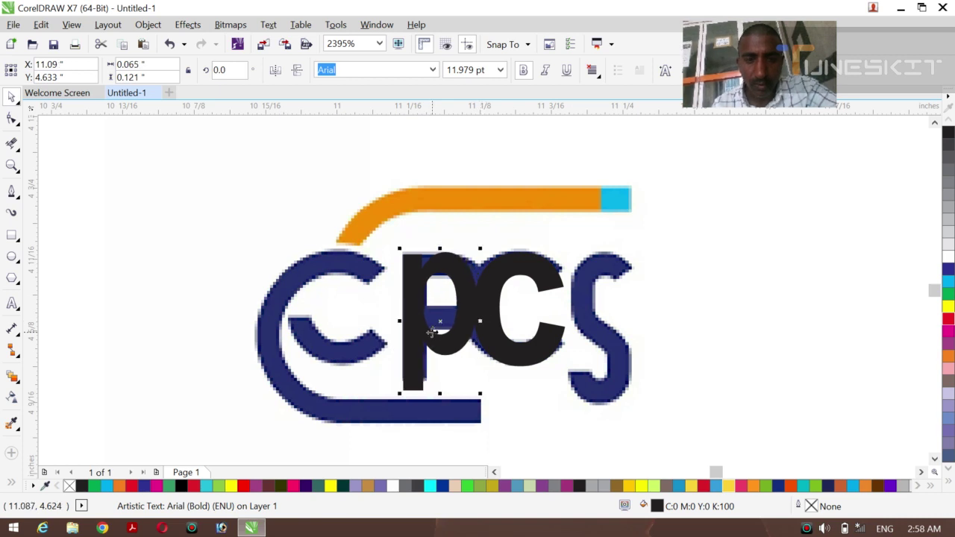
{"action": "left_click_drag", "start_coordinate": [440, 247], "coordinate": [438, 250]}
{"action": "left_click", "coordinate": [486, 304]}
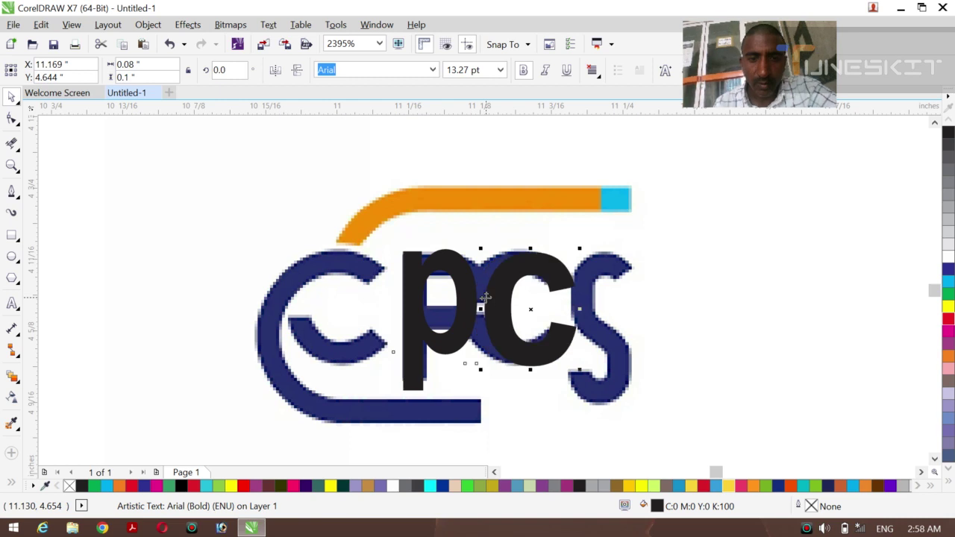
{"action": "key", "text": "Left"}
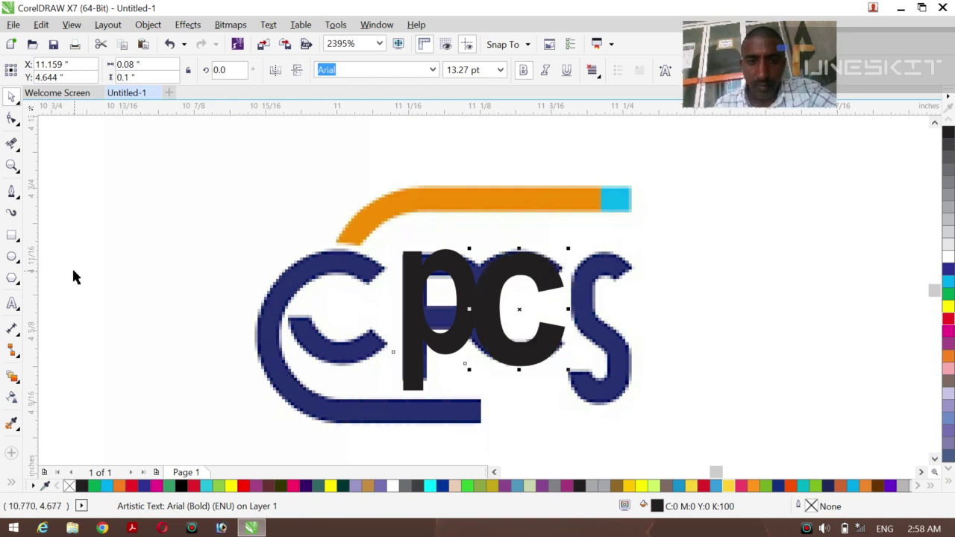
Draw a rectangle about 0.037 by 0.012 inches across the junction of p and c, with white fill and outline
{"action": "left_click", "coordinate": [12, 236]}
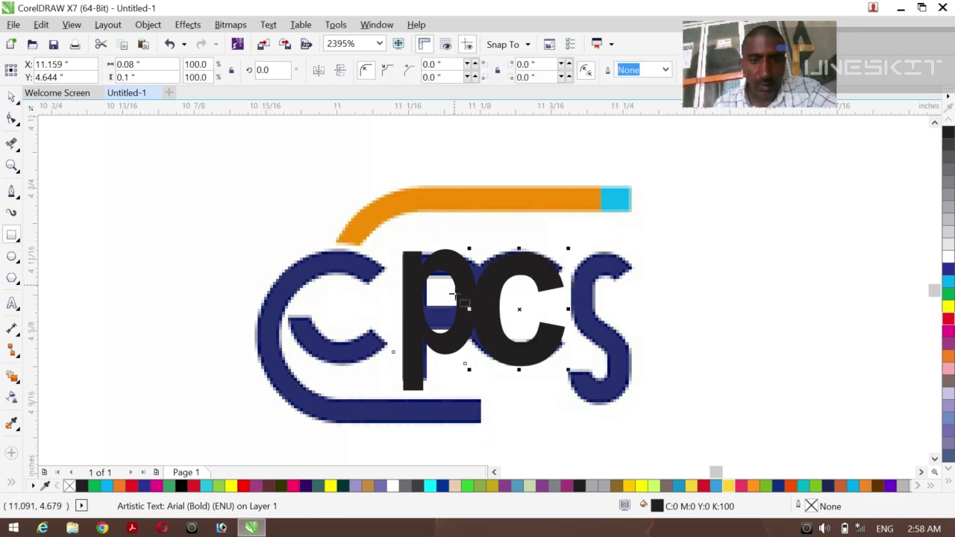
{"action": "left_click_drag", "start_coordinate": [456, 301], "coordinate": [503, 316]}
{"action": "left_click", "coordinate": [947, 256]}
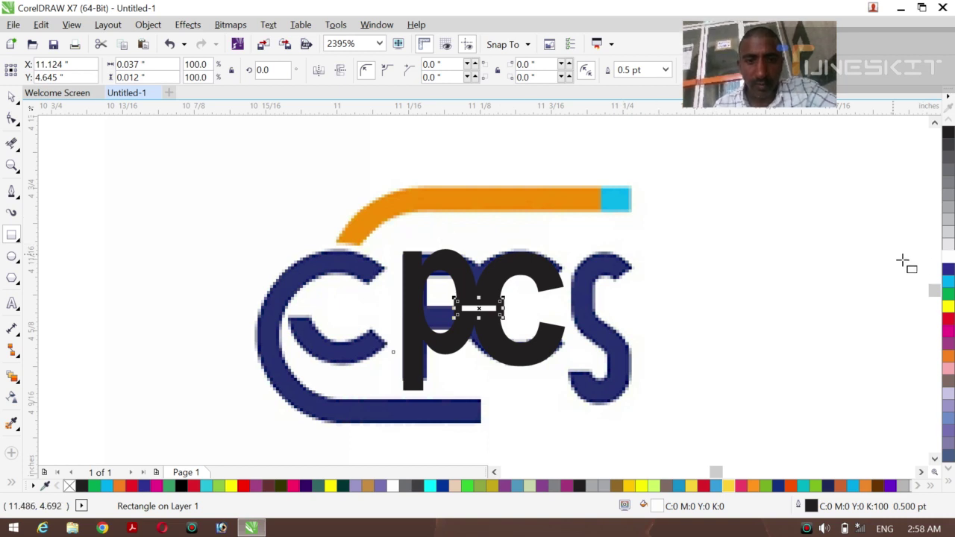
{"action": "right_click", "coordinate": [948, 257]}
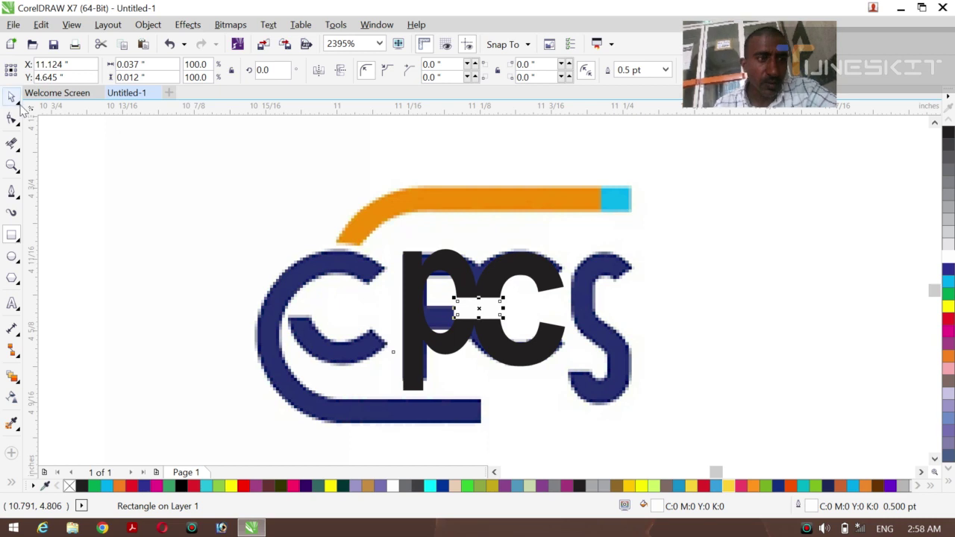
{"action": "left_click", "coordinate": [144, 311]}
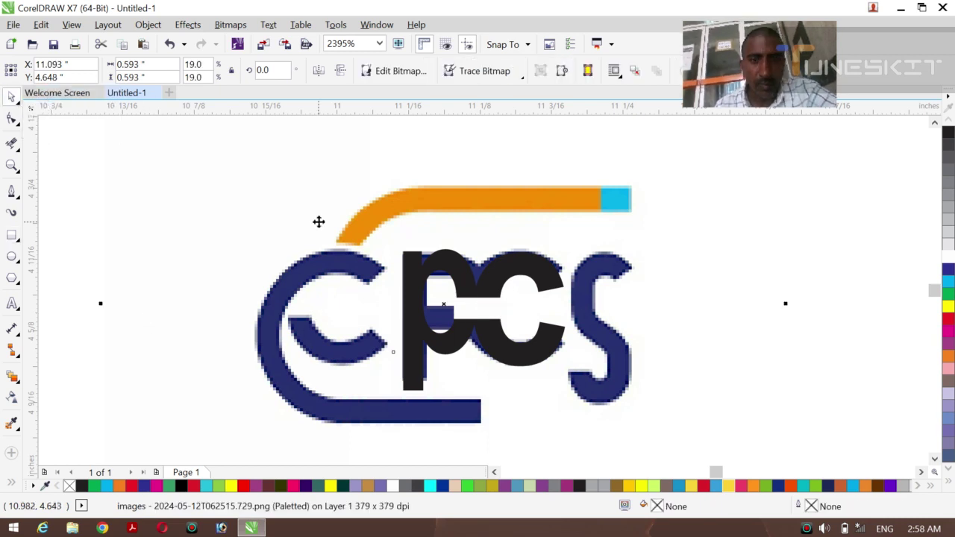
Try moving the reference logo image away from behind the pc letters, and undo the move
{"action": "left_click", "coordinate": [220, 250]}
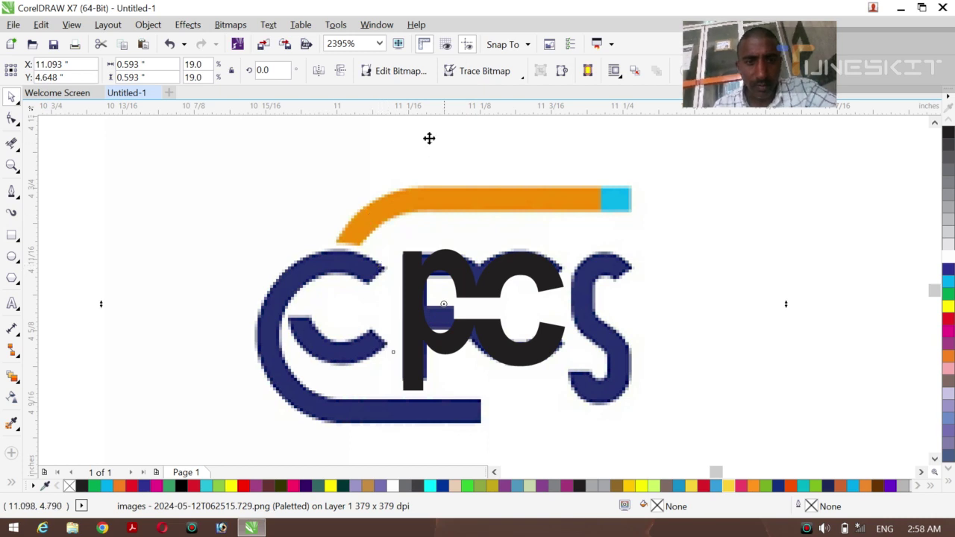
{"action": "left_click_drag", "start_coordinate": [449, 189], "coordinate": [464, 232]}
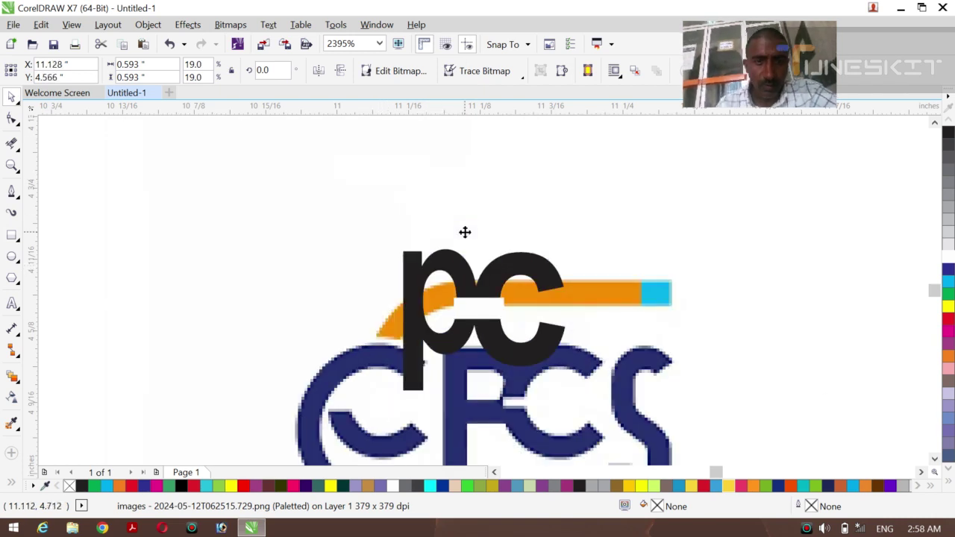
{"action": "key", "text": "ctrl+z"}
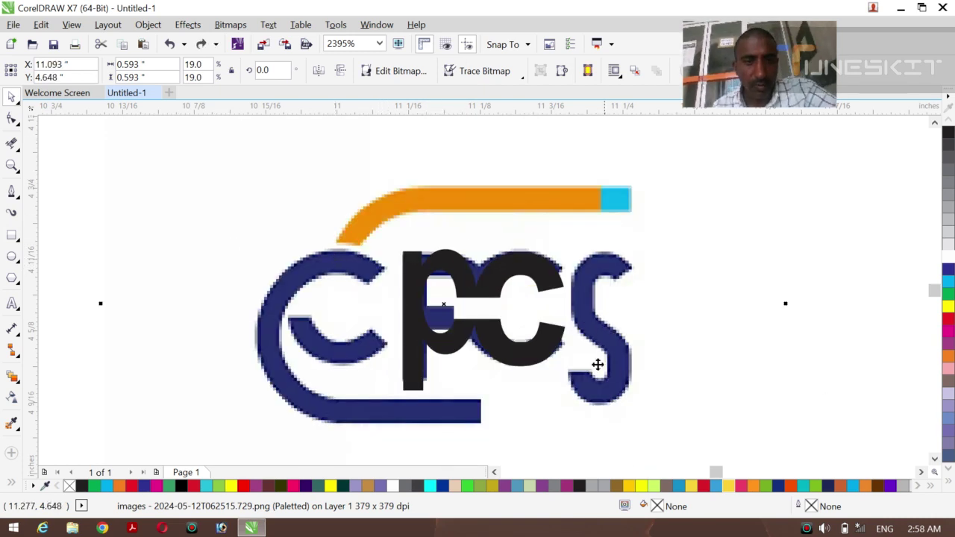
Add a separate letter "S" in 8 pt Arial and move it clear of the reference logo
{"action": "left_click", "coordinate": [12, 306]}
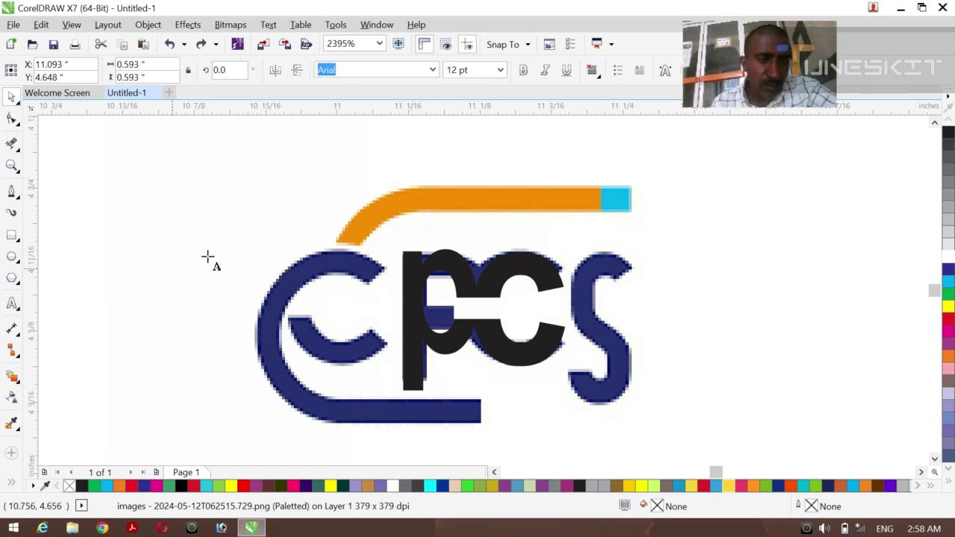
{"action": "left_click", "coordinate": [209, 258]}
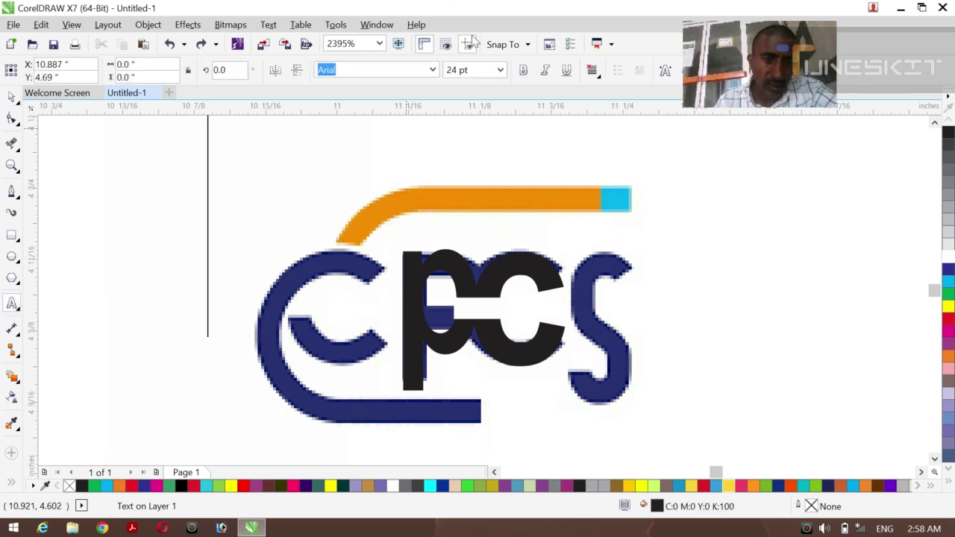
{"action": "left_click", "coordinate": [499, 70]}
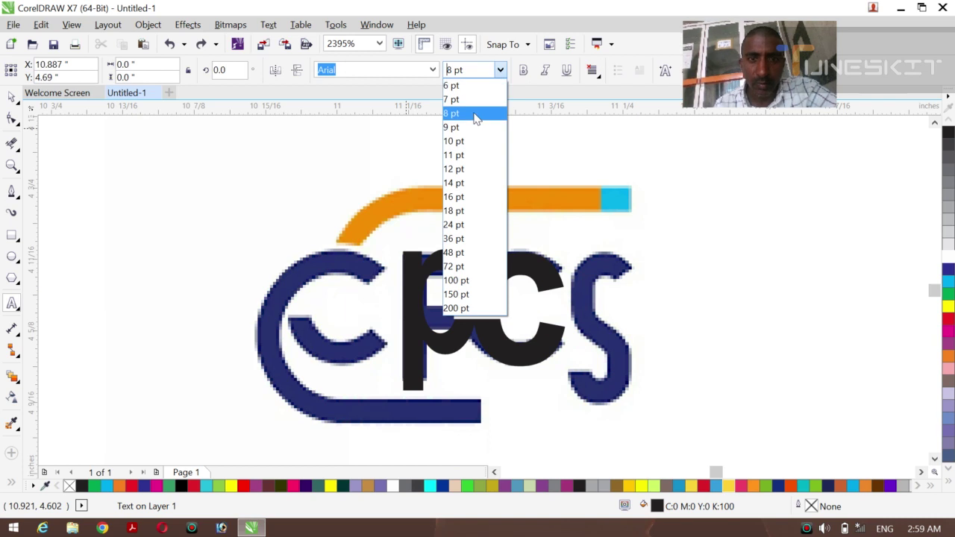
{"action": "left_click", "coordinate": [475, 114]}
{"action": "type", "text": "S"}
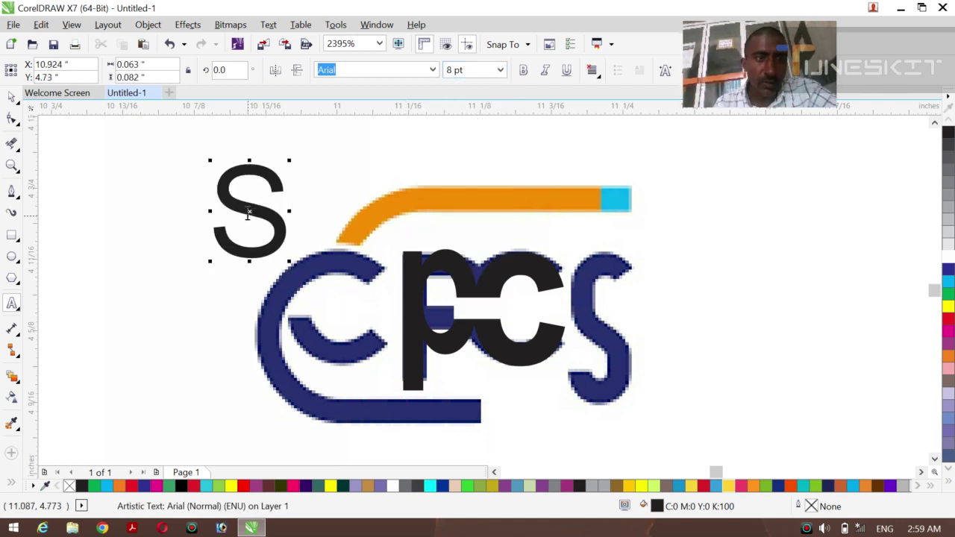
{"action": "left_click_drag", "start_coordinate": [250, 214], "coordinate": [102, 170]}
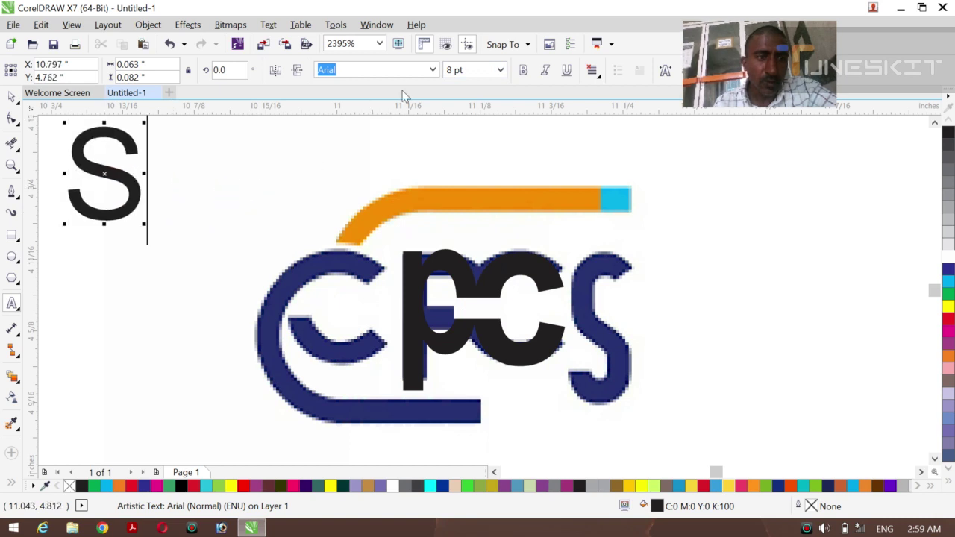
Try the Arial Bold font on the letter S and return to the Pick tool
{"action": "left_click", "coordinate": [431, 71]}
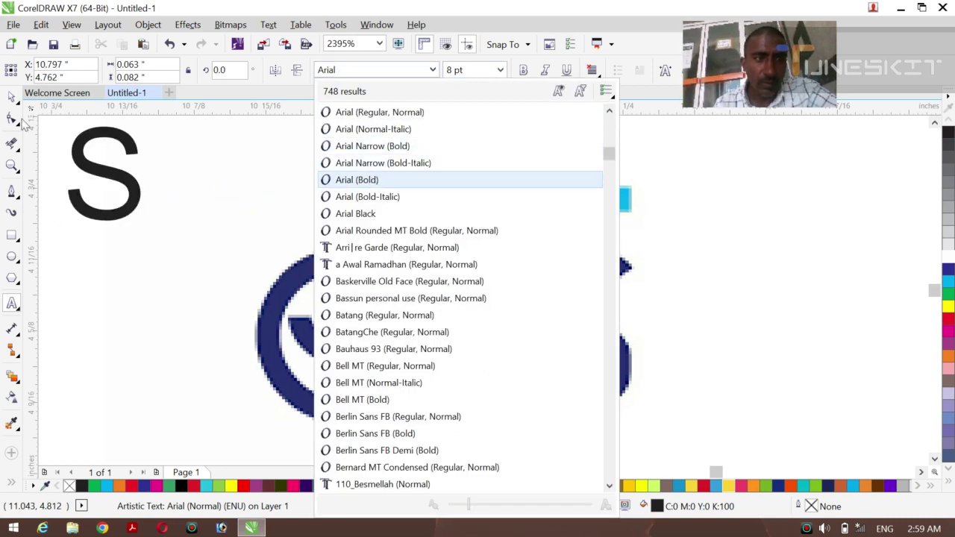
{"action": "key", "text": "Return"}
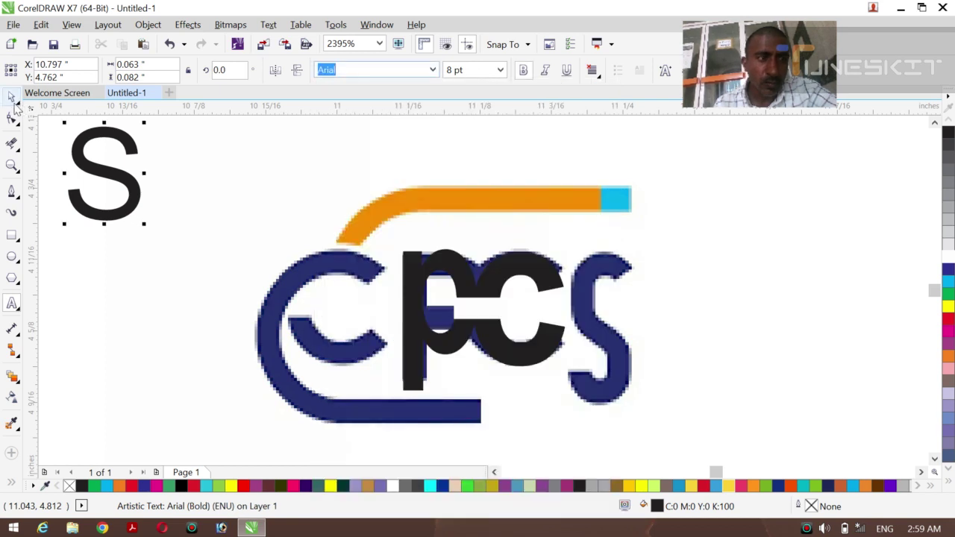
{"action": "left_click", "coordinate": [17, 104]}
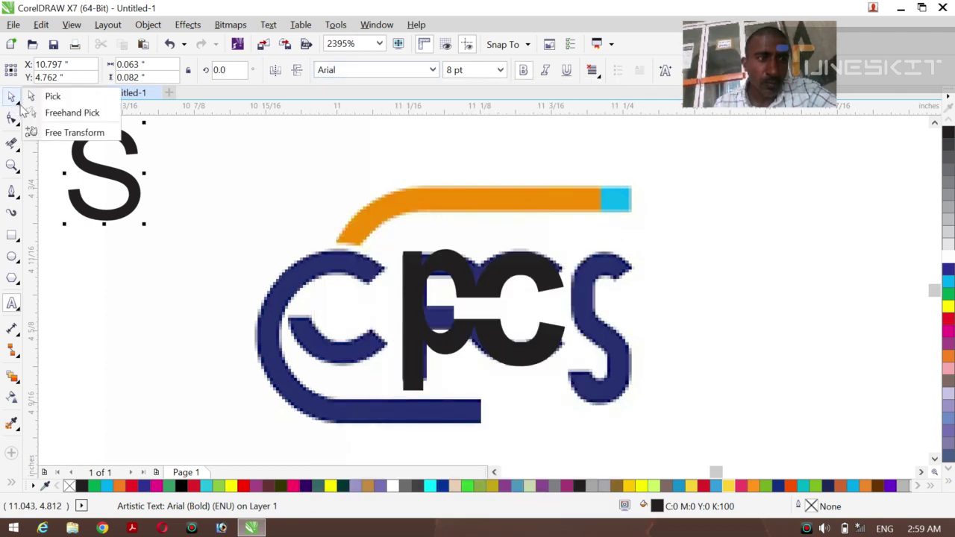
{"action": "left_click", "coordinate": [49, 97]}
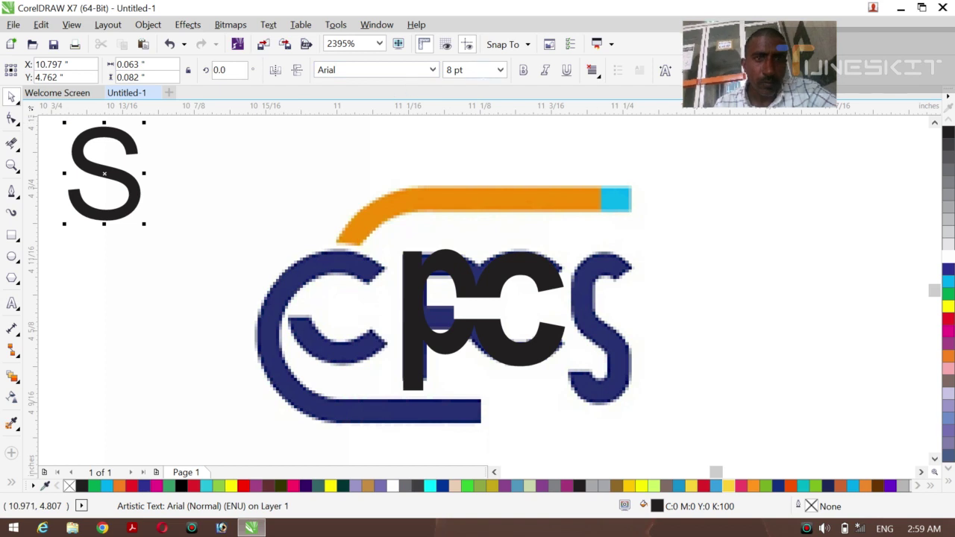
Set the letter S in the a Awal Ramadhan font and move it onto the reference logo's S
{"action": "left_click", "coordinate": [432, 70]}
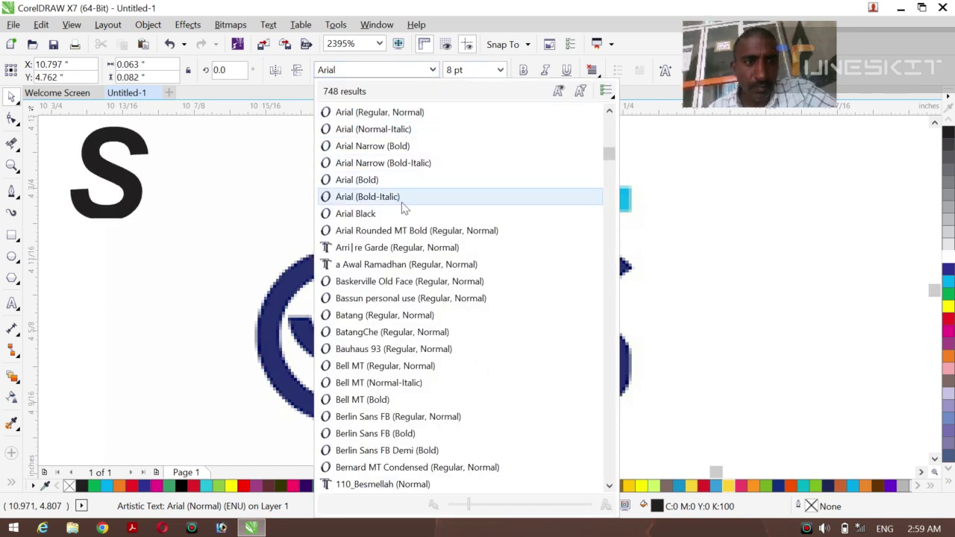
{"action": "left_click", "coordinate": [393, 265]}
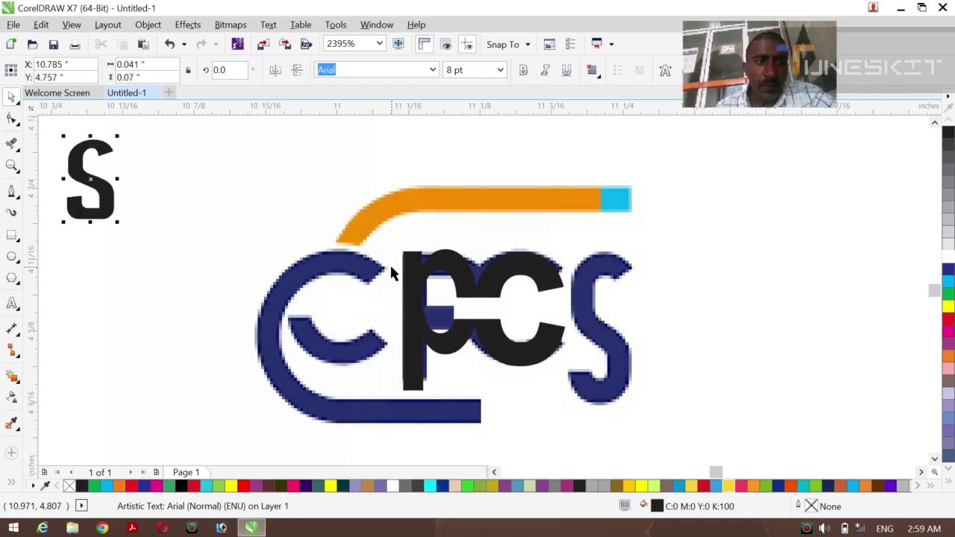
{"action": "left_click_drag", "start_coordinate": [88, 180], "coordinate": [600, 321]}
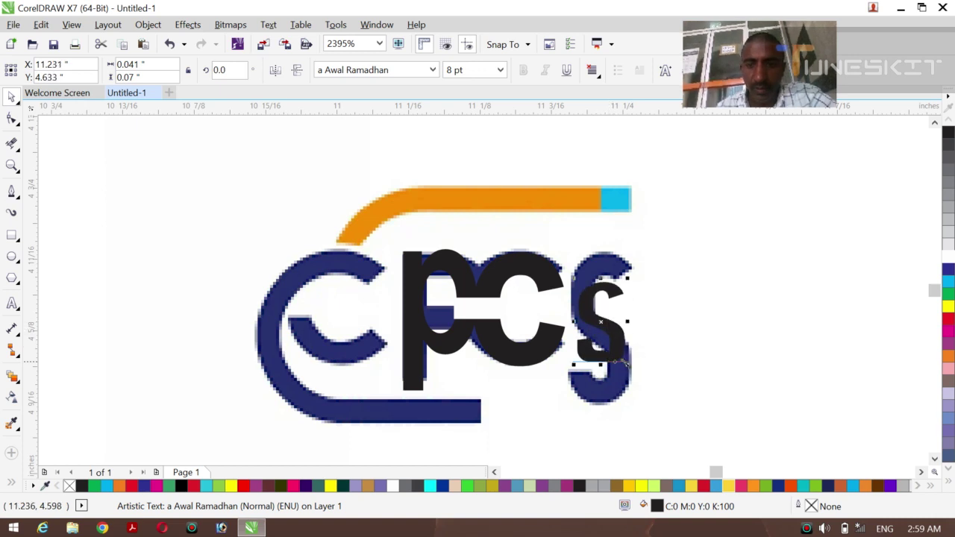
Scale and stretch the letter S to about 0.066 by 0.129 inches so that it covers the reference logo's S
{"action": "left_click_drag", "start_coordinate": [627, 366], "coordinate": [655, 412]}
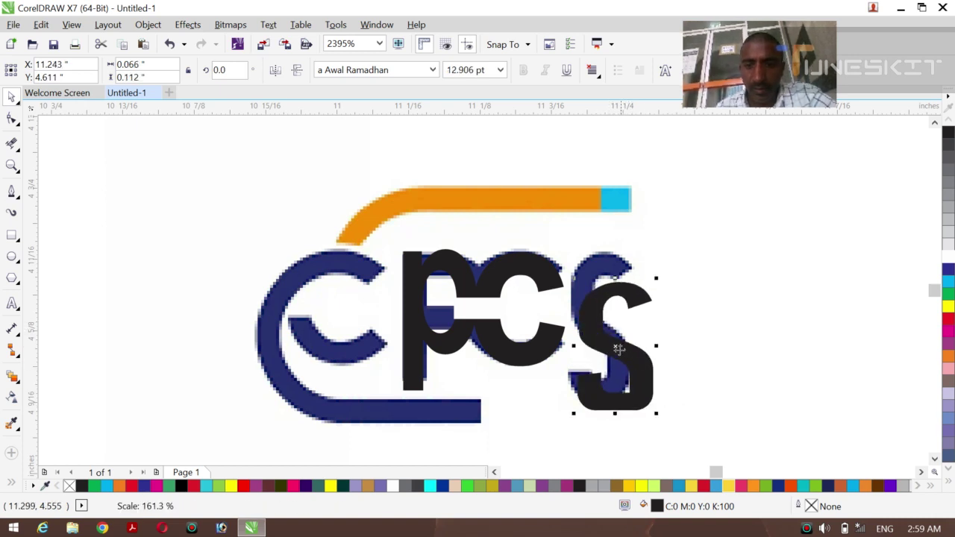
{"action": "left_click_drag", "start_coordinate": [612, 341], "coordinate": [603, 324]}
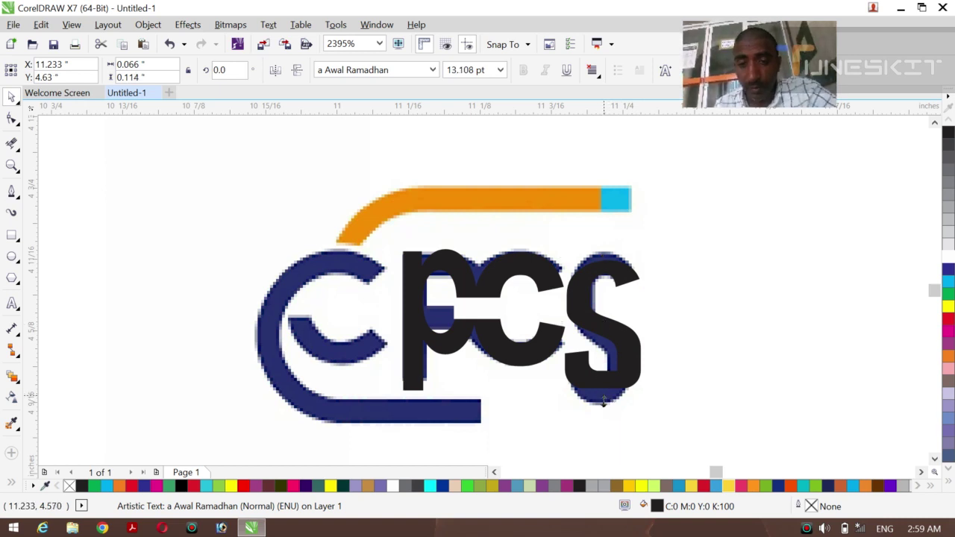
{"action": "left_click_drag", "start_coordinate": [602, 391], "coordinate": [603, 403]}
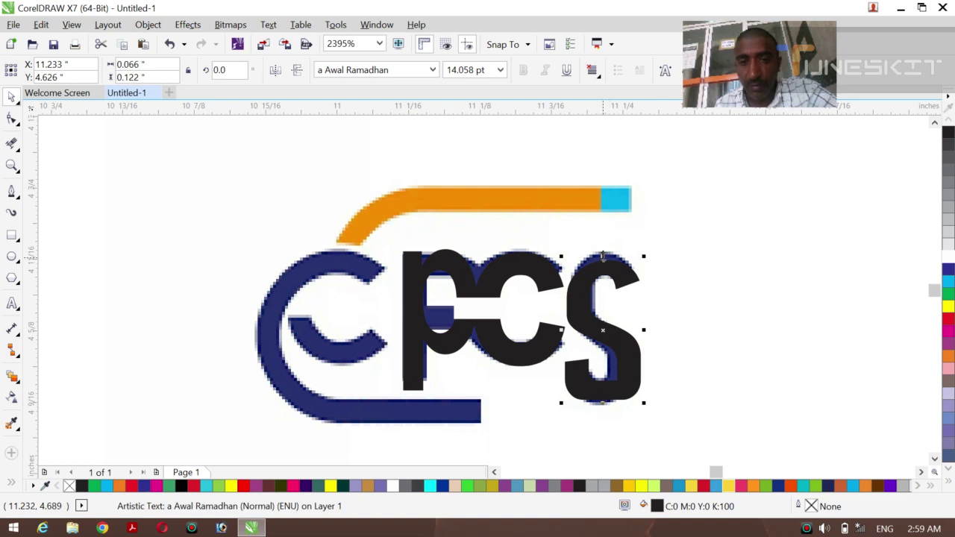
{"action": "left_click_drag", "start_coordinate": [603, 255], "coordinate": [603, 248]}
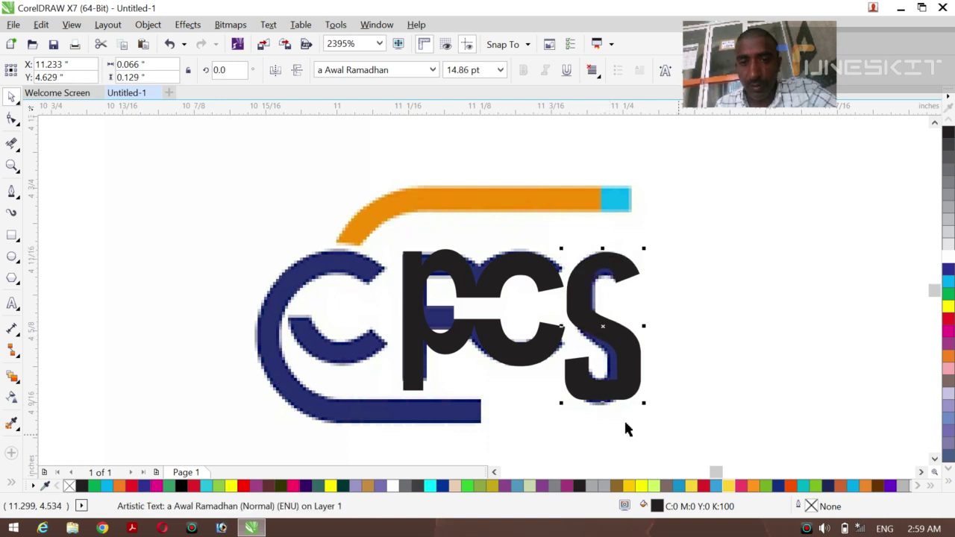
{"action": "left_click", "coordinate": [678, 407]}
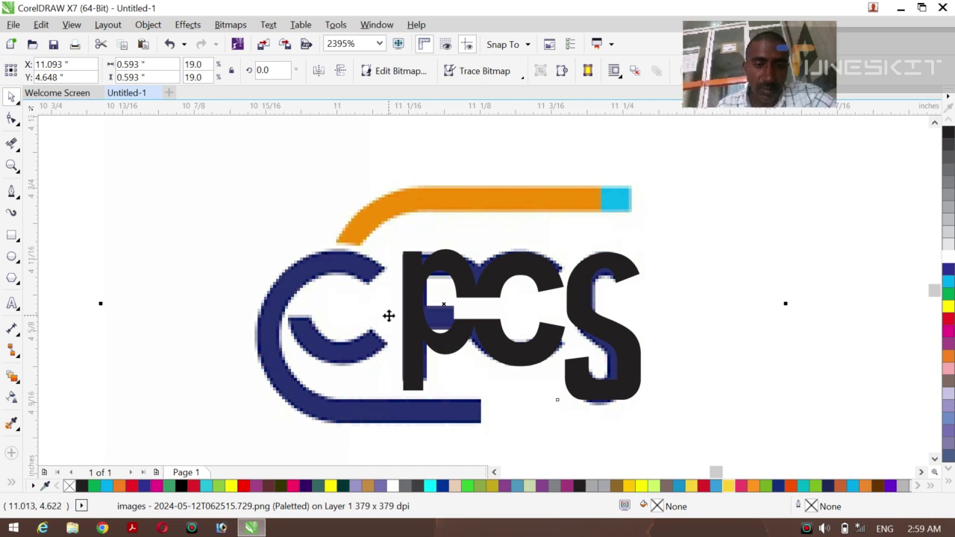
Trace the orange bar's upper edge with the Pen tool, as an outer curve and a straight line about 0.185 inches long
{"action": "left_click", "coordinate": [11, 192]}
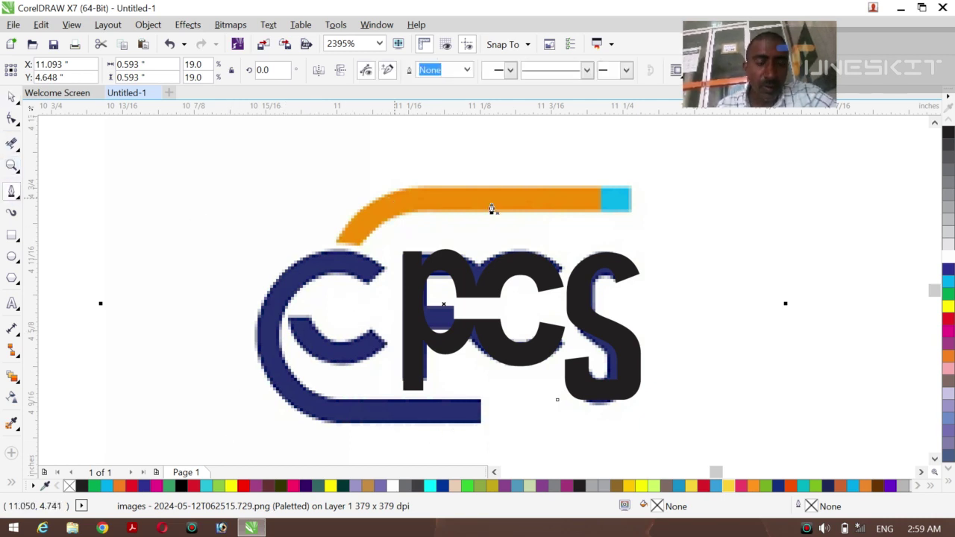
{"action": "left_click", "coordinate": [336, 246]}
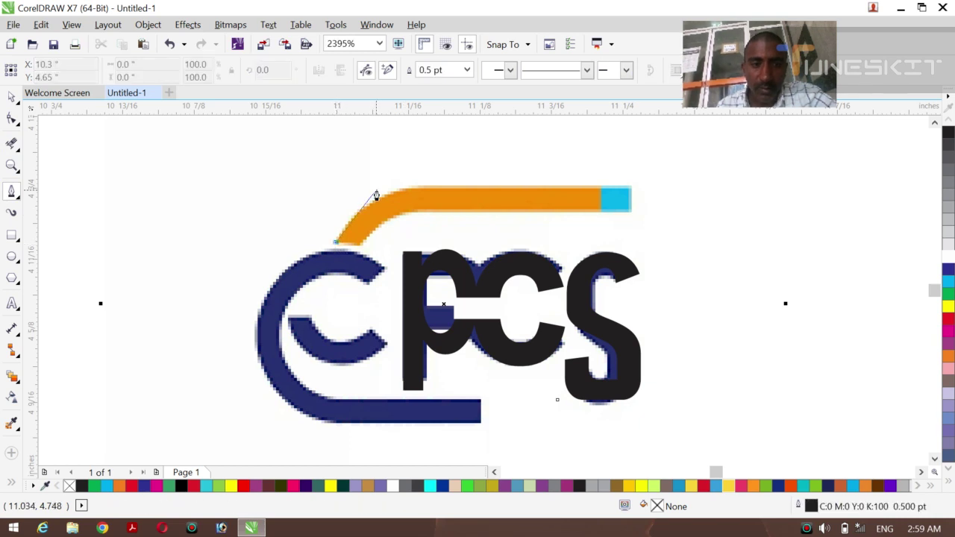
{"action": "left_click_drag", "start_coordinate": [402, 192], "coordinate": [482, 184]}
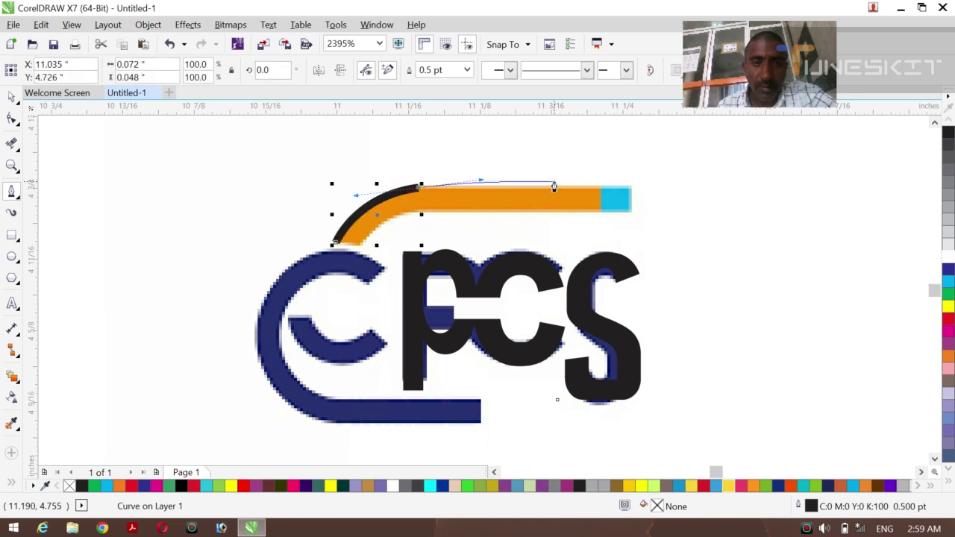
{"action": "left_click", "coordinate": [630, 192]}
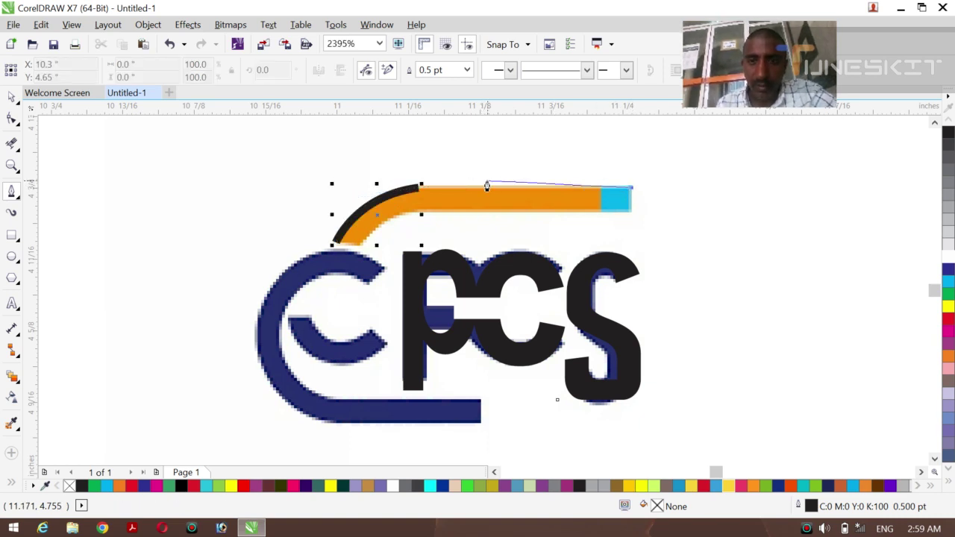
{"action": "left_click", "coordinate": [422, 190]}
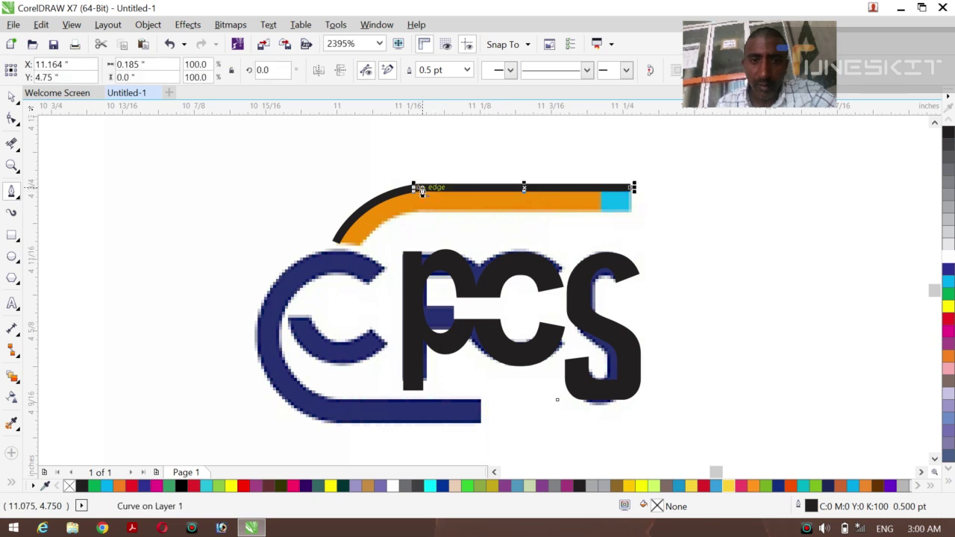
Trace the orange bar's slanted lower end and its inner curve as one path about 0.073 by 0.029 inches
{"action": "left_click", "coordinate": [336, 245]}
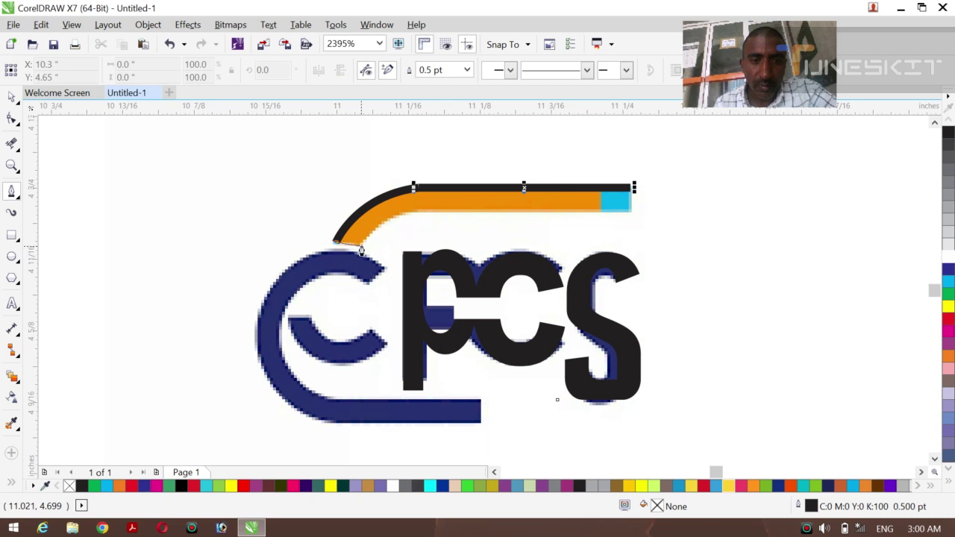
{"action": "left_click", "coordinate": [360, 247]}
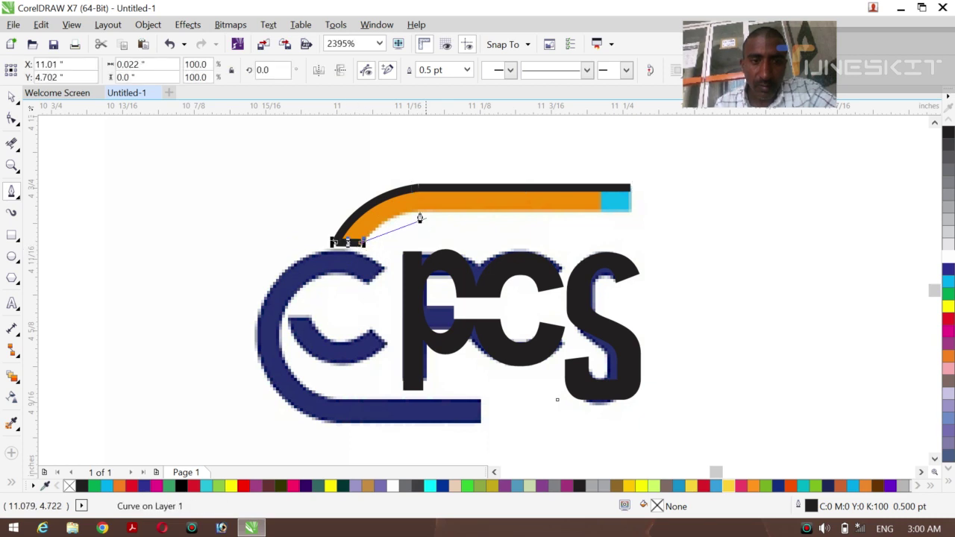
{"action": "left_click_drag", "start_coordinate": [420, 216], "coordinate": [450, 215]}
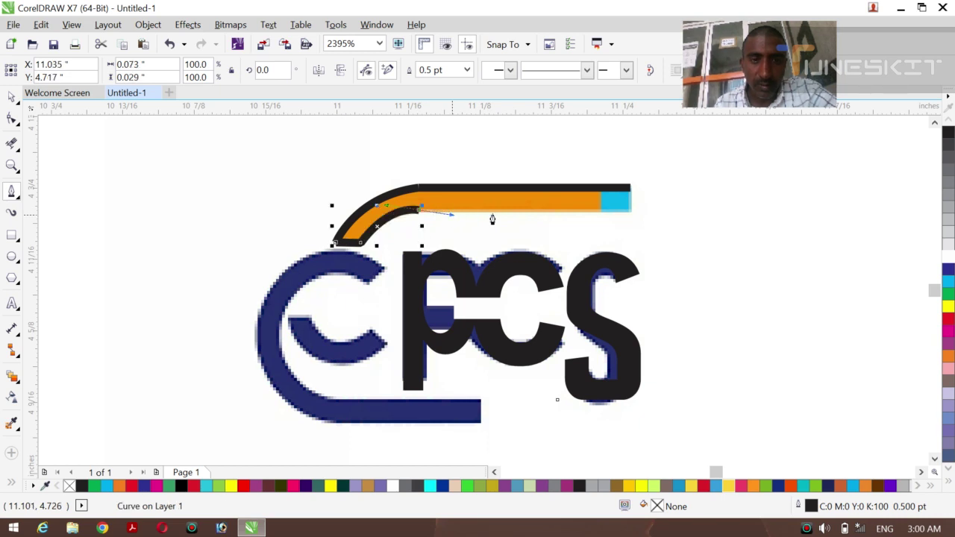
Try to extend the inner curve along the lower edge to the bar's cyan end, and undo that segment
{"action": "left_click", "coordinate": [632, 212]}
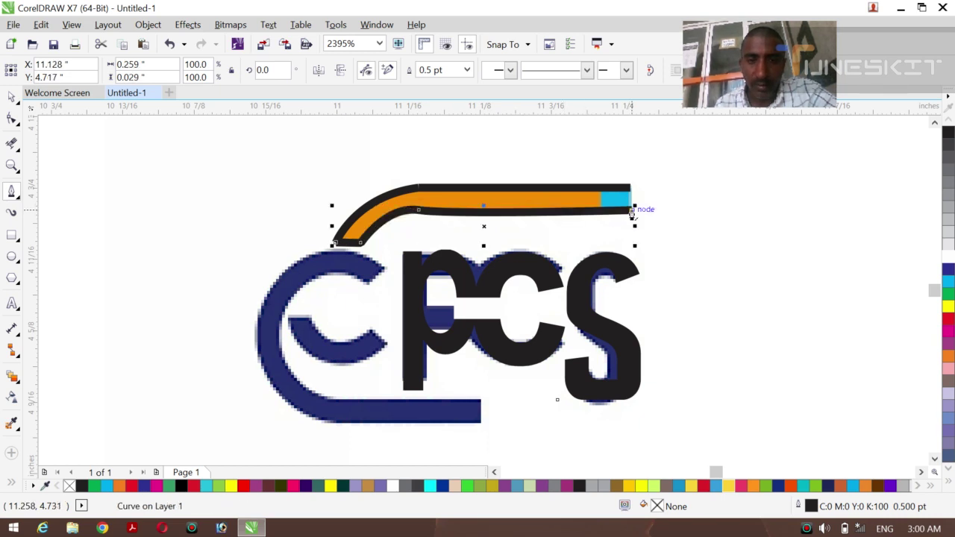
{"action": "key", "text": "Escape"}
{"action": "left_click", "coordinate": [273, 249]}
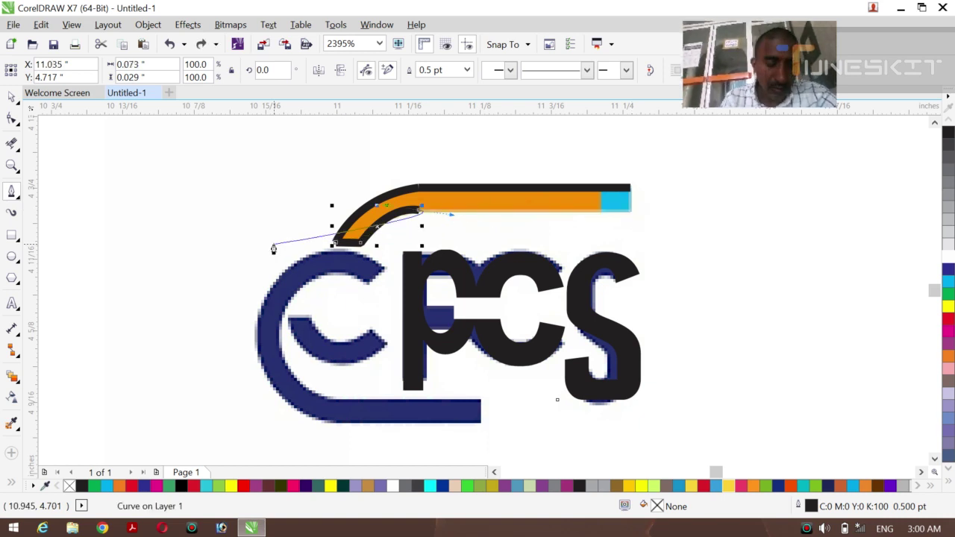
Trace the bar's cyan end and straight lower edge back to the inner curve, about 0.185 by 0.021 inches
{"action": "left_click", "coordinate": [630, 187]}
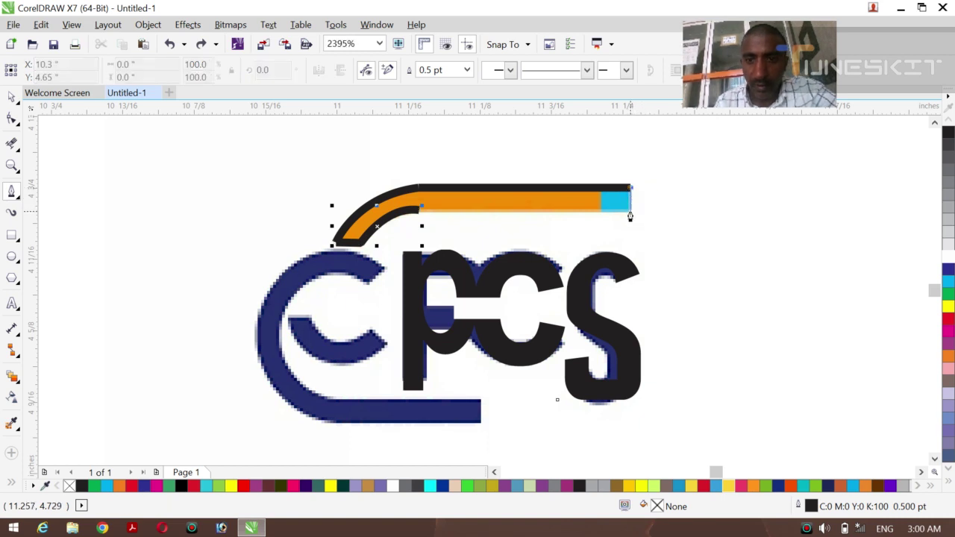
{"action": "double_click", "coordinate": [631, 216]}
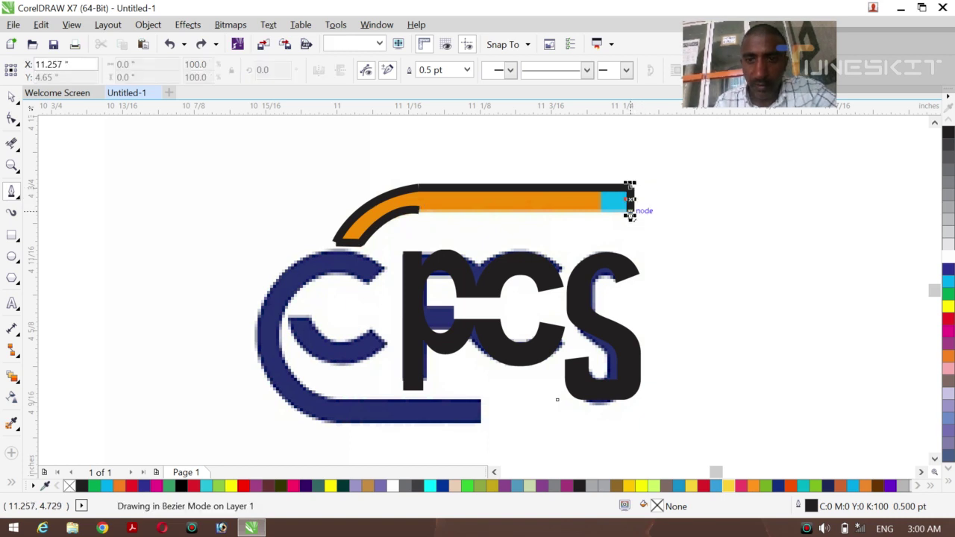
{"action": "left_click", "coordinate": [420, 216]}
{"action": "left_click", "coordinate": [419, 216]}
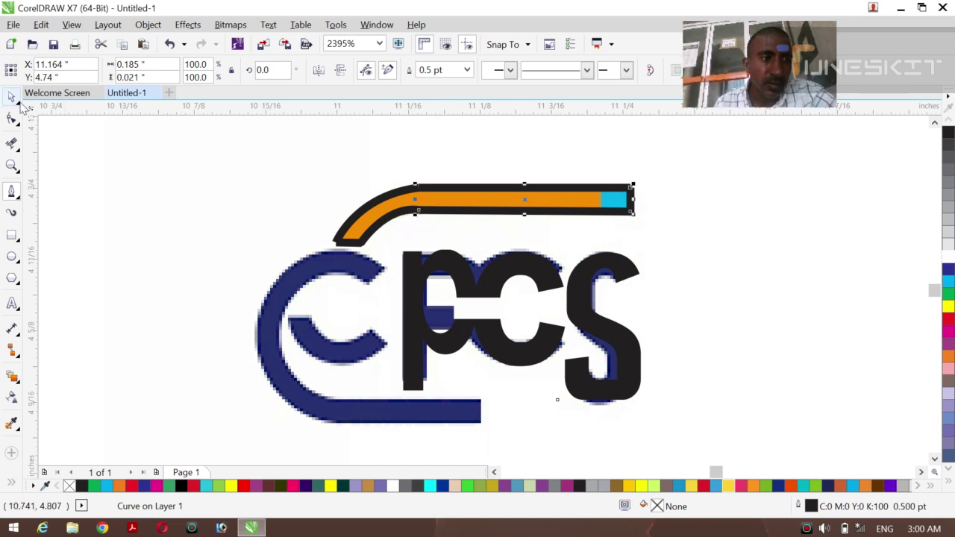
Select the four curves around the orange bar, set their outline width to Hairline and weld them into one curve
{"action": "left_click", "coordinate": [115, 228]}
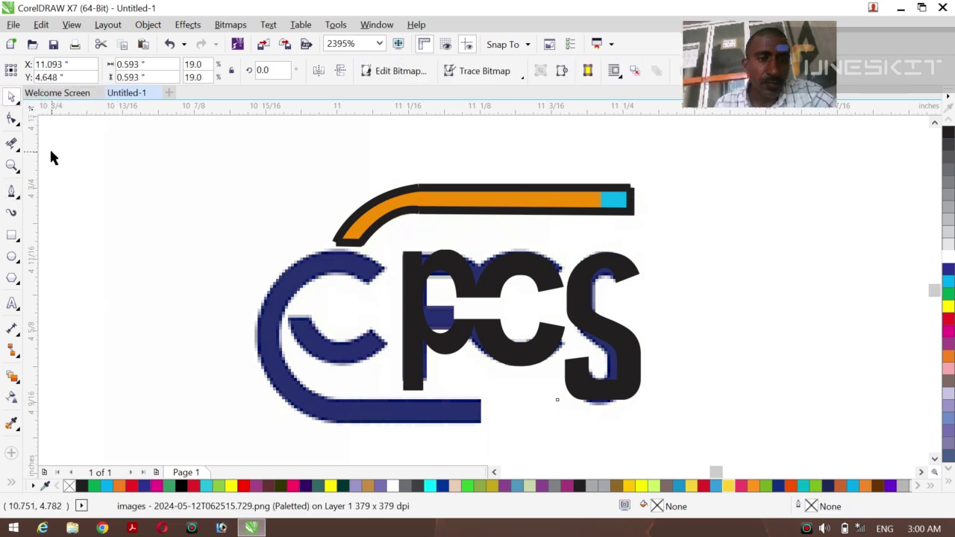
{"action": "mouse_move", "coordinate": [50, 151]}
{"action": "left_mouse_down"}
{"action": "mouse_move", "coordinate": [599, 218]}
{"action": "mouse_move", "coordinate": [655, 254]}
{"action": "left_mouse_up"}
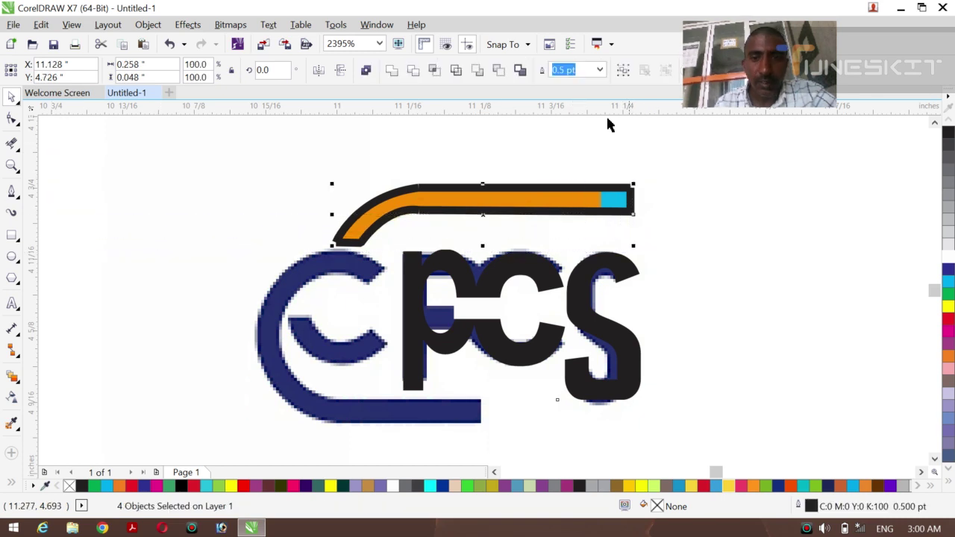
{"action": "left_click", "coordinate": [599, 71]}
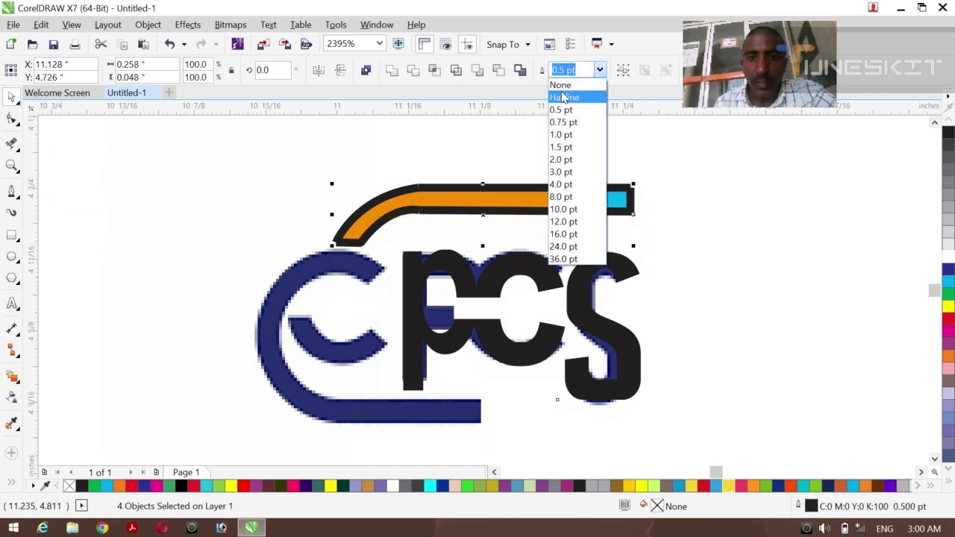
{"action": "left_click", "coordinate": [565, 94]}
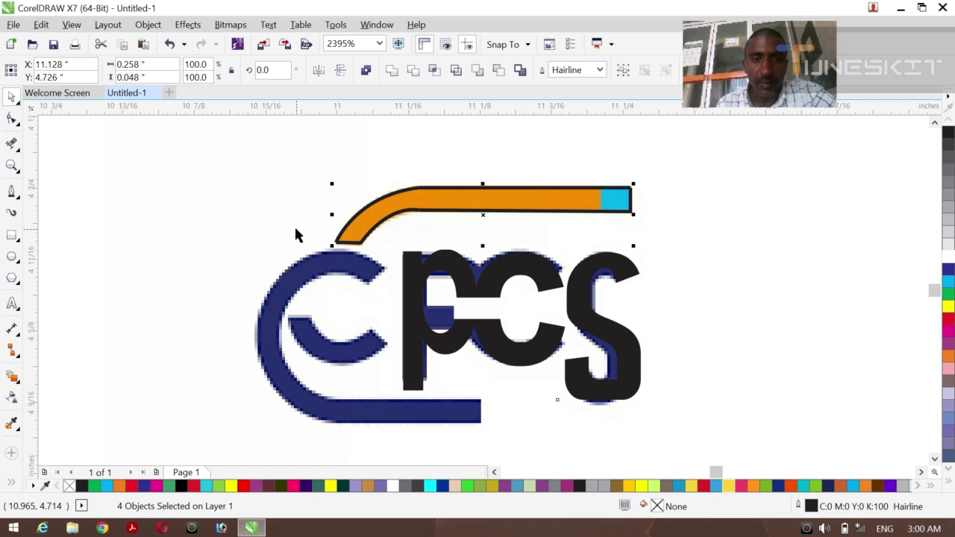
{"action": "left_click", "coordinate": [392, 72]}
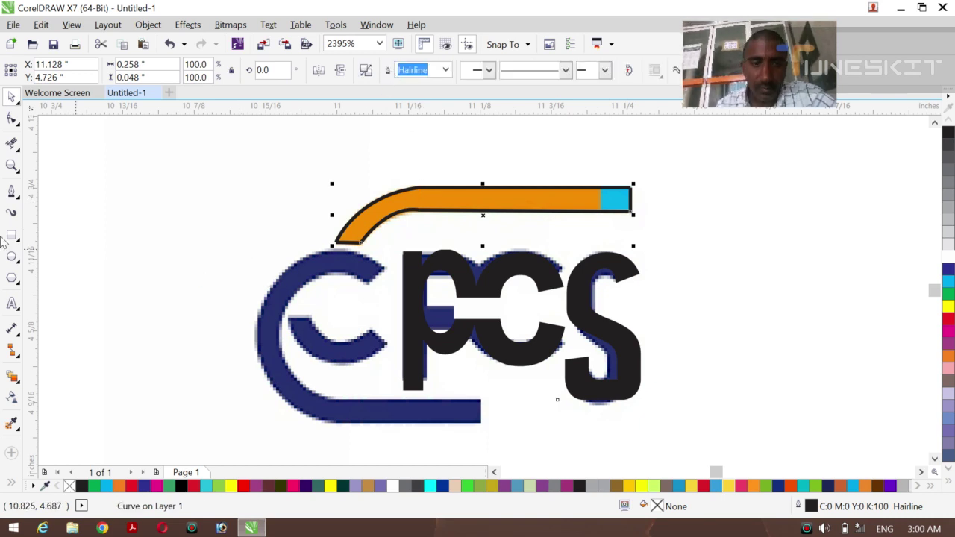
Trace the inner edge of the large first C's upper arc with the Pen tool, about 0.072 by 0.029 inches
{"action": "left_click", "coordinate": [11, 192]}
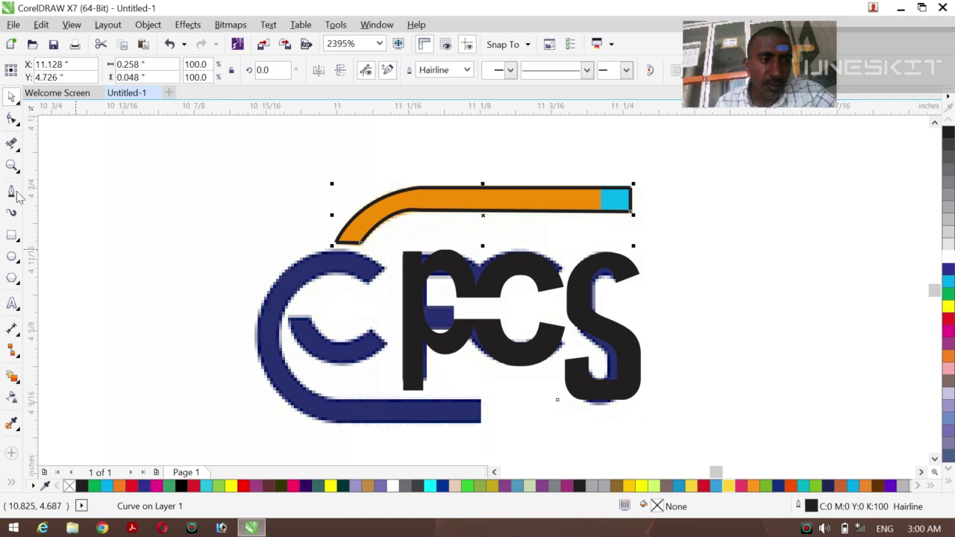
{"action": "left_click", "coordinate": [367, 284]}
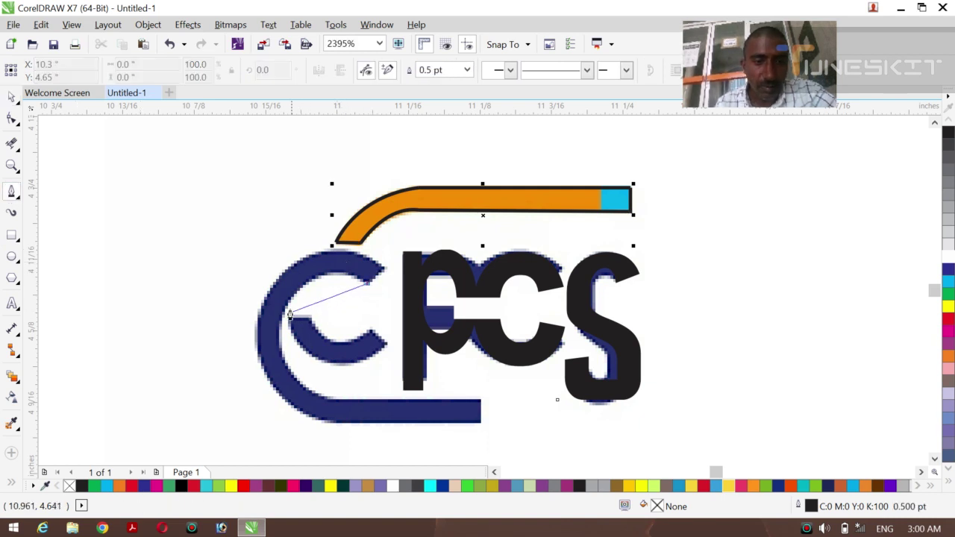
{"action": "left_click_drag", "start_coordinate": [285, 308], "coordinate": [249, 366]}
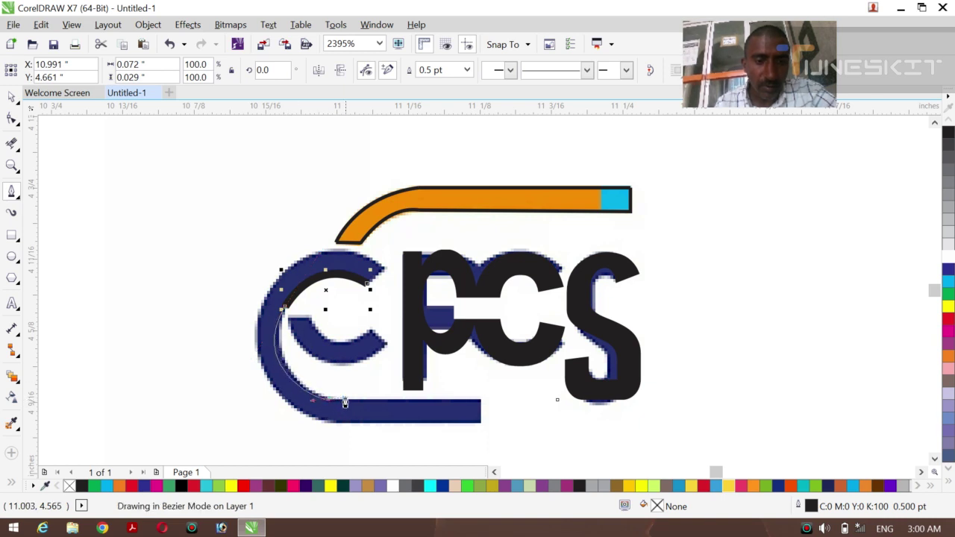
Try to continue the large C's inner edge down to its lower bar, and undo the segment
{"action": "left_click_drag", "start_coordinate": [321, 407], "coordinate": [338, 382]}
{"action": "key", "text": "ctrl+z"}
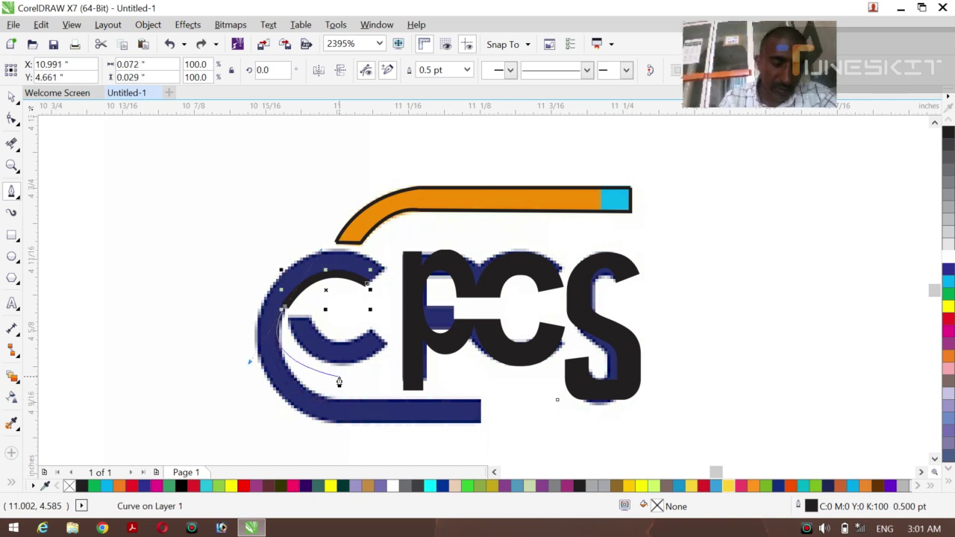
{"action": "key", "text": "Escape"}
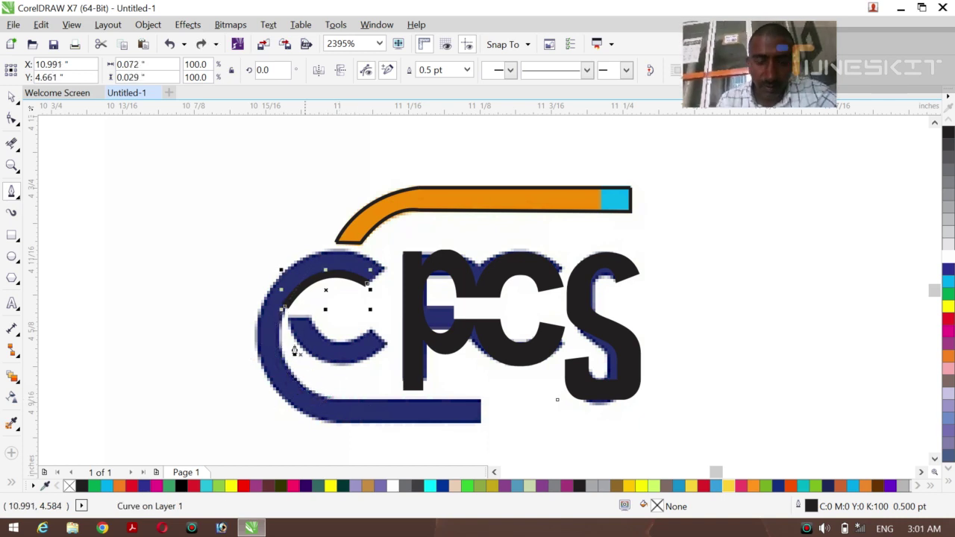
{"action": "left_click", "coordinate": [285, 309]}
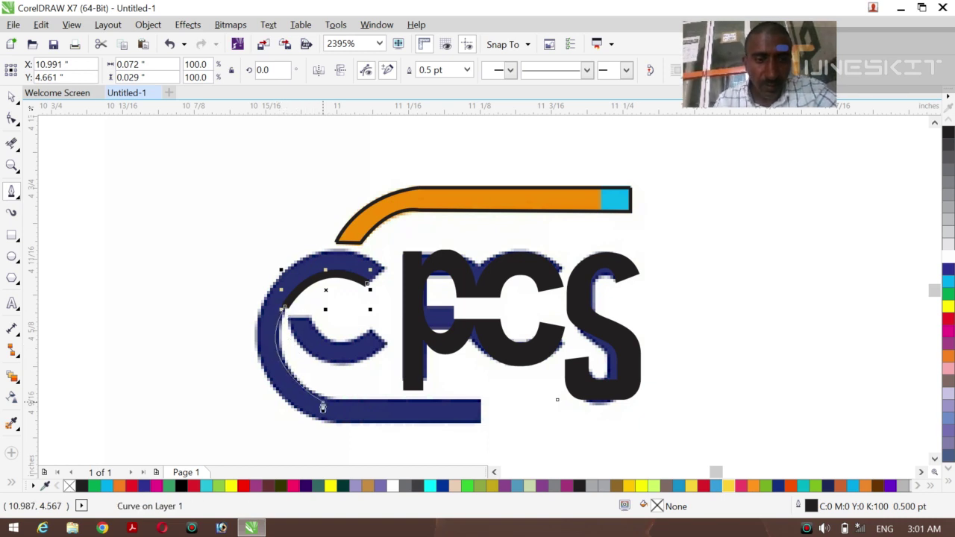
Trace the upper edge of the large C's lower bar and curve it up to the arc's end, about 0.175 by 0.083 inches overall
{"action": "left_click", "coordinate": [479, 404]}
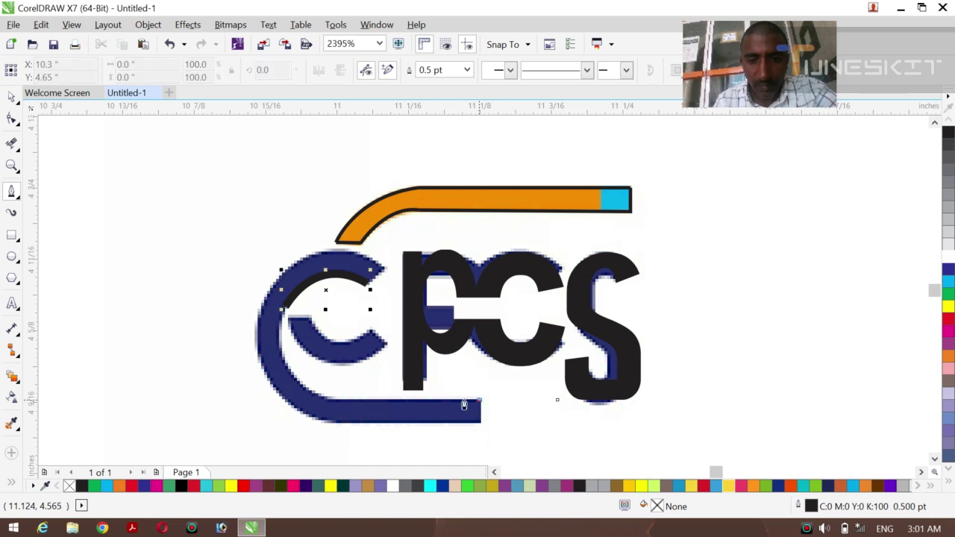
{"action": "left_click", "coordinate": [327, 401]}
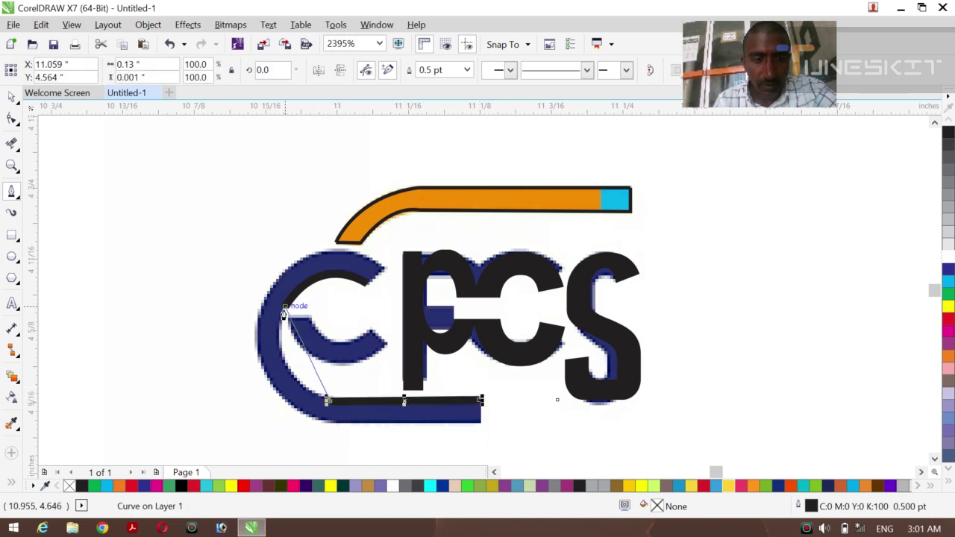
{"action": "left_click_drag", "start_coordinate": [283, 310], "coordinate": [312, 243]}
{"action": "left_click_drag", "start_coordinate": [312, 245], "coordinate": [312, 244]}
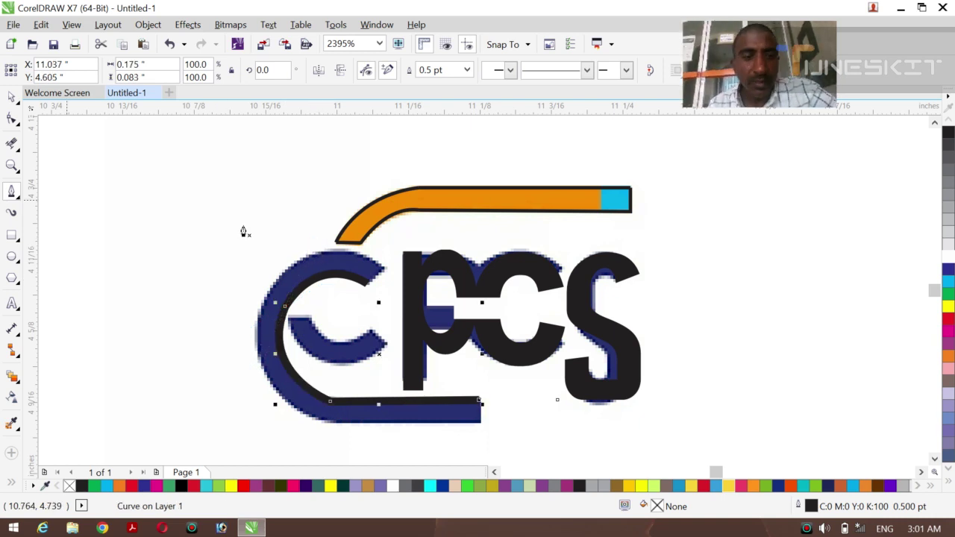
Trace the large C's arc end and outer edge around to its lower bar and close the bar's end, about 0.197 by 0.149 inches
{"action": "left_click", "coordinate": [367, 290]}
{"action": "mouse_move", "coordinate": [367, 290]}
{"action": "left_mouse_down"}
{"action": "mouse_move", "coordinate": [388, 282]}
{"action": "mouse_move", "coordinate": [377, 267]}
{"action": "left_mouse_up"}
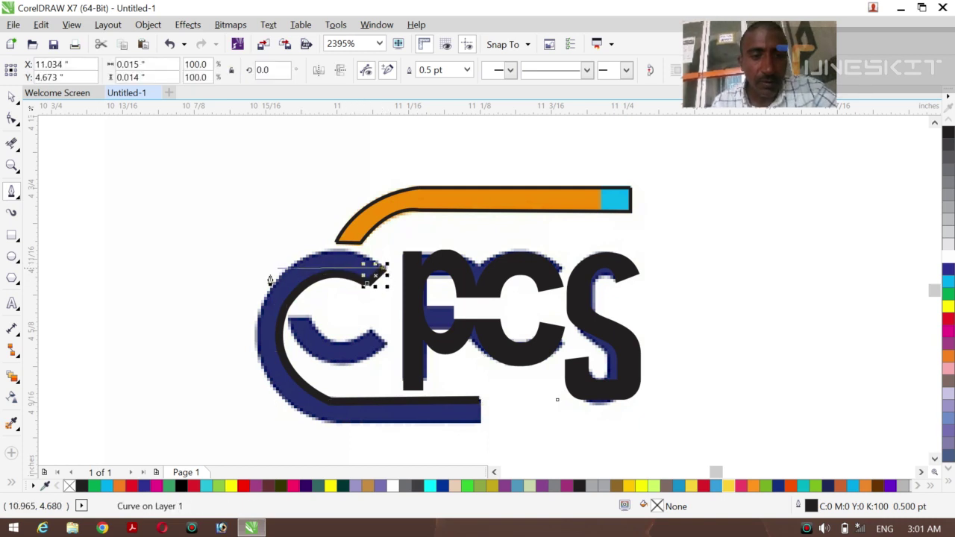
{"action": "left_click", "coordinate": [273, 291]}
{"action": "left_click_drag", "start_coordinate": [273, 291], "coordinate": [225, 348]}
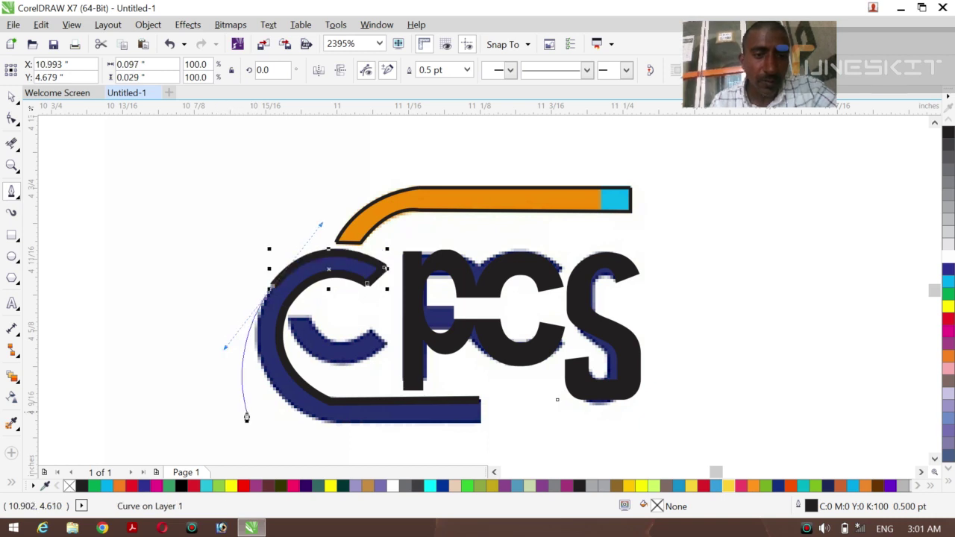
{"action": "left_click", "coordinate": [287, 409]}
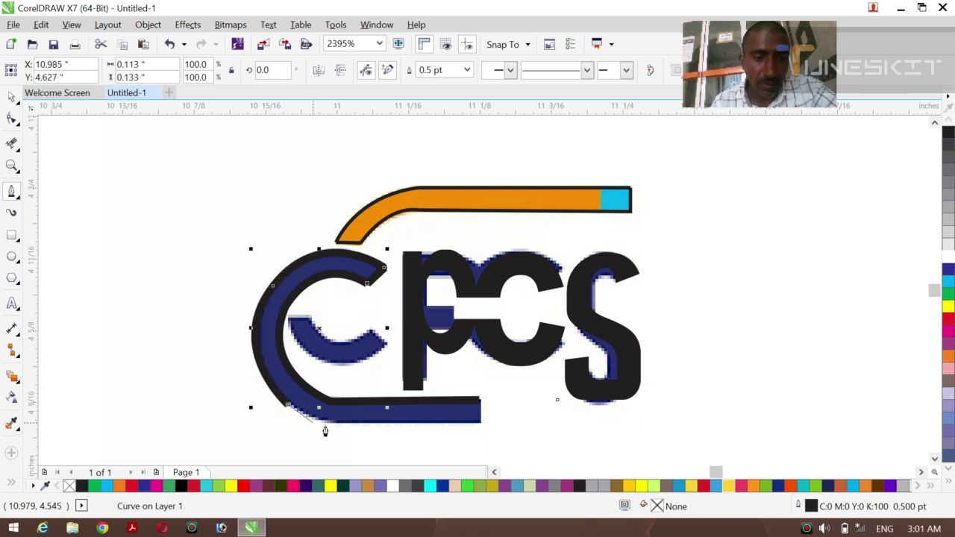
{"action": "left_click_drag", "start_coordinate": [335, 425], "coordinate": [358, 425]}
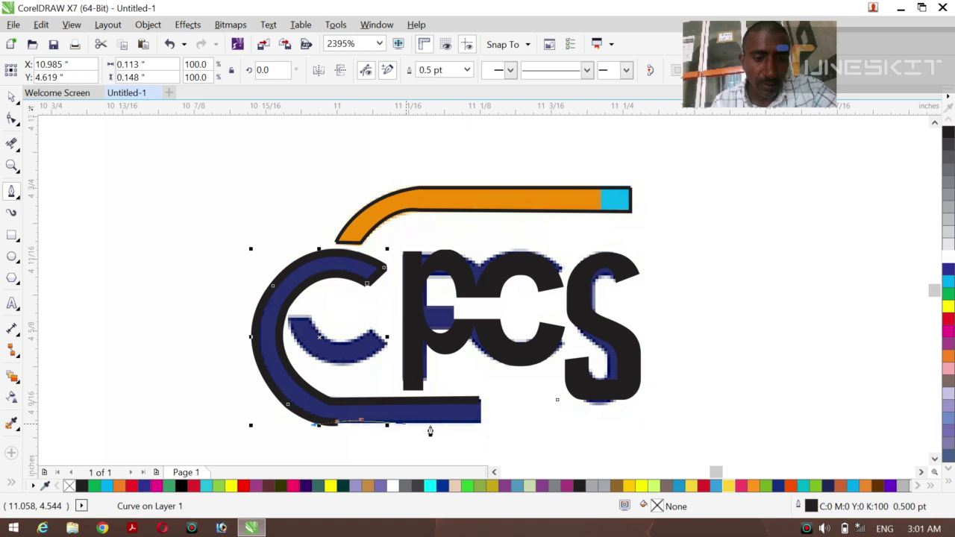
{"action": "left_click", "coordinate": [479, 425]}
{"action": "left_click", "coordinate": [479, 401]}
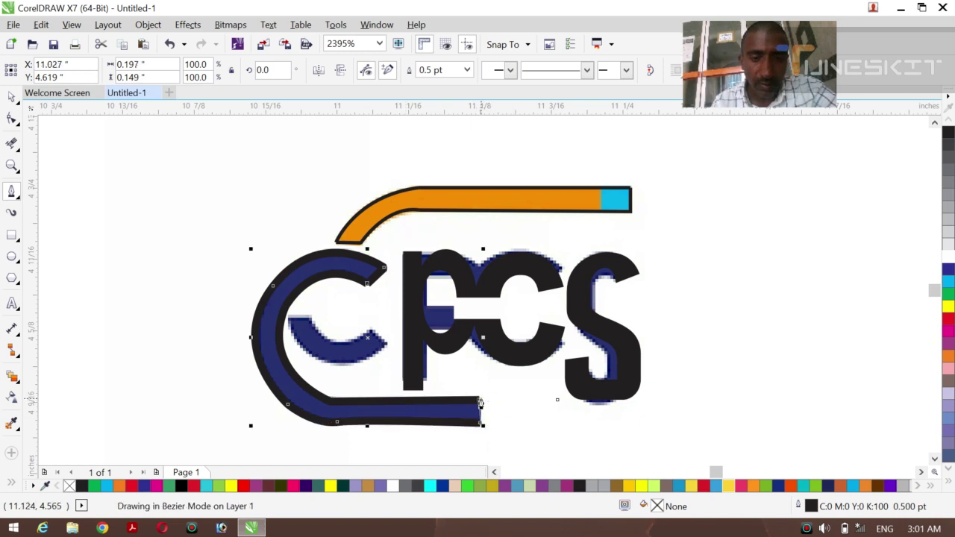
Trace the small lower arc inside the C, about 0.084 by 0.04 inches, and cross its open end with a diagonal line about 0.039 by 0.042 inches
{"action": "left_click", "coordinate": [308, 322]}
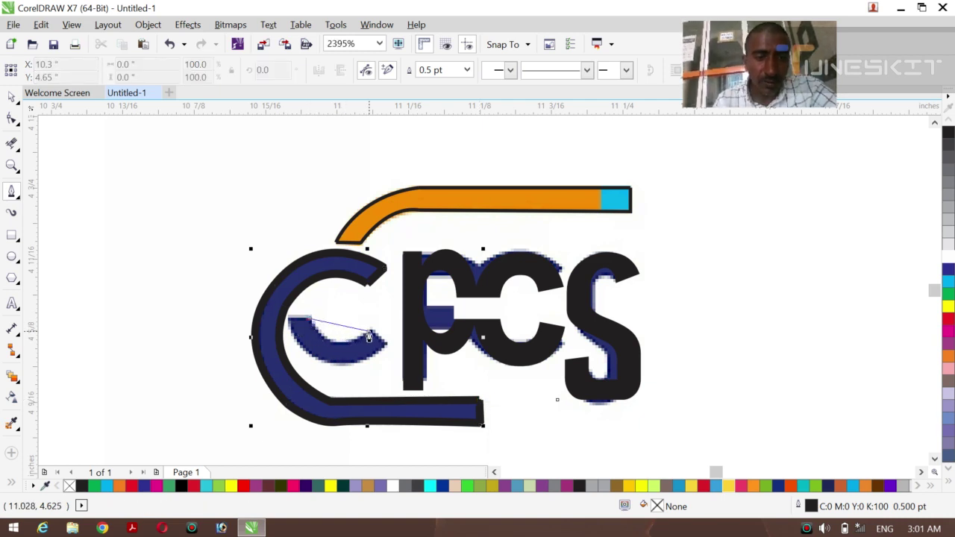
{"action": "mouse_move", "coordinate": [368, 335]}
{"action": "left_mouse_down"}
{"action": "mouse_move", "coordinate": [407, 322]}
{"action": "mouse_move", "coordinate": [418, 312]}
{"action": "mouse_move", "coordinate": [409, 306]}
{"action": "left_mouse_up"}
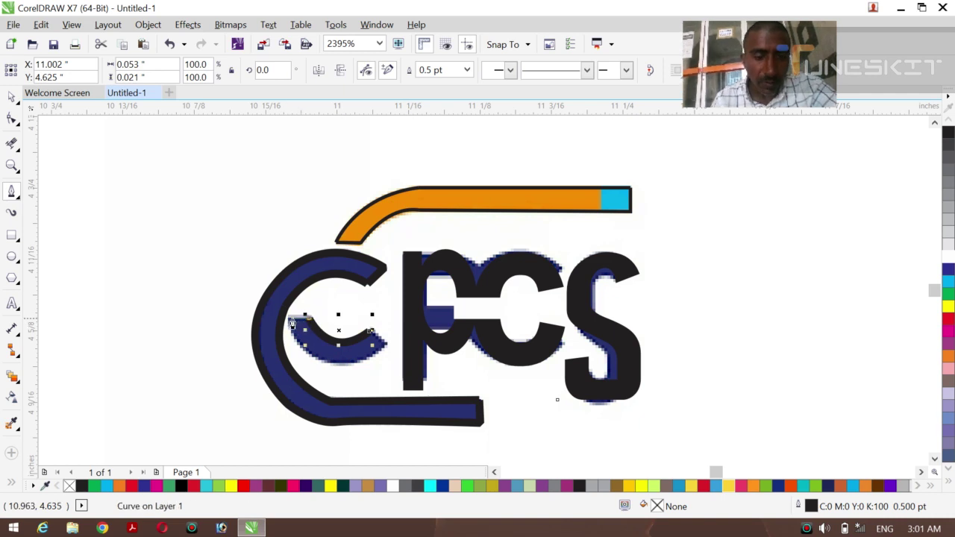
{"action": "left_click", "coordinate": [289, 317]}
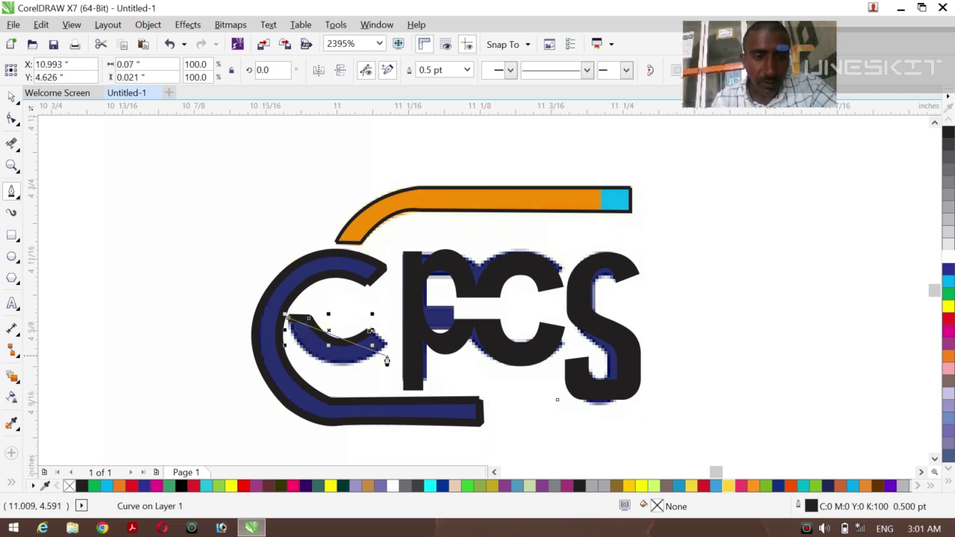
{"action": "left_click_drag", "start_coordinate": [384, 351], "coordinate": [461, 298]}
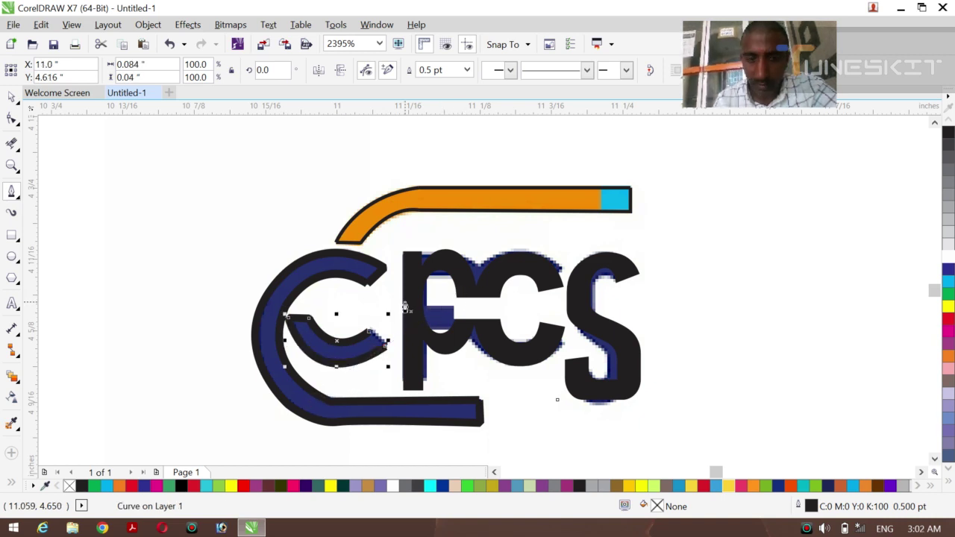
{"action": "mouse_move", "coordinate": [373, 333]}
{"action": "left_mouse_down"}
{"action": "mouse_move", "coordinate": [409, 301]}
{"action": "mouse_move", "coordinate": [395, 350]}
{"action": "mouse_move", "coordinate": [409, 369]}
{"action": "left_mouse_up"}
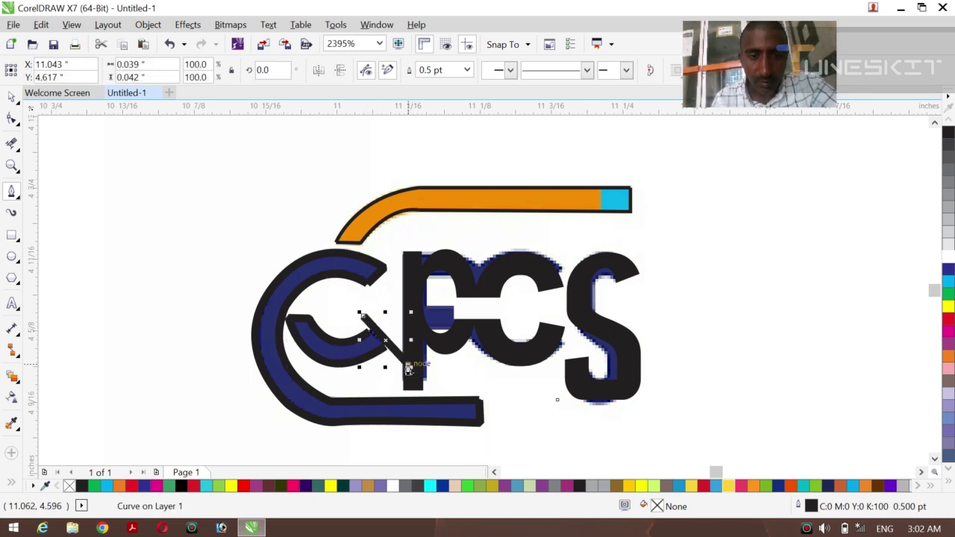
{"action": "key", "text": "Left"}
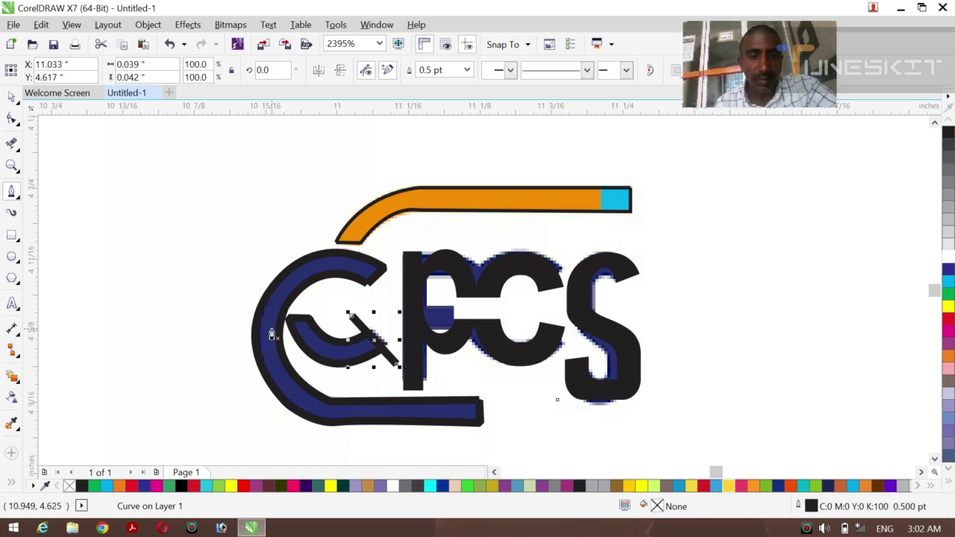
Select all the traced CPCS logo objects and set their outline width to Hairline
{"action": "key", "text": "z"}
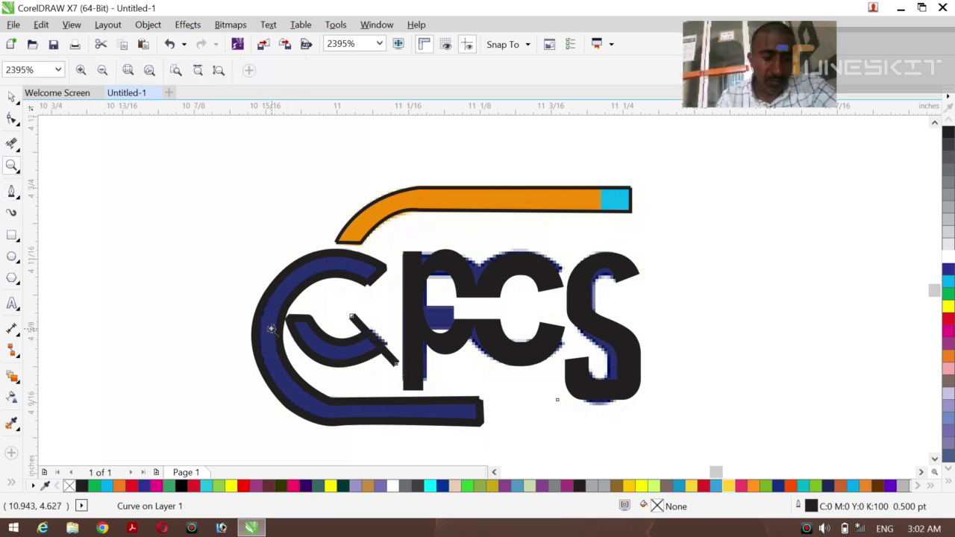
{"action": "left_click", "coordinate": [102, 70]}
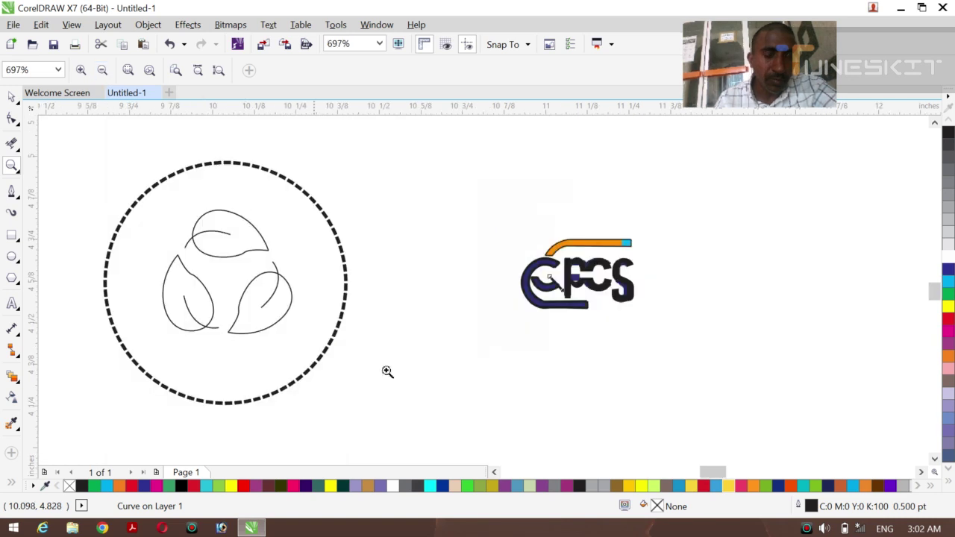
{"action": "left_click", "coordinate": [12, 97]}
{"action": "left_click", "coordinate": [445, 179]}
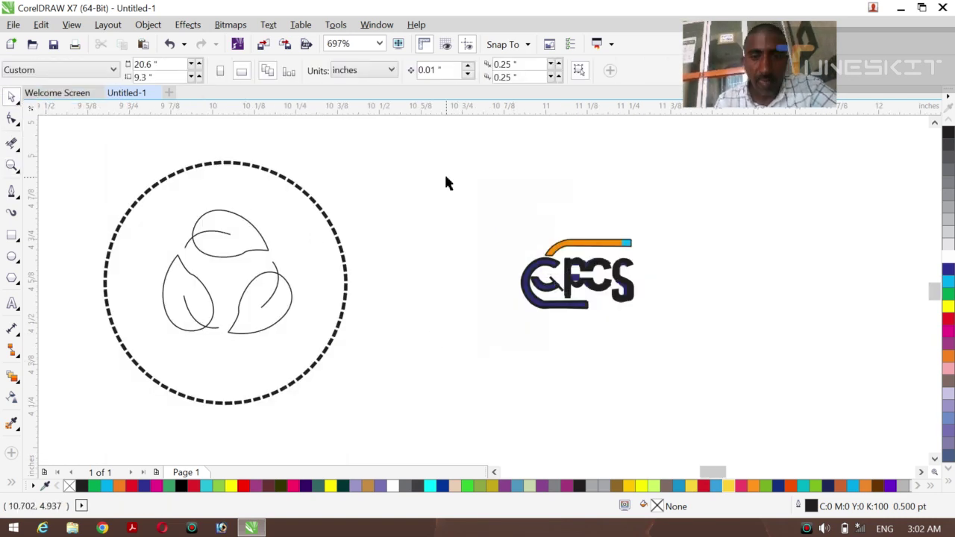
{"action": "left_click_drag", "start_coordinate": [415, 175], "coordinate": [721, 358]}
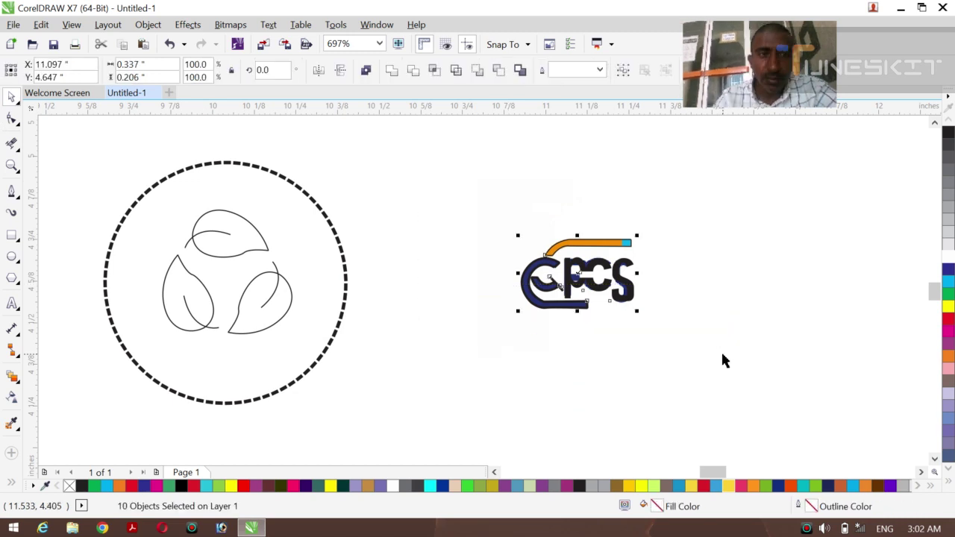
{"action": "left_click", "coordinate": [599, 69]}
{"action": "left_click", "coordinate": [570, 98]}
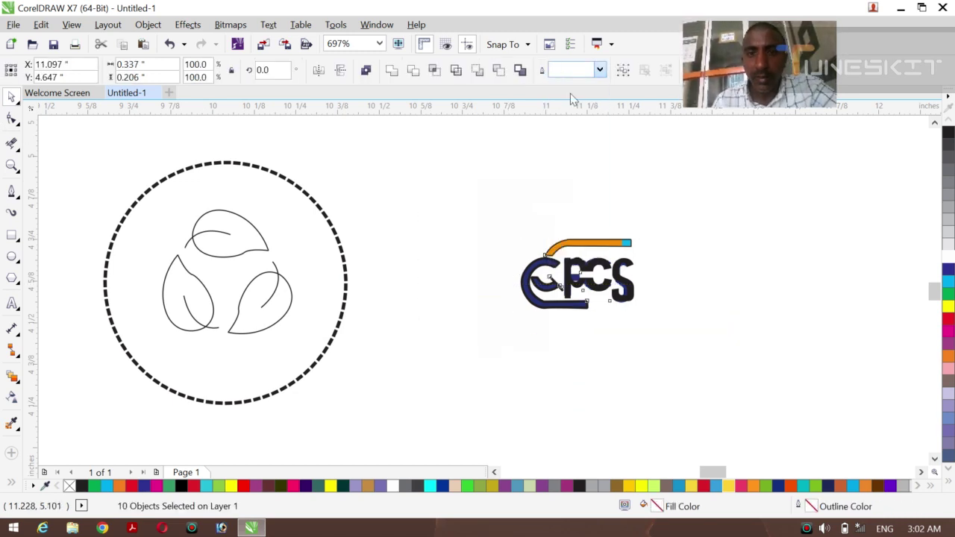
Move the reference image clear of the traced logo, and enlarge the logo to about 0.716 by 0.437 inches in the freed space
{"action": "left_click", "coordinate": [605, 339]}
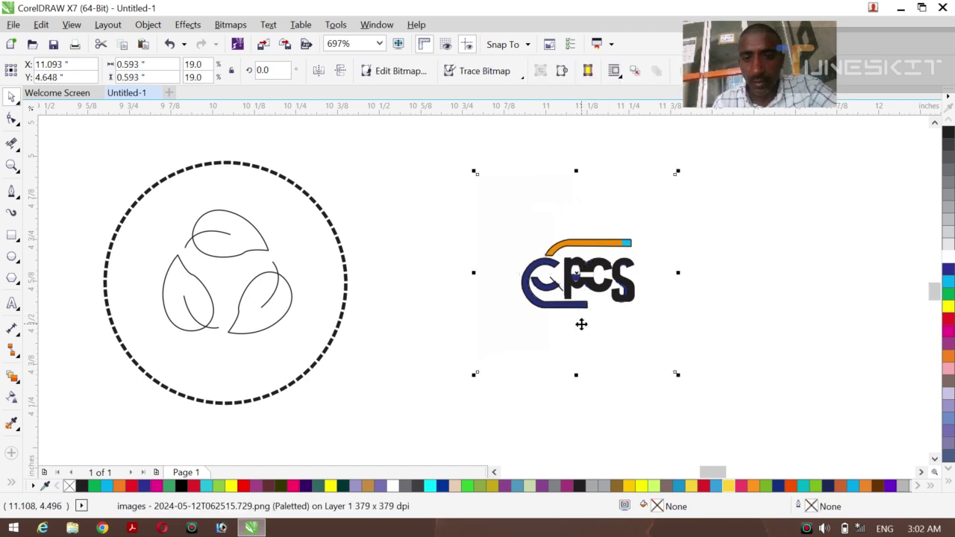
{"action": "left_click_drag", "start_coordinate": [580, 324], "coordinate": [878, 291]}
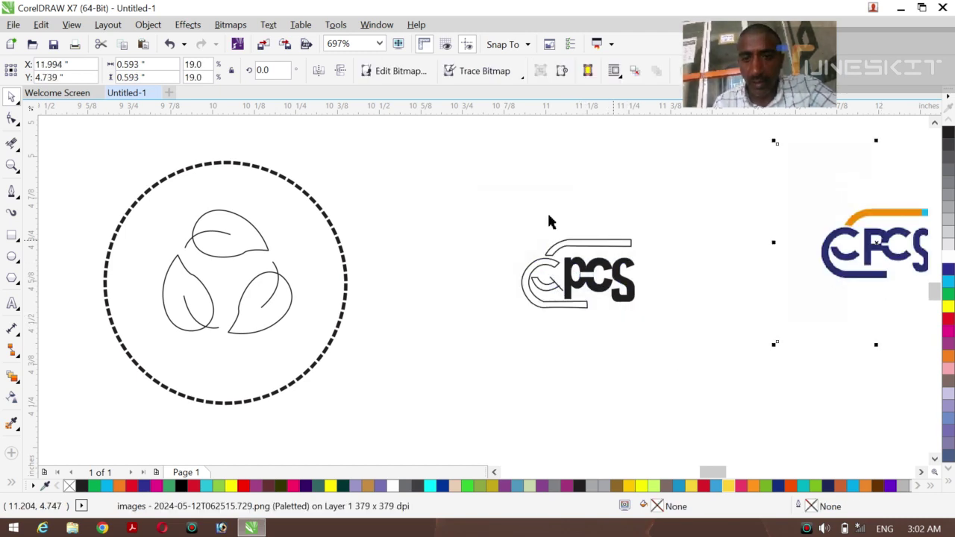
{"action": "left_click_drag", "start_coordinate": [510, 208], "coordinate": [662, 338]}
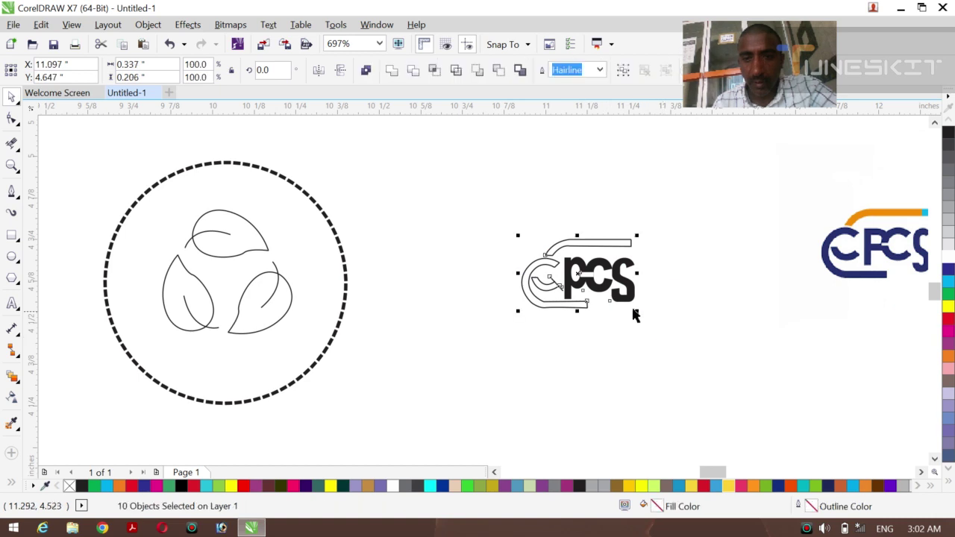
{"action": "left_click_drag", "start_coordinate": [639, 308], "coordinate": [763, 387]}
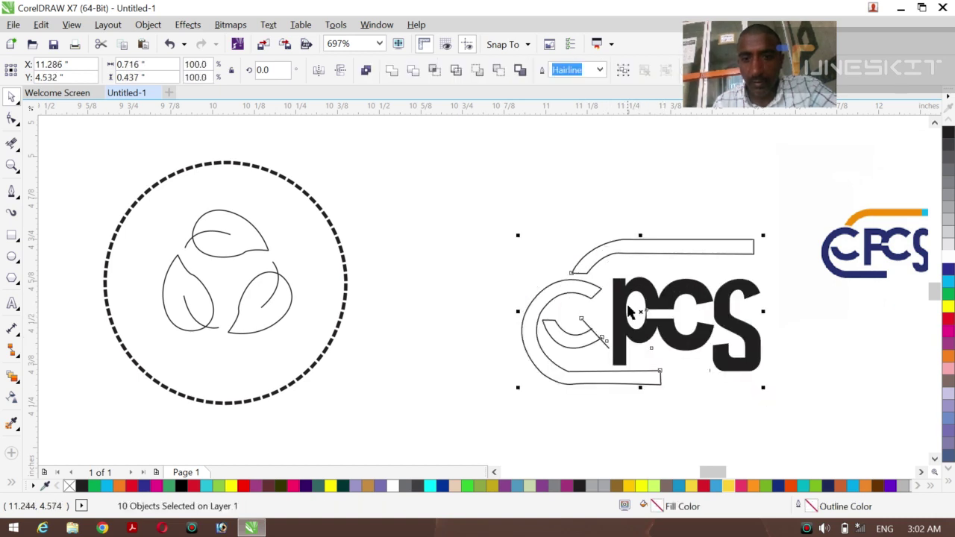
{"action": "left_click_drag", "start_coordinate": [640, 311], "coordinate": [536, 248]}
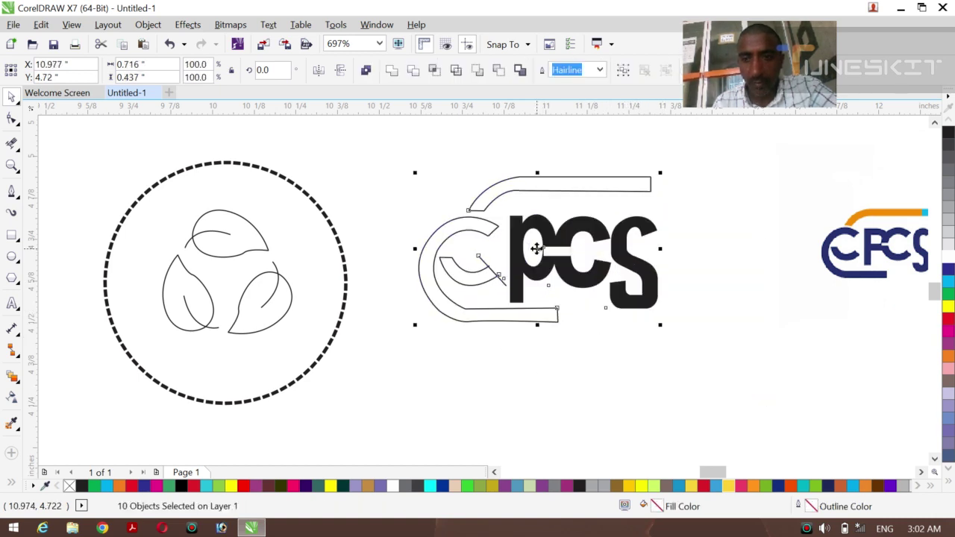
{"action": "left_click", "coordinate": [619, 390]}
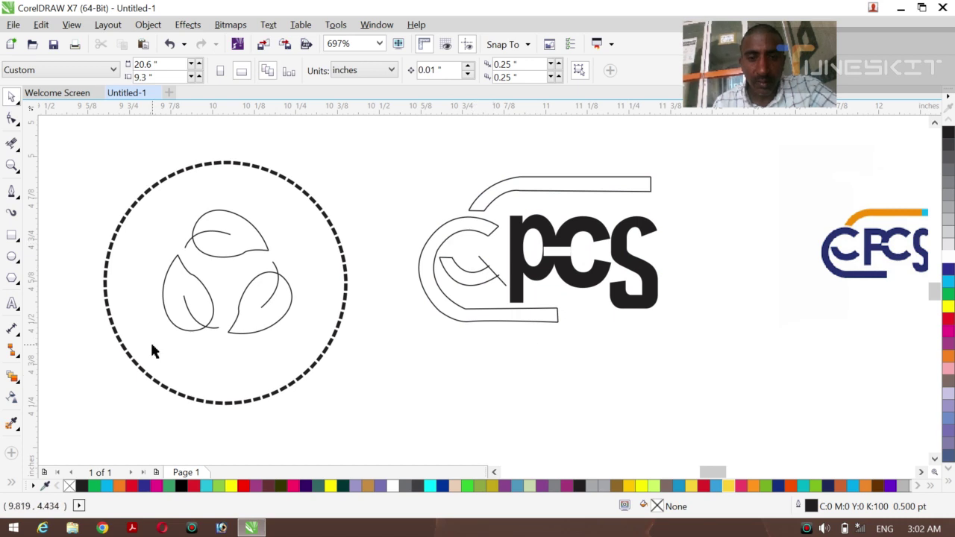
Smart Fill the large C, its inner arc, the upper bar and the letters p, c and s with #CC6633 and no outline
{"action": "left_click", "coordinate": [10, 484]}
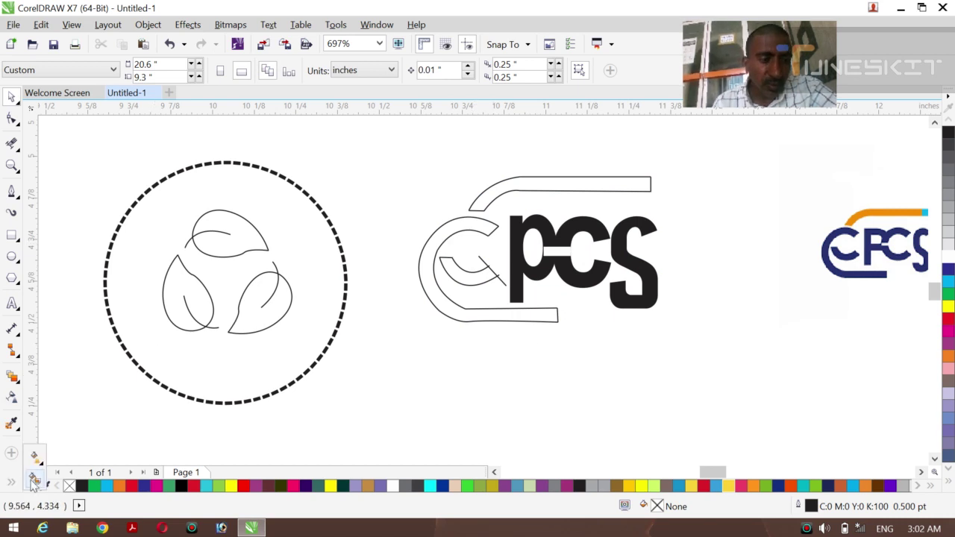
{"action": "left_click", "coordinate": [34, 480]}
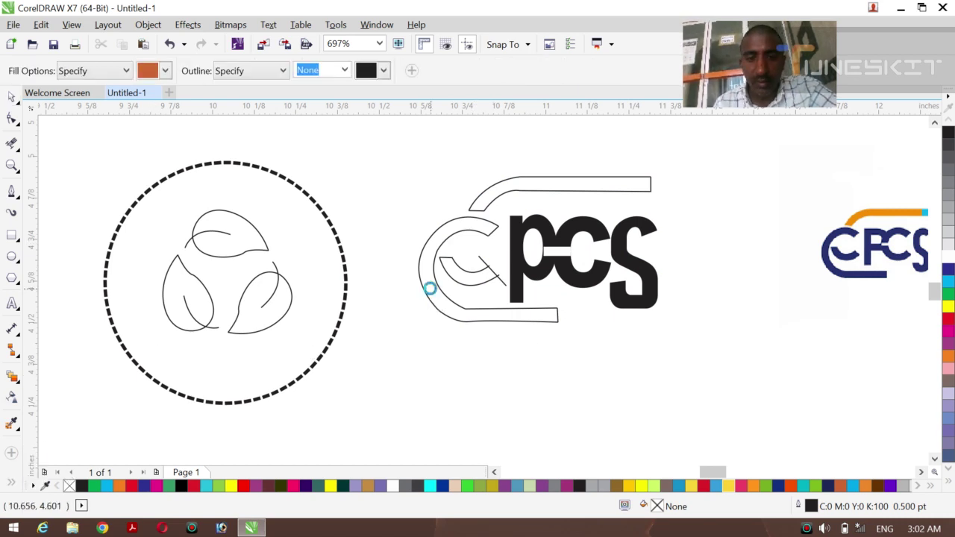
{"action": "left_click", "coordinate": [426, 284]}
{"action": "left_click", "coordinate": [468, 277]}
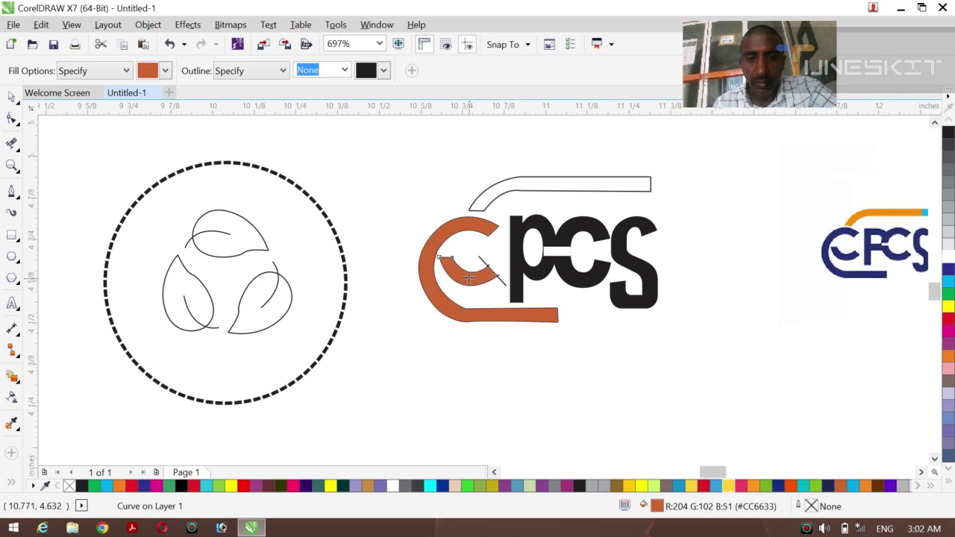
{"action": "left_click", "coordinate": [561, 183]}
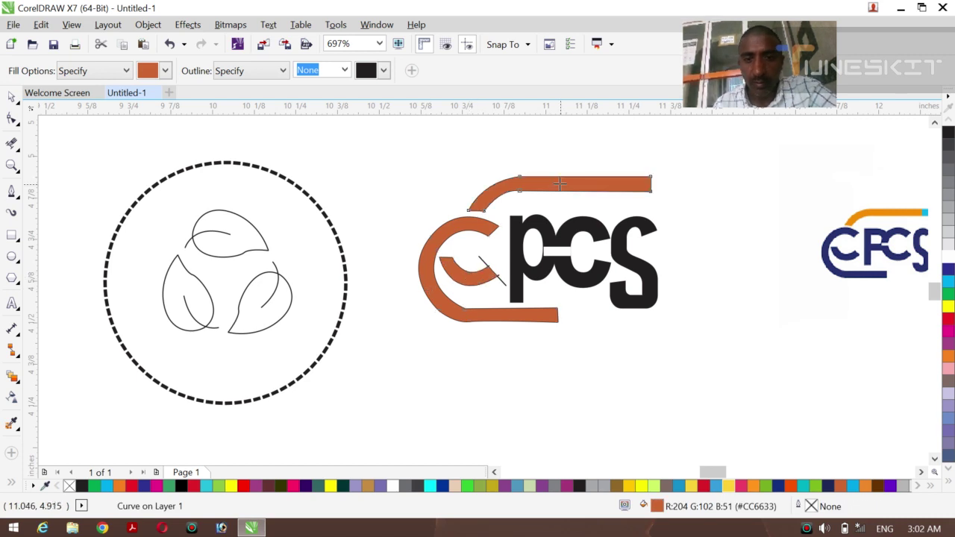
{"action": "left_click", "coordinate": [572, 228]}
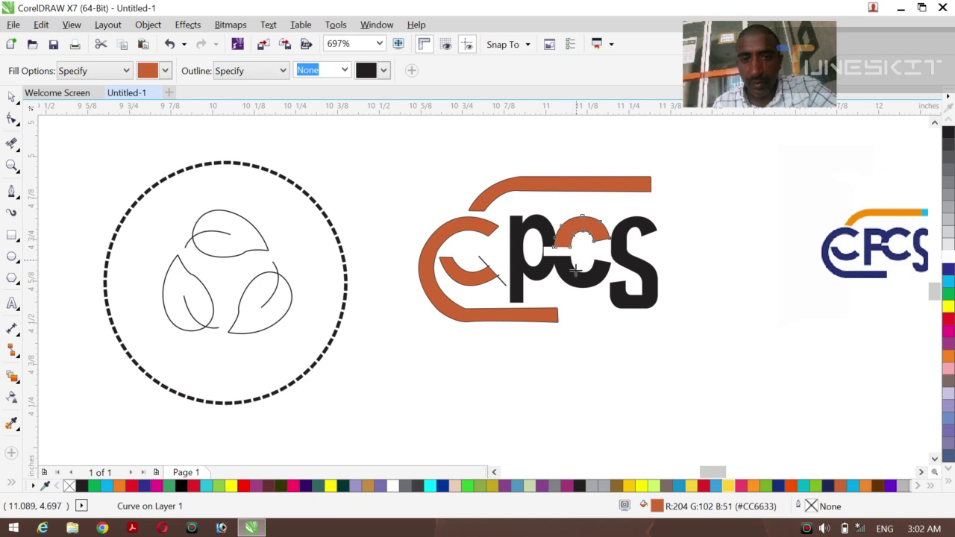
{"action": "left_click", "coordinate": [575, 273]}
{"action": "left_click", "coordinate": [536, 223]}
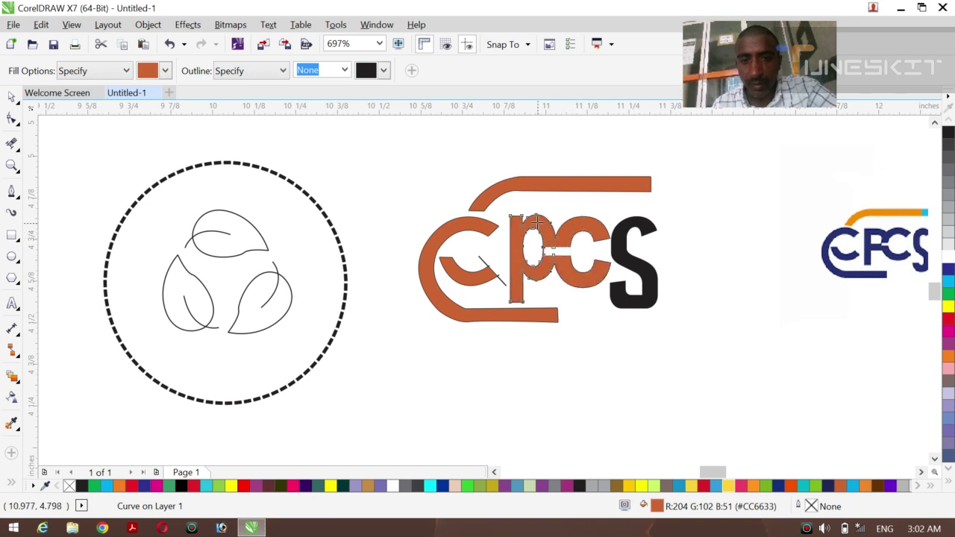
{"action": "left_click", "coordinate": [620, 258]}
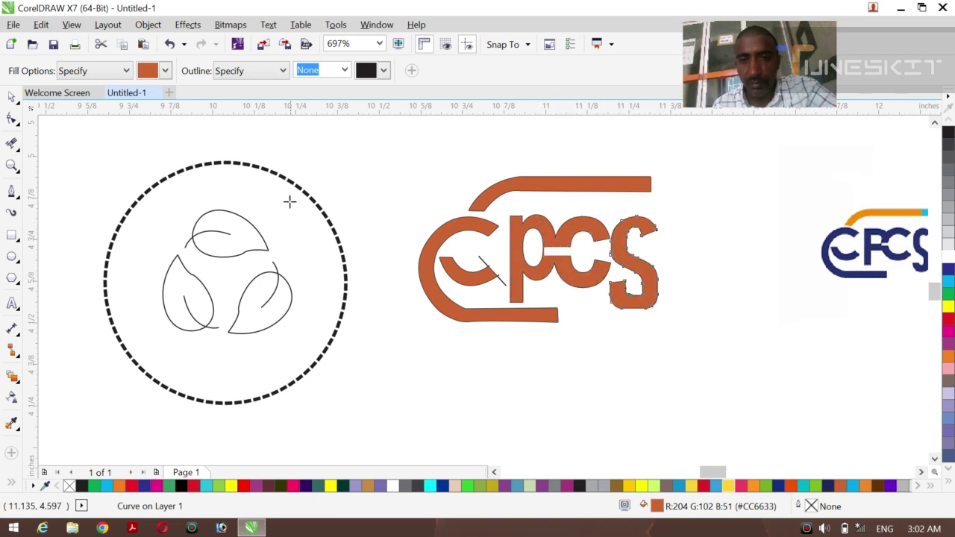
Stretch the white rectangle between the p and second c further into the p's bowl, to about 0.131 inches wide
{"action": "left_click", "coordinate": [19, 104]}
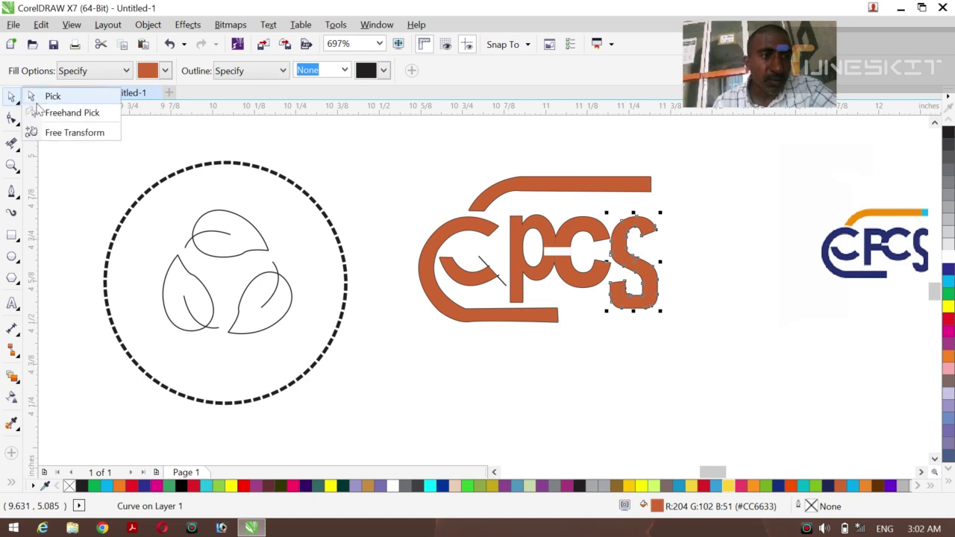
{"action": "left_click", "coordinate": [41, 94]}
{"action": "left_click", "coordinate": [558, 255]}
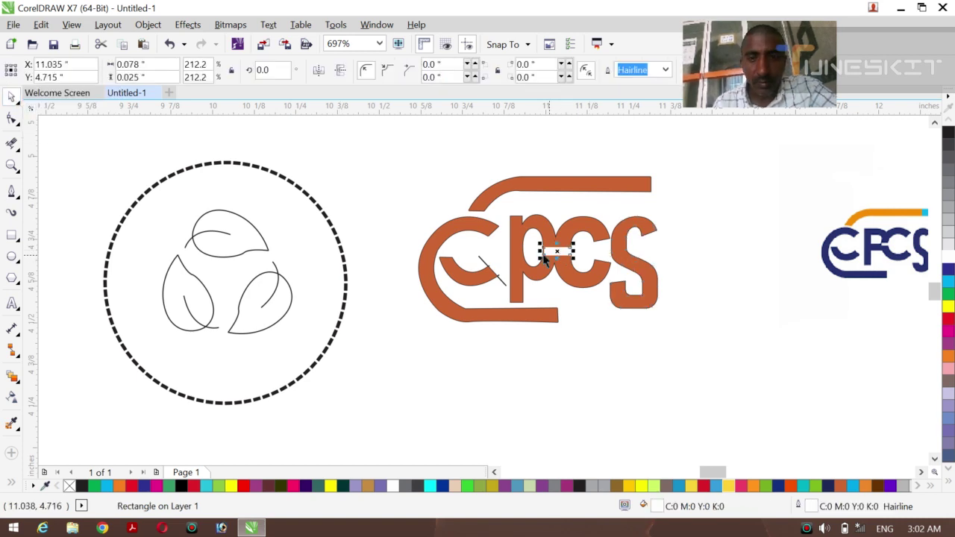
{"action": "left_click_drag", "start_coordinate": [537, 251], "coordinate": [520, 252]}
{"action": "left_click", "coordinate": [450, 208]}
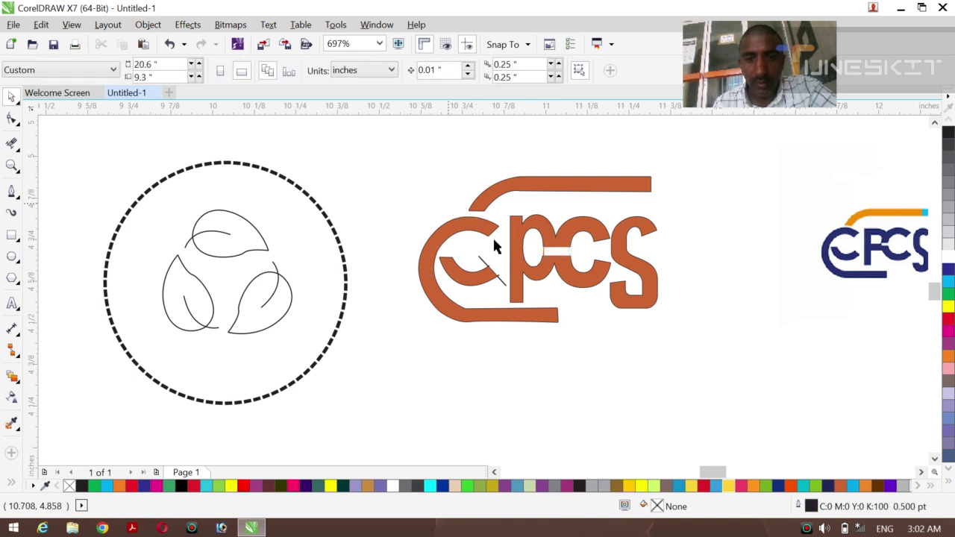
{"action": "left_click", "coordinate": [558, 258]}
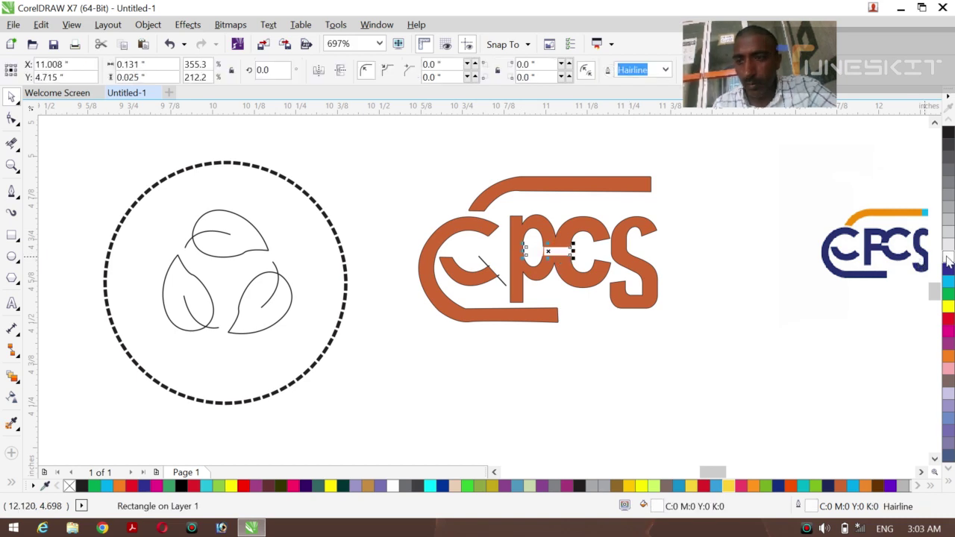
{"action": "left_click", "coordinate": [382, 188]}
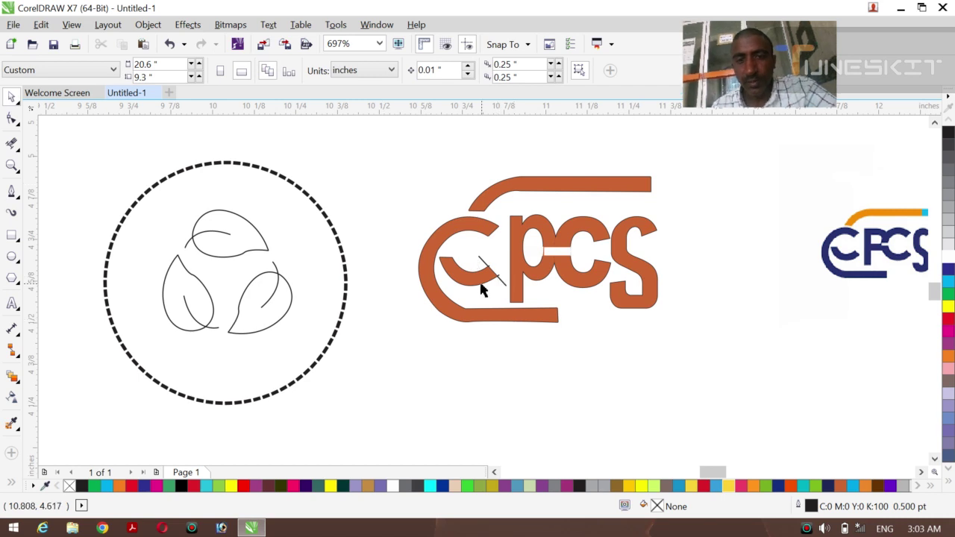
Delete the stray diagonal line crossing the C's inner arc and remove the outline from all CPCS logo objects
{"action": "left_click", "coordinate": [503, 285]}
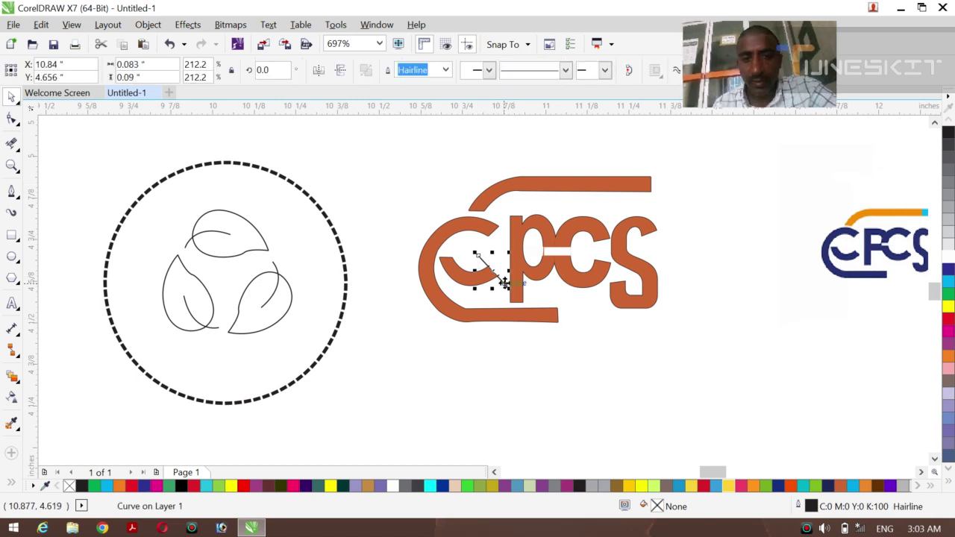
{"action": "key", "text": "Delete"}
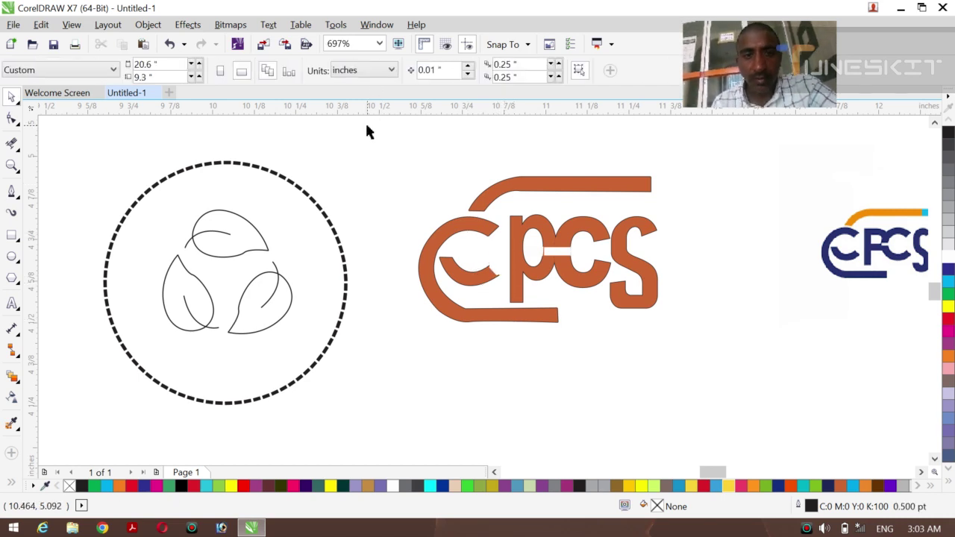
{"action": "left_click_drag", "start_coordinate": [365, 124], "coordinate": [698, 371]}
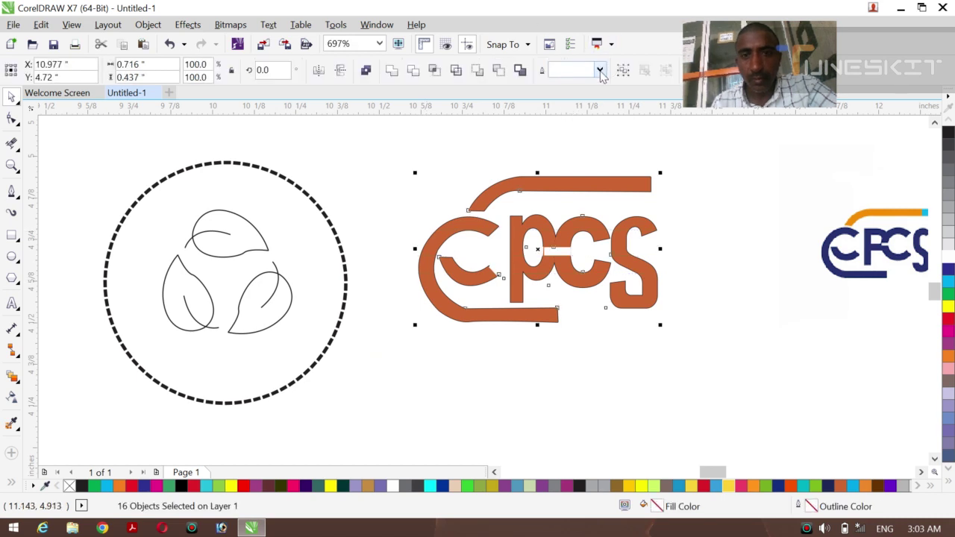
{"action": "left_click", "coordinate": [599, 70]}
{"action": "left_click", "coordinate": [559, 83]}
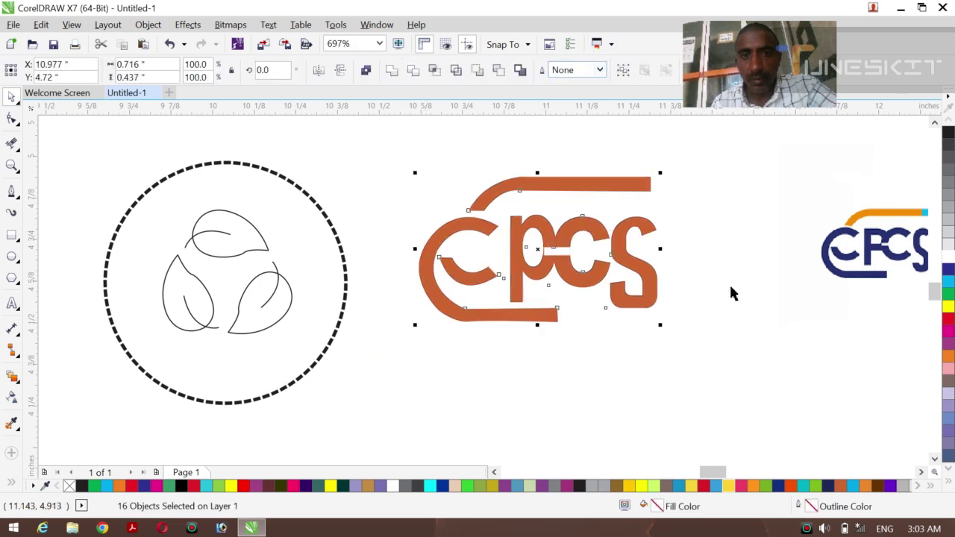
{"action": "left_click", "coordinate": [772, 355]}
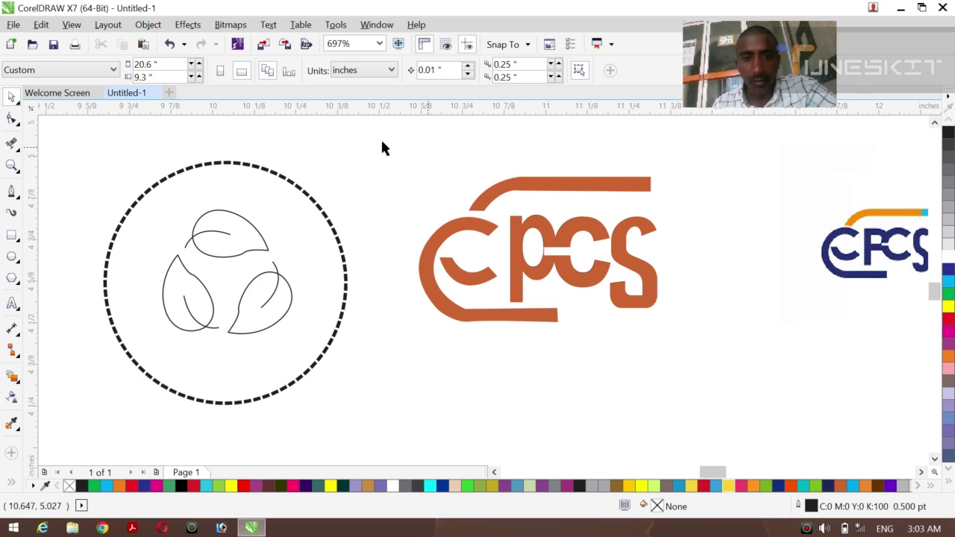
Try welding all the CPCS logo objects into one shape filled with orange, and undo the fill and the weld
{"action": "left_click_drag", "start_coordinate": [381, 141], "coordinate": [696, 347]}
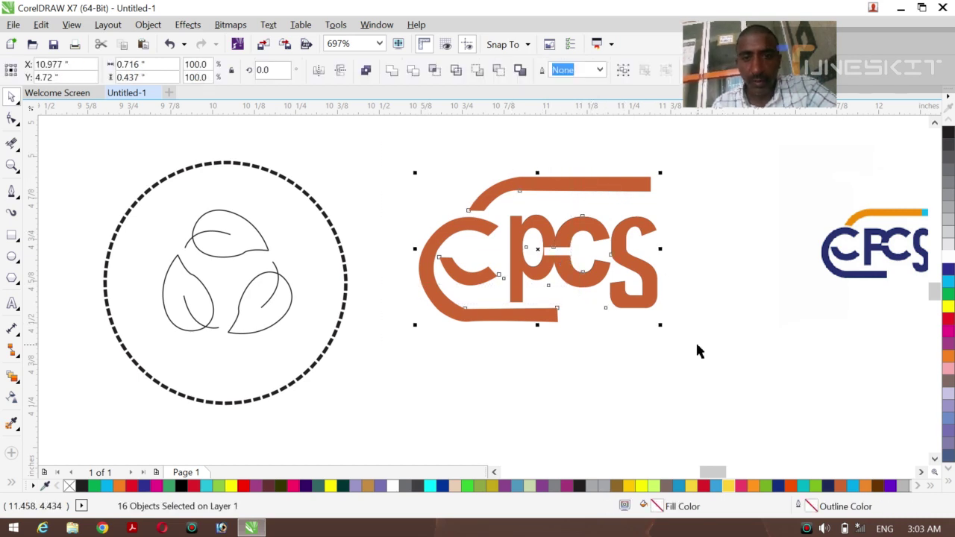
{"action": "left_click", "coordinate": [390, 70]}
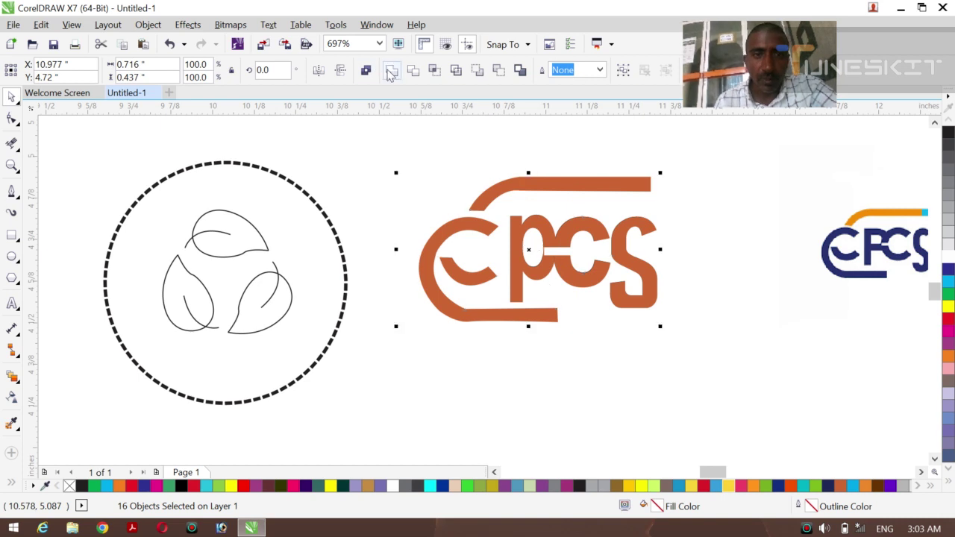
{"action": "left_click", "coordinate": [949, 359]}
{"action": "left_click", "coordinate": [580, 384]}
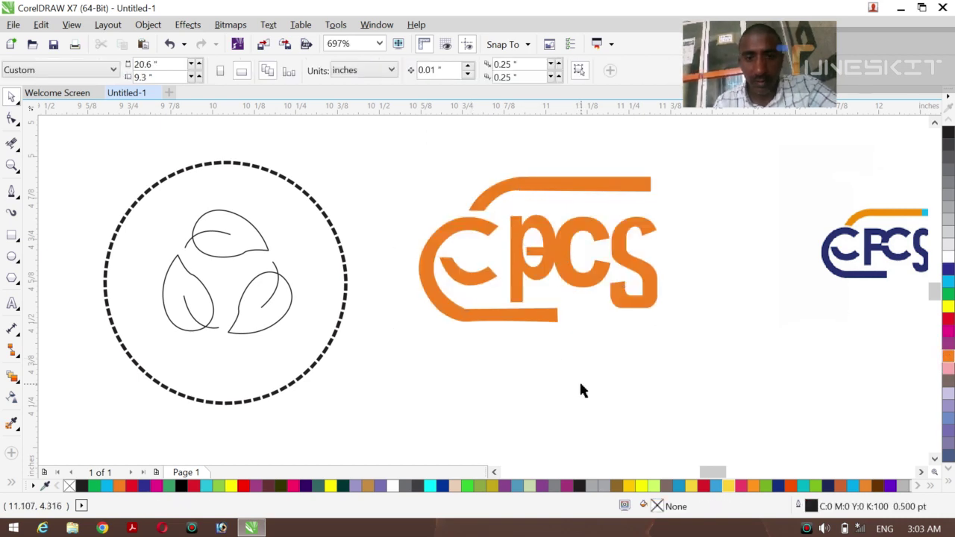
{"action": "key", "text": "ctrl+z"}
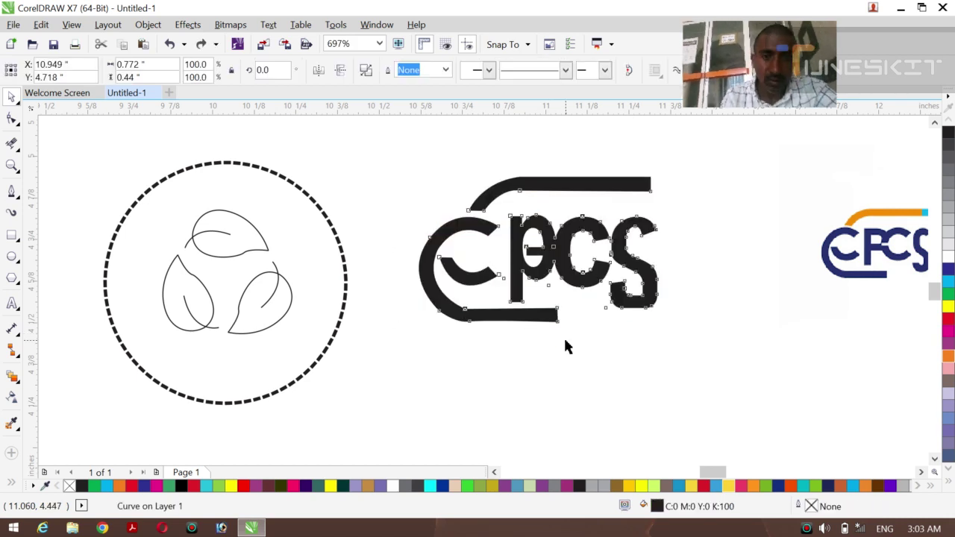
{"action": "key", "text": "ctrl+k"}
{"action": "left_click", "coordinate": [393, 198]}
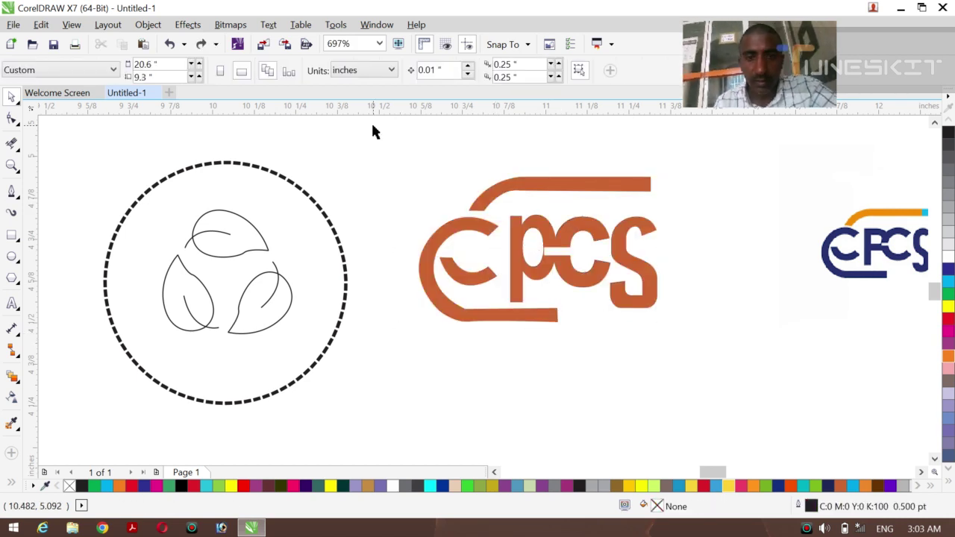
Group all the CPCS logo objects and enlarge the group proportionally to about 1.03 by 0.628 inches
{"action": "left_click_drag", "start_coordinate": [373, 125], "coordinate": [711, 316]}
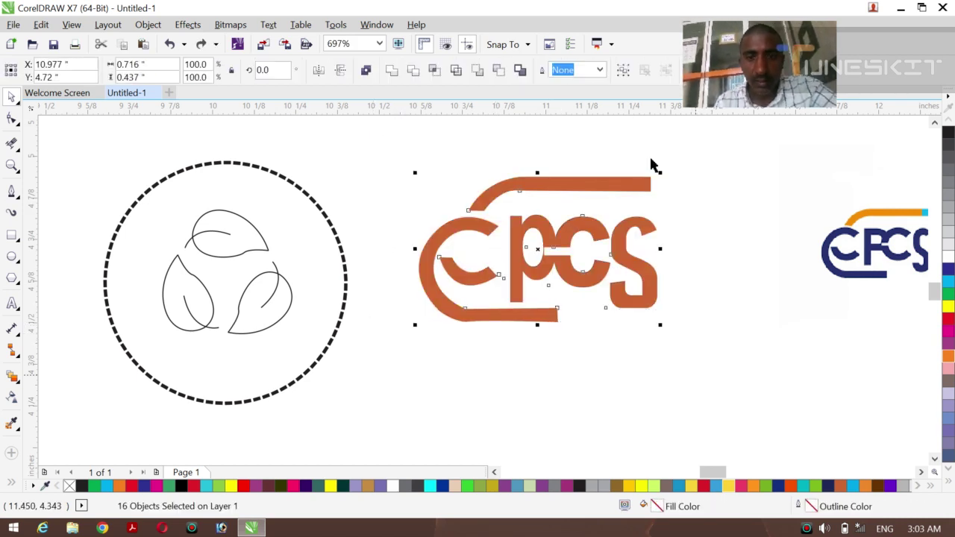
{"action": "left_click", "coordinate": [621, 69]}
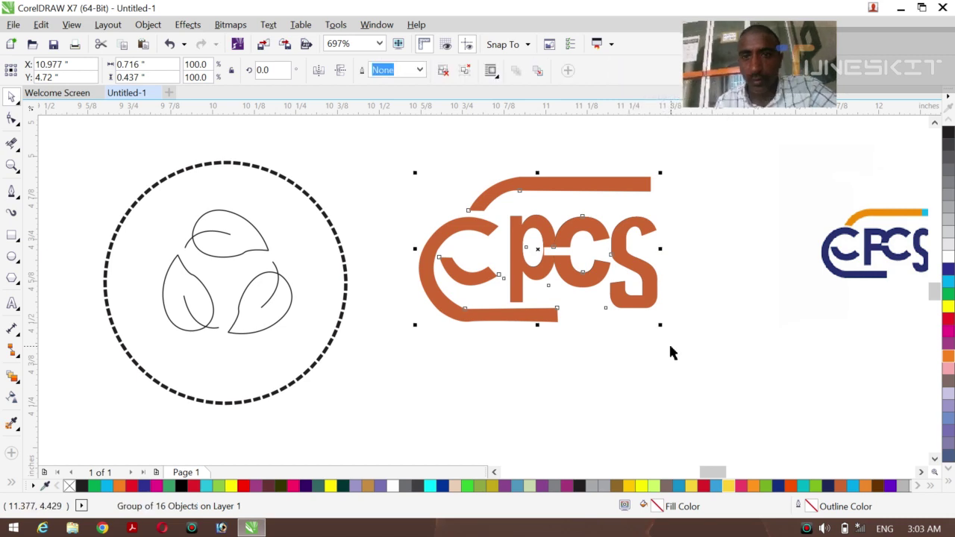
{"action": "left_click_drag", "start_coordinate": [660, 325], "coordinate": [763, 388]}
Delete the CPCS reference image and shift the grouped CPCS logo slightly into the freed space
{"action": "left_click", "coordinate": [836, 278]}
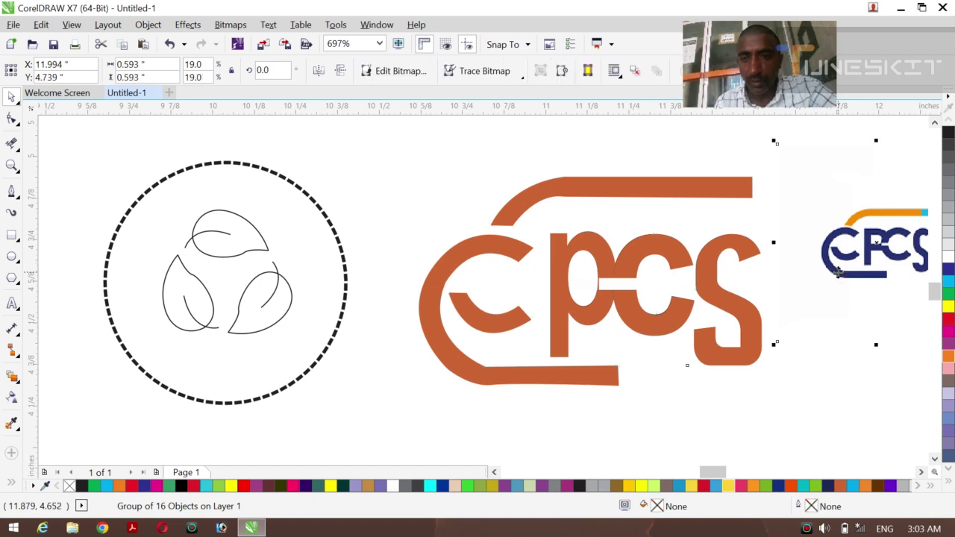
{"action": "key", "text": "Delete"}
{"action": "left_click", "coordinate": [627, 258]}
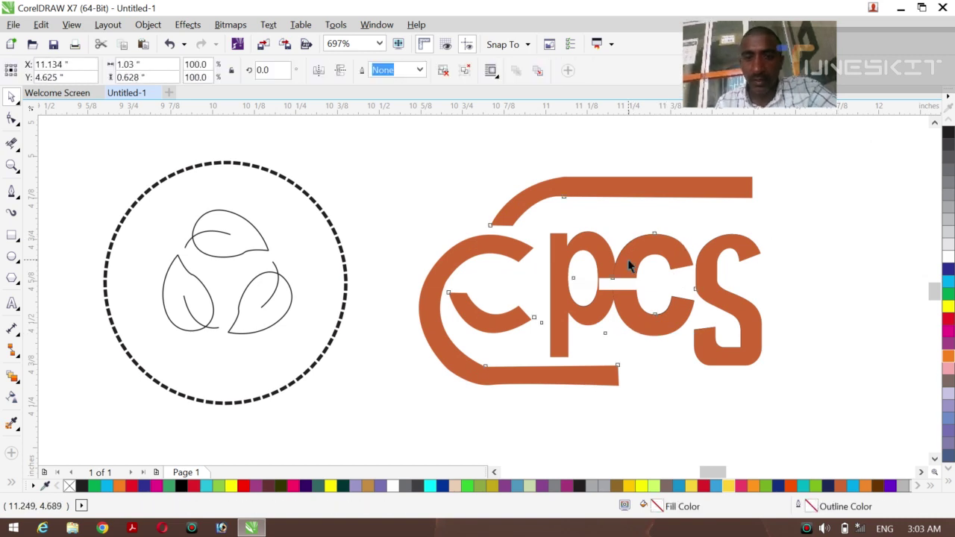
{"action": "left_click_drag", "start_coordinate": [627, 259], "coordinate": [672, 256]}
Move the dashed-circle leaf logo a little closer to the CPCS logo and slightly lower
{"action": "left_click", "coordinate": [277, 309]}
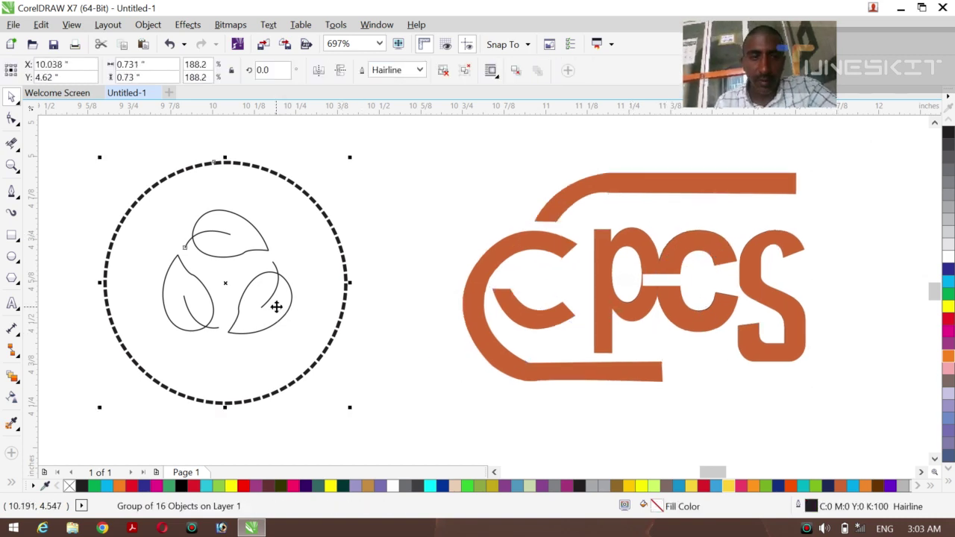
{"action": "left_click", "coordinate": [222, 281]}
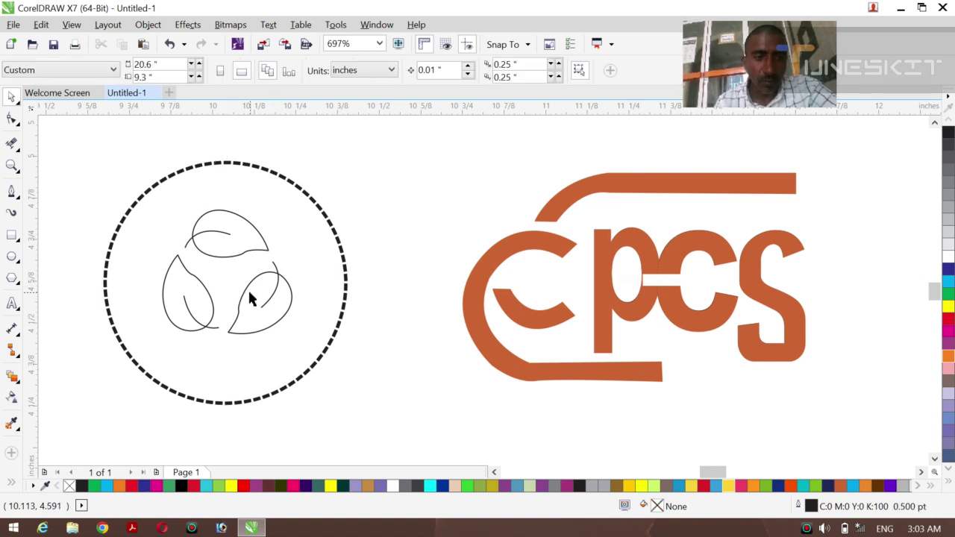
{"action": "left_click", "coordinate": [249, 292]}
{"action": "left_click_drag", "start_coordinate": [266, 299], "coordinate": [311, 315]}
{"action": "left_click", "coordinate": [410, 205]}
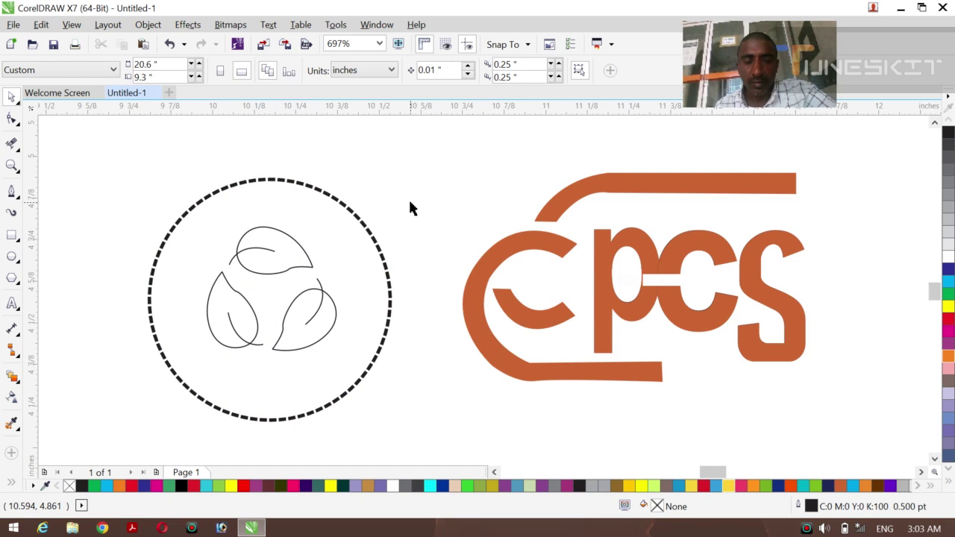
Add the artistic text VICTORS in 24 pt Arial between the two logos and make it bold
{"action": "left_click", "coordinate": [11, 306]}
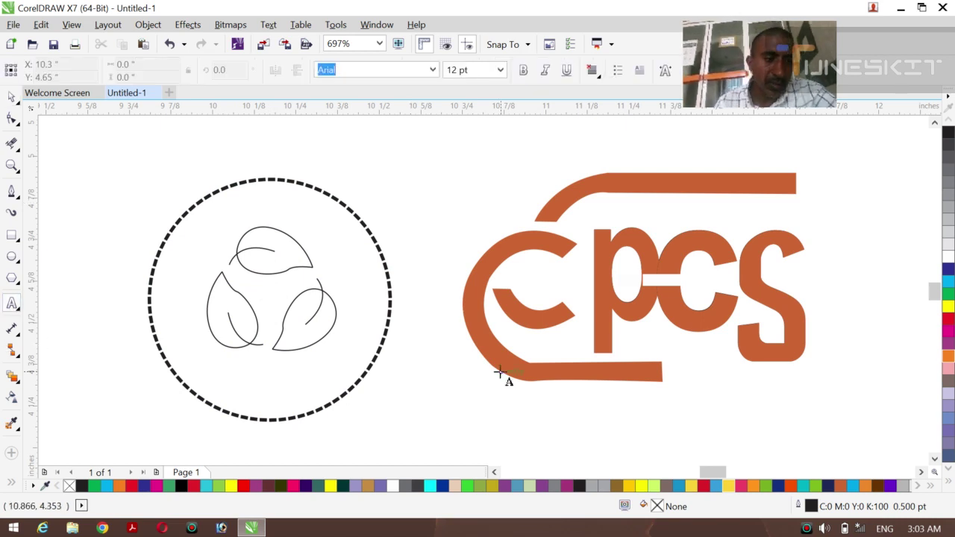
{"action": "left_click", "coordinate": [412, 399]}
{"action": "type", "text": "V"}
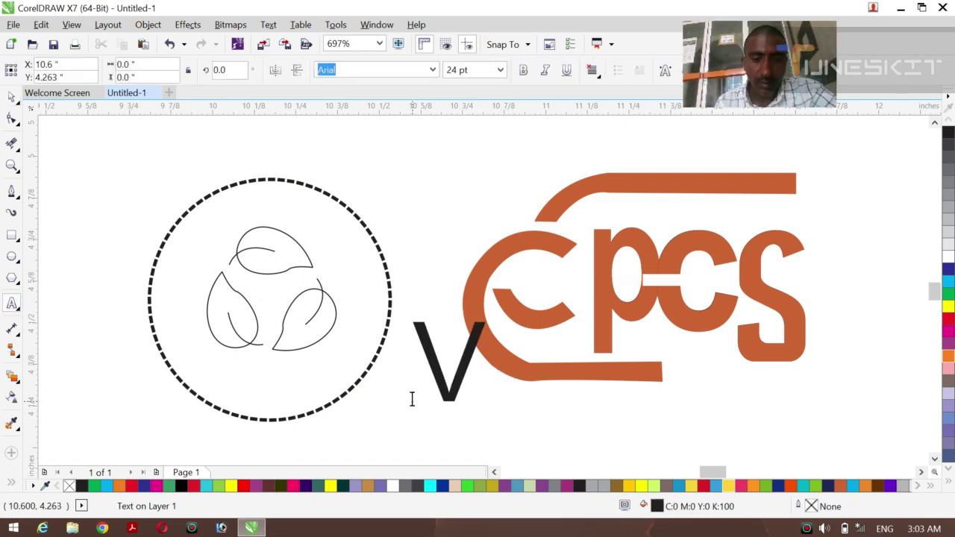
{"action": "type", "text": "ICTO"}
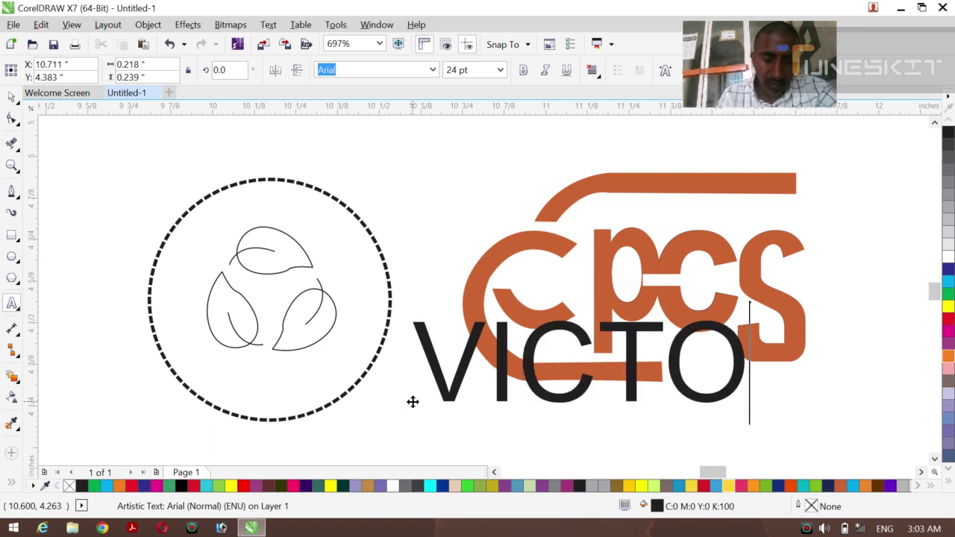
{"action": "type", "text": "RS"}
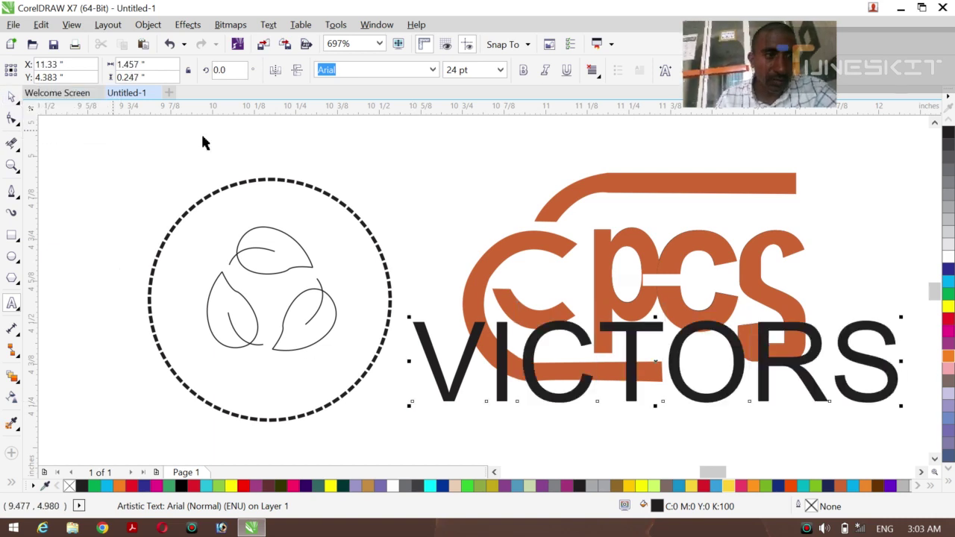
{"action": "key", "text": "ctrl+space"}
{"action": "left_click", "coordinate": [522, 75]}
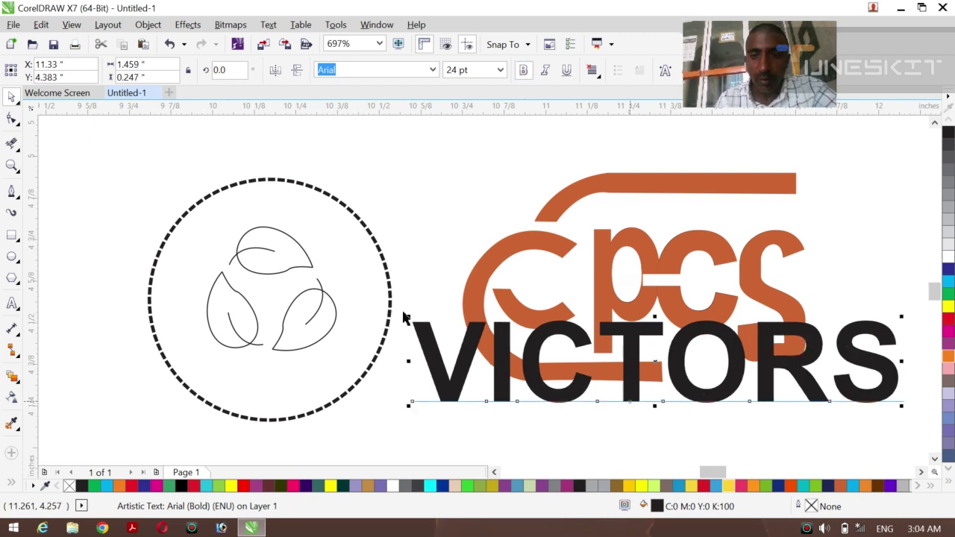
Move the dashed-circle leaf logo and the CPCS logo higher to free space beneath them
{"action": "left_click", "coordinate": [270, 296]}
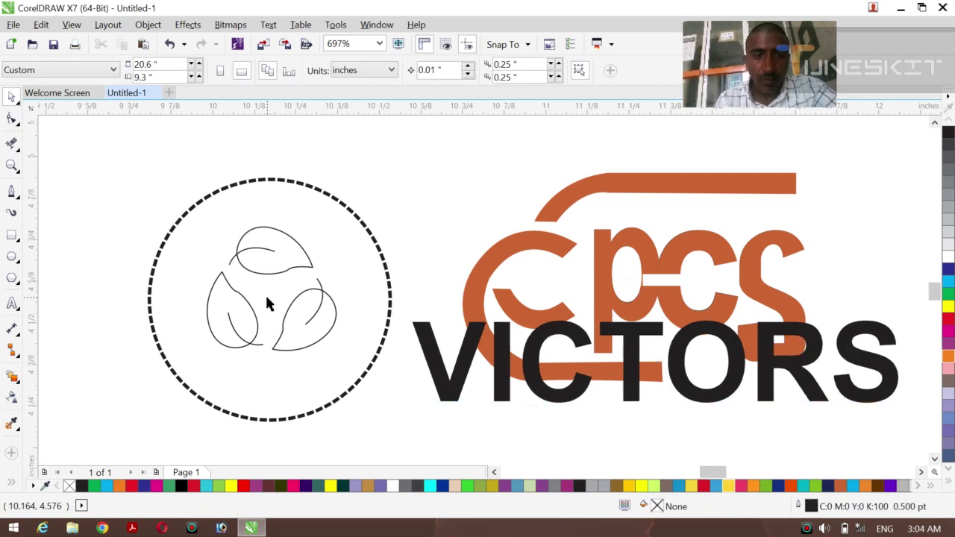
{"action": "left_click", "coordinate": [296, 335]}
{"action": "left_click_drag", "start_coordinate": [295, 334], "coordinate": [276, 259]}
{"action": "left_click", "coordinate": [610, 274]}
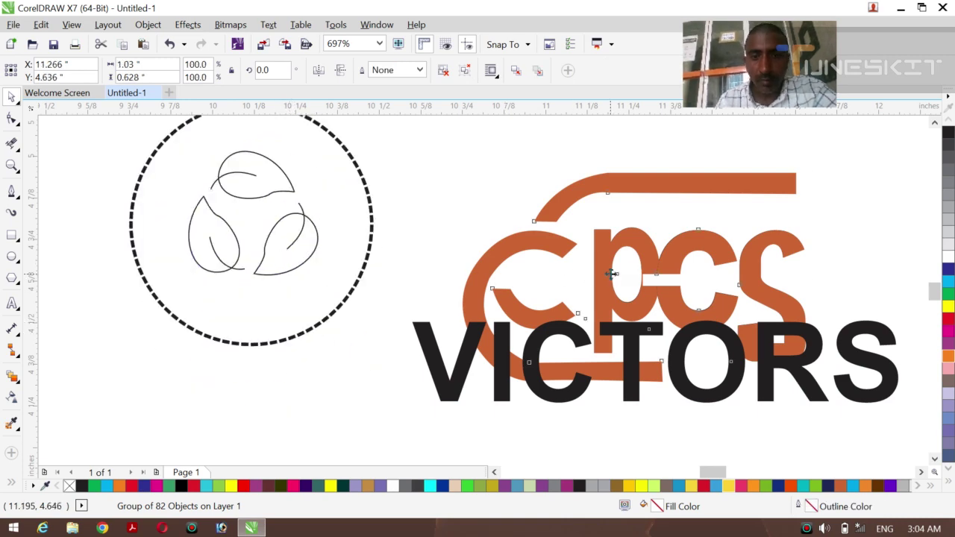
{"action": "left_click_drag", "start_coordinate": [643, 283], "coordinate": [620, 230]}
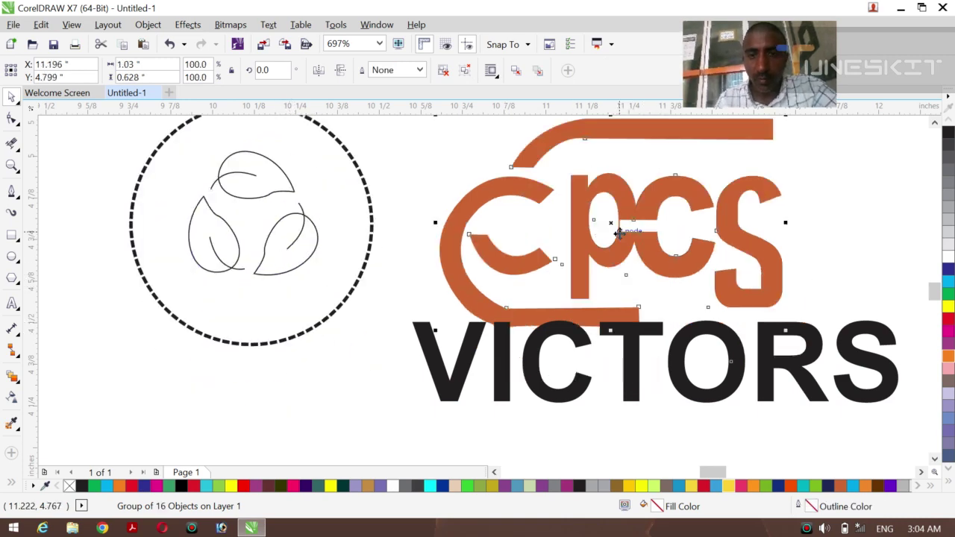
Place the VICTORS text below and between the two logos, and fill it with red (C:0 M:100 Y:100 K:0)
{"action": "left_click", "coordinate": [672, 369]}
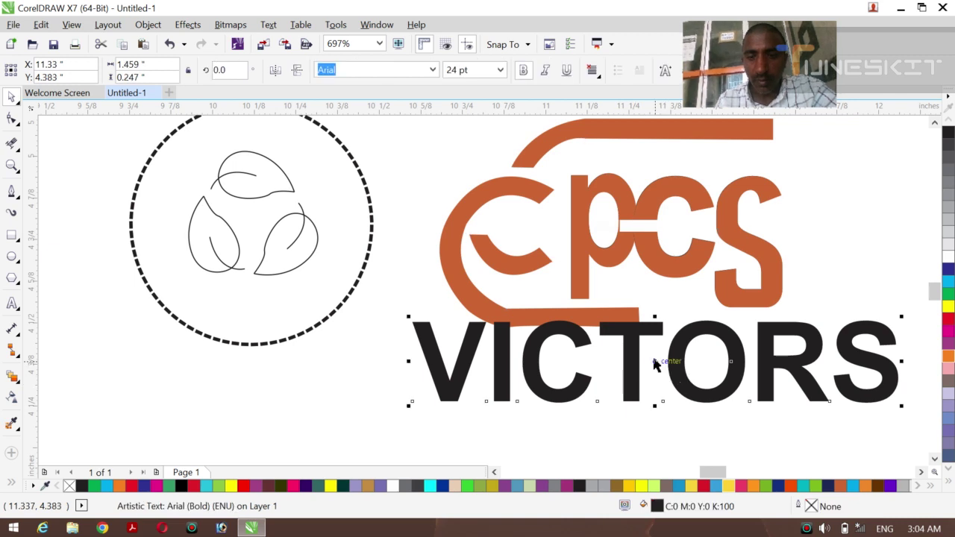
{"action": "left_click_drag", "start_coordinate": [656, 366], "coordinate": [426, 407]}
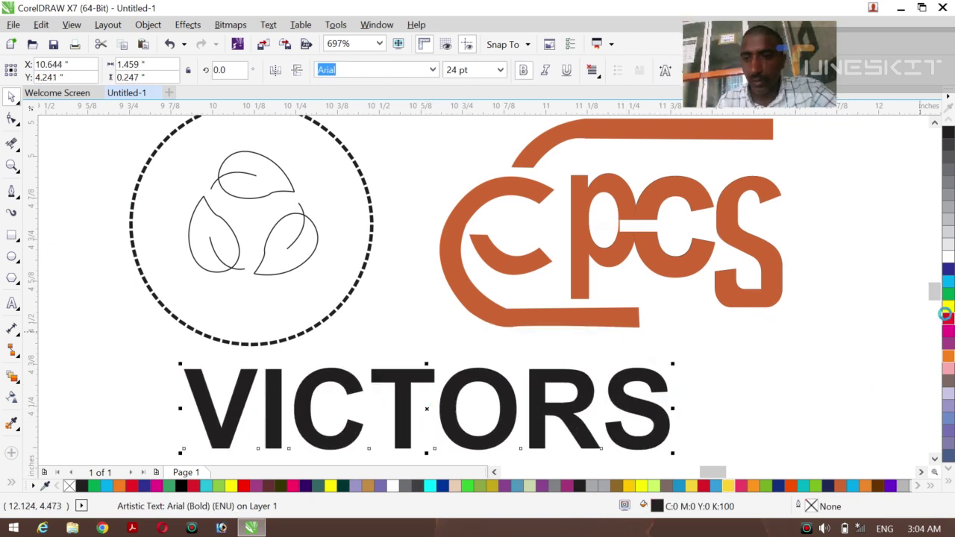
{"action": "left_click", "coordinate": [945, 316]}
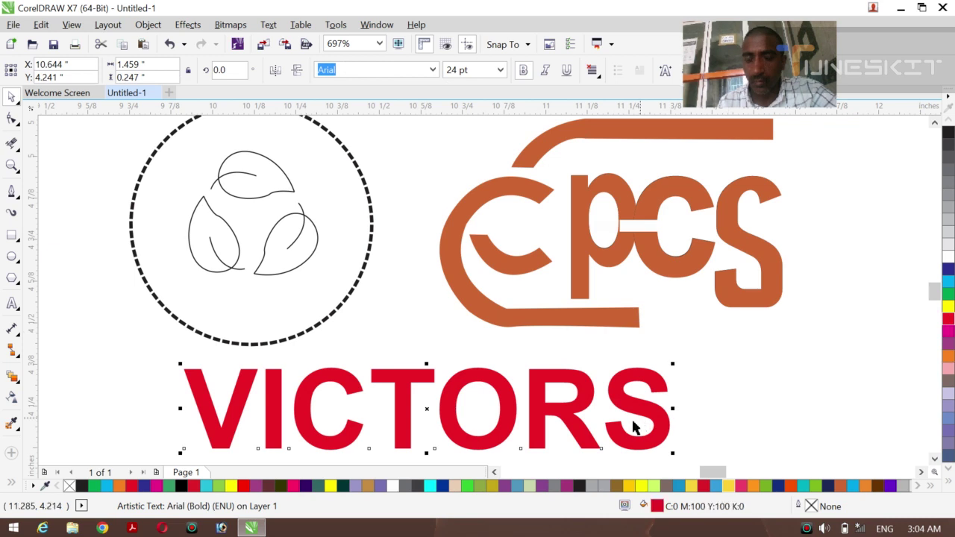
Smart Fill the letters C, T and O of VICTORS with #CC6633 and no outline
{"action": "left_click", "coordinate": [10, 485]}
{"action": "left_click", "coordinate": [35, 480]}
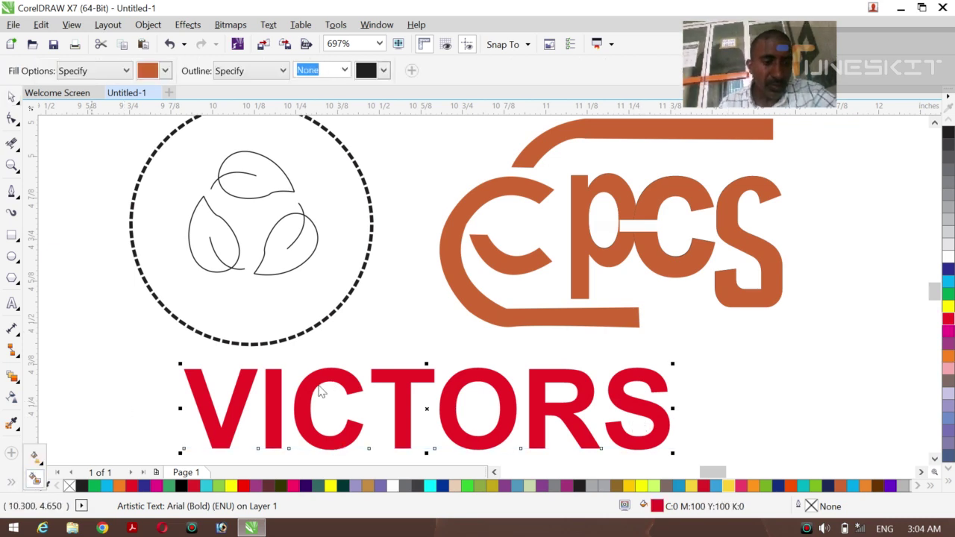
{"action": "left_click", "coordinate": [312, 388]}
{"action": "left_click", "coordinate": [404, 388]}
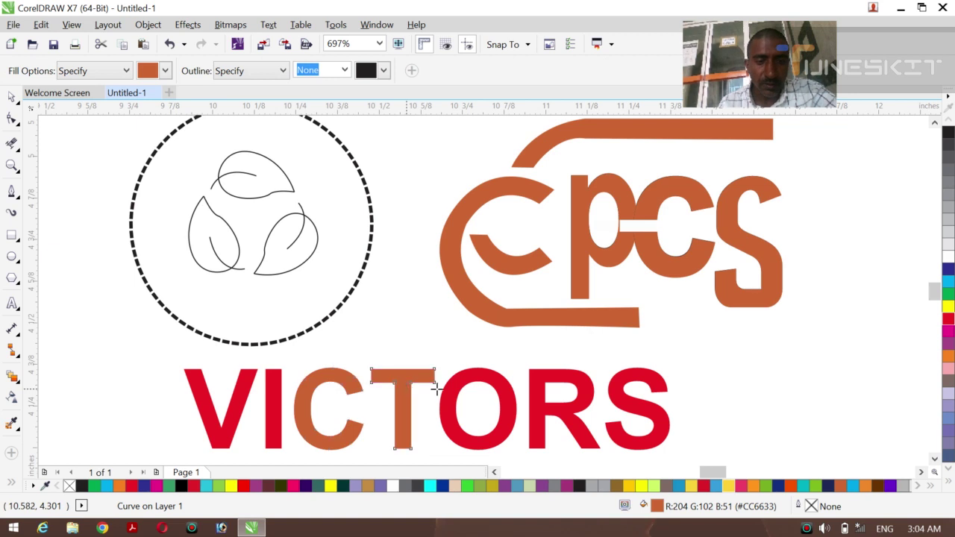
{"action": "left_click", "coordinate": [451, 393]}
Smart Fill the letters R, S, I and V of VICTORS with #FF0066 and no outline
{"action": "left_click", "coordinate": [164, 70]}
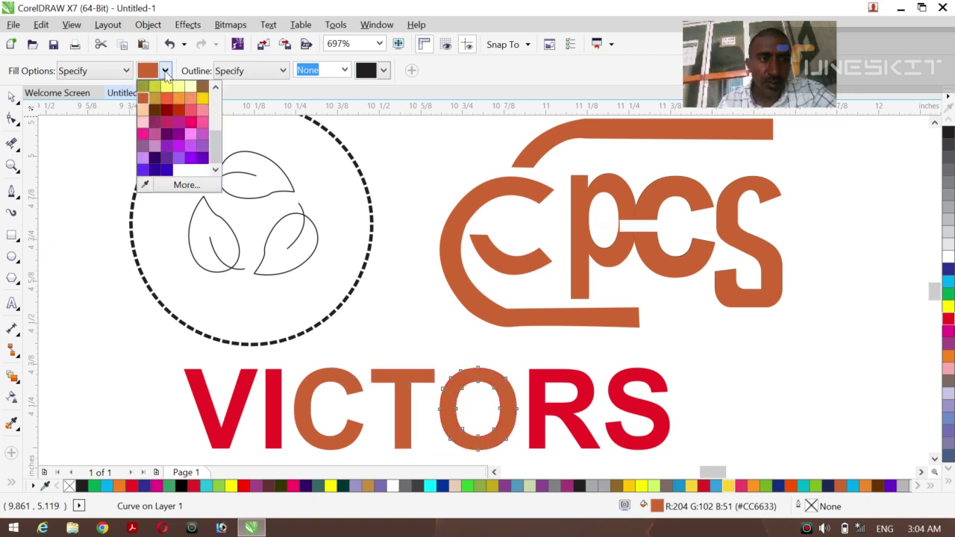
{"action": "left_click", "coordinate": [189, 121]}
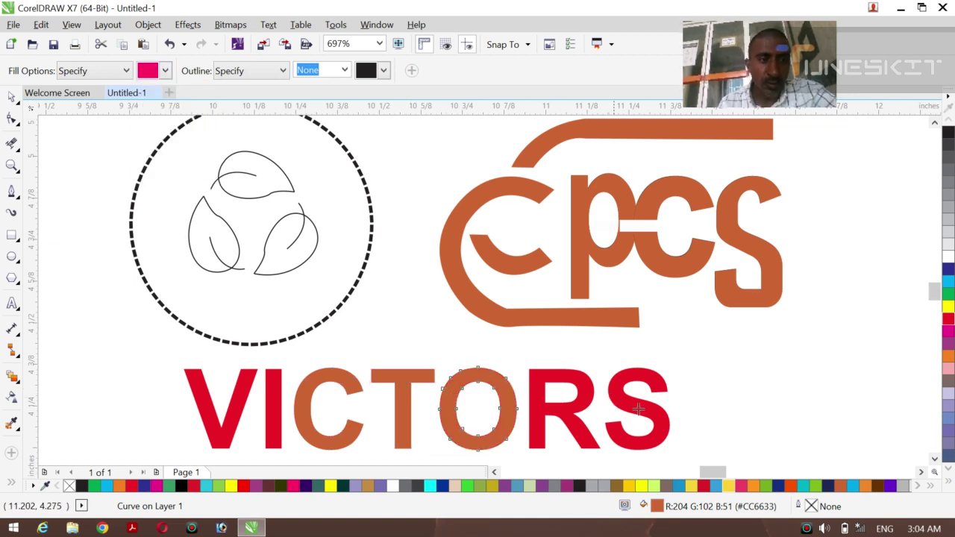
{"action": "left_click", "coordinate": [581, 405]}
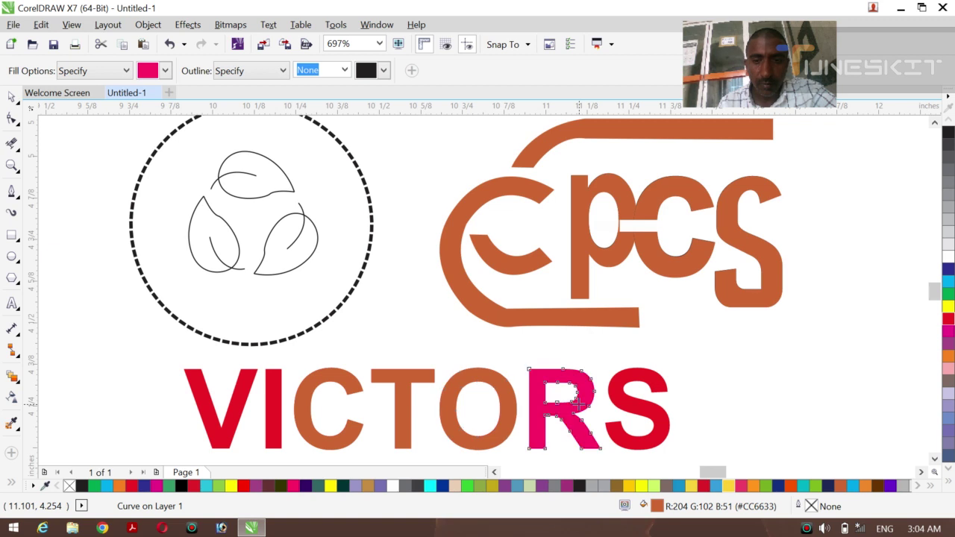
{"action": "left_click", "coordinate": [626, 405]}
{"action": "left_click", "coordinate": [275, 395]}
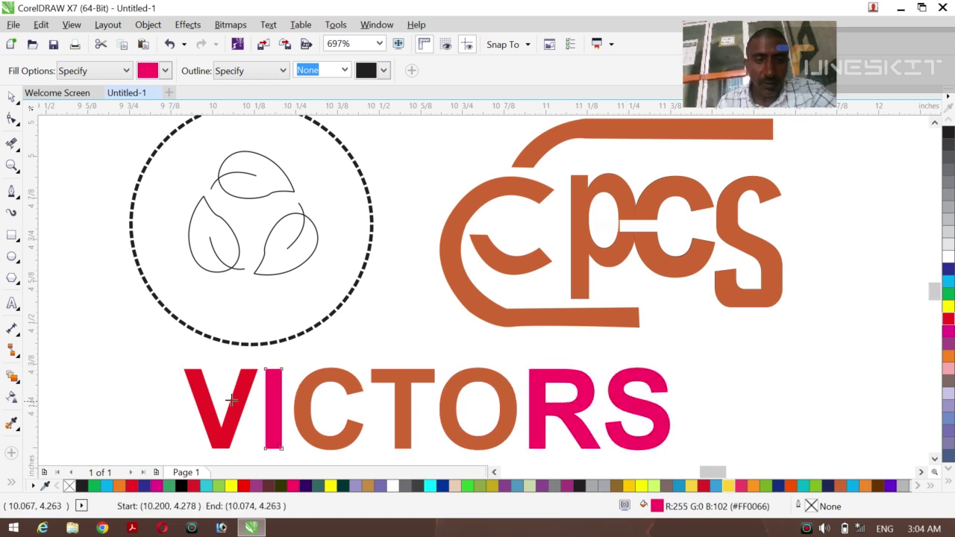
{"action": "left_click", "coordinate": [232, 401]}
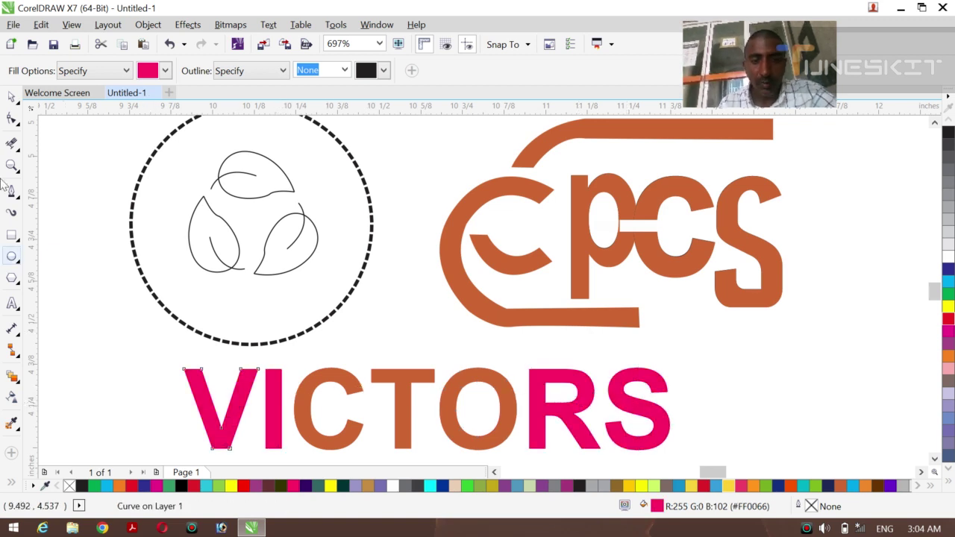
Deselect the letter V and view both logos and the recoloured VICTORS text together at 632% zoom
{"action": "left_click", "coordinate": [16, 102]}
{"action": "left_click", "coordinate": [51, 95]}
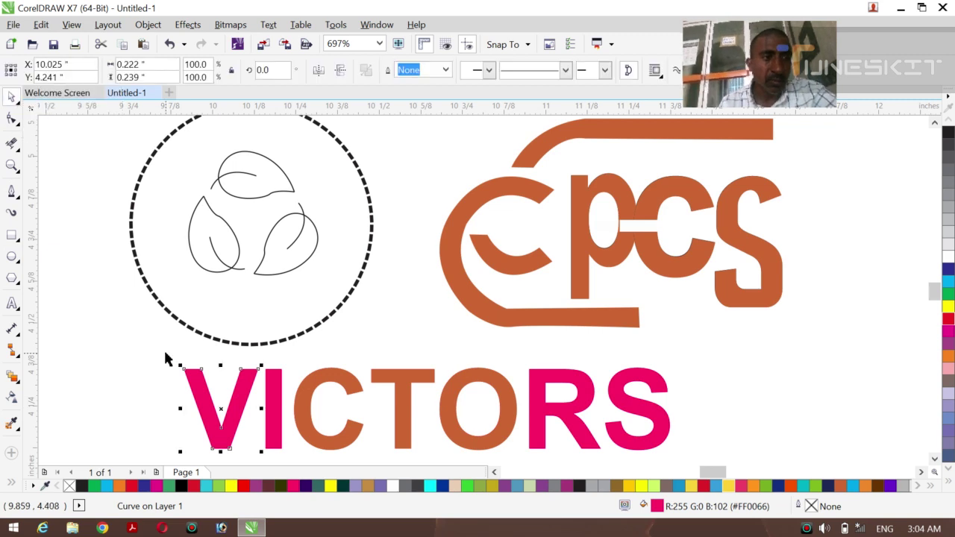
{"action": "left_click", "coordinate": [165, 358]}
{"action": "key", "text": "z"}
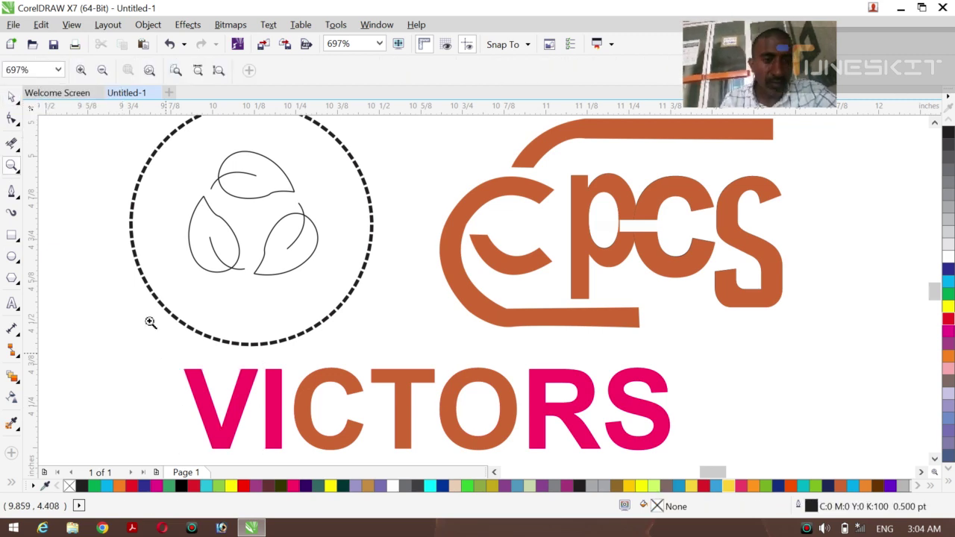
{"action": "left_click", "coordinate": [102, 70]}
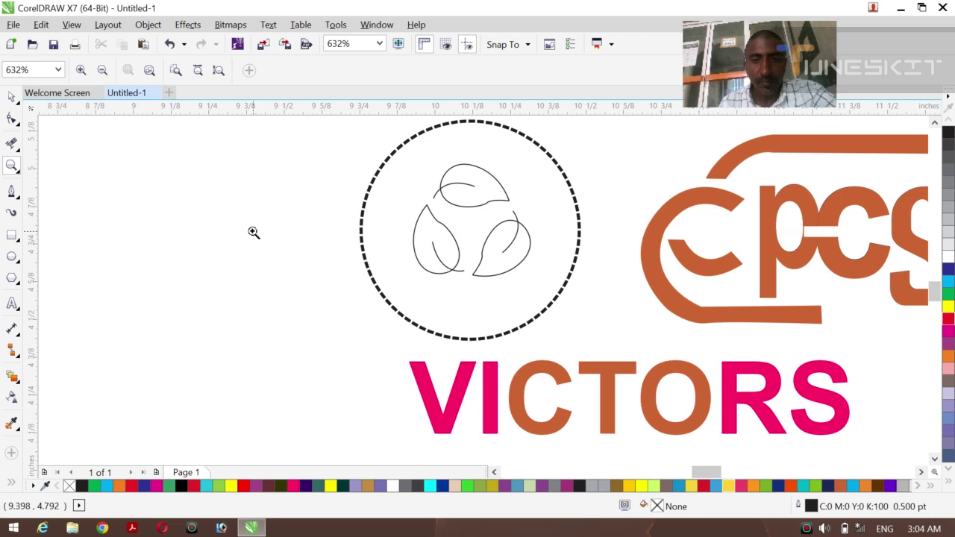
{"action": "scroll", "coordinate": [254, 232], "scroll_direction": "right", "scroll_amount": 5}
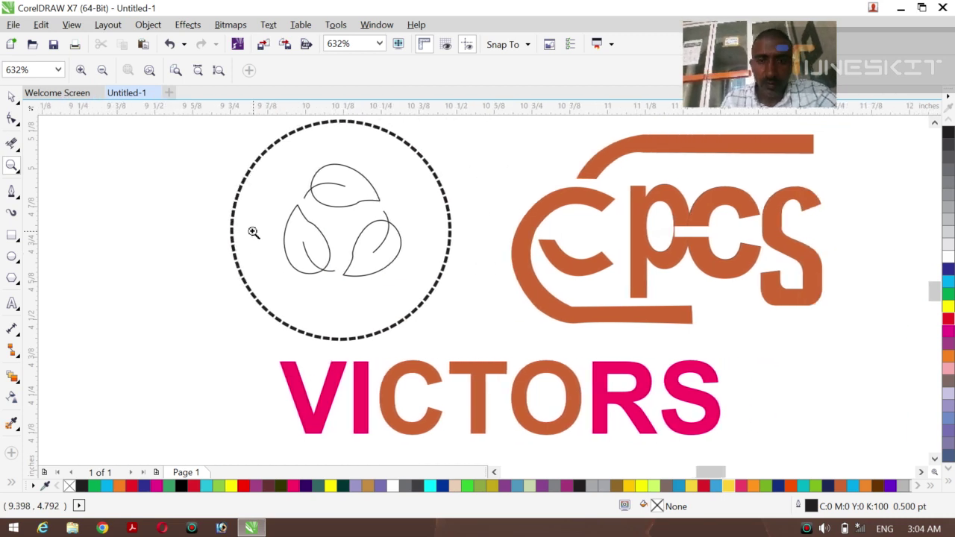
{"action": "scroll", "coordinate": [254, 232], "scroll_direction": "right", "scroll_amount": 2}
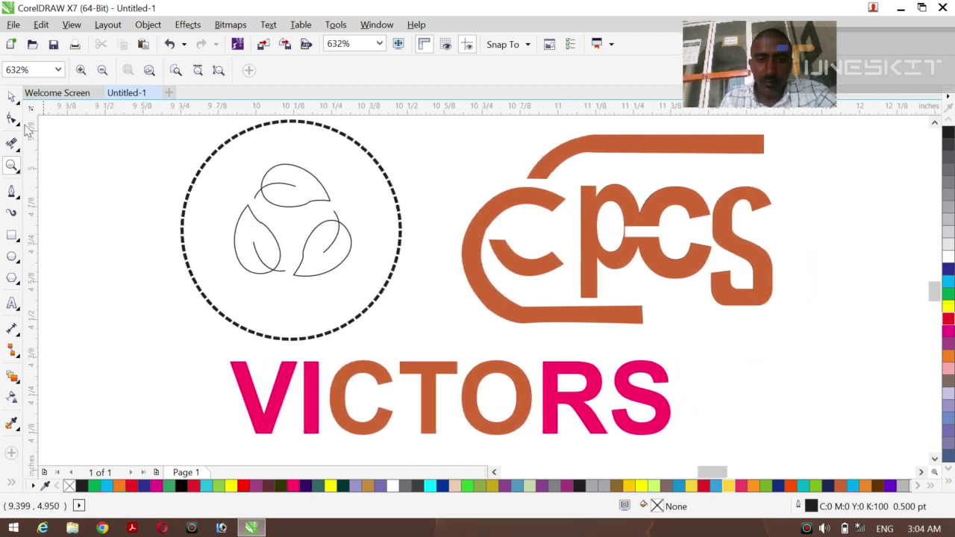
{"action": "left_click", "coordinate": [18, 103]}
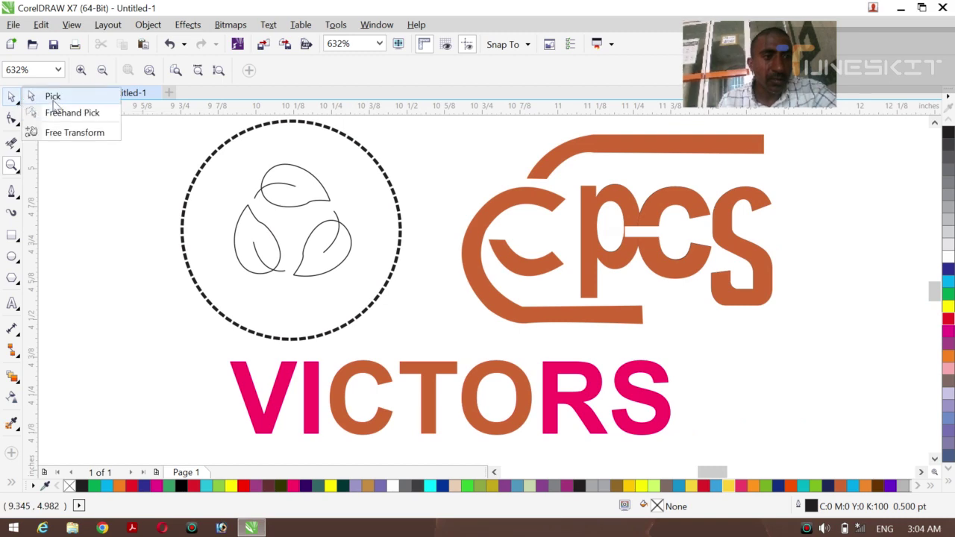
{"action": "left_click", "coordinate": [52, 95]}
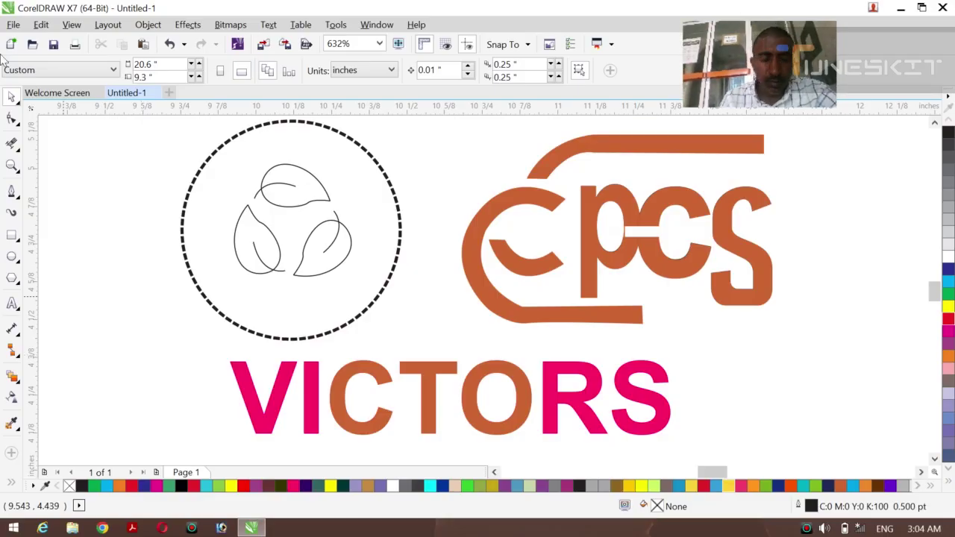
{"action": "left_click", "coordinate": [18, 104]}
{"action": "left_click", "coordinate": [35, 103]}
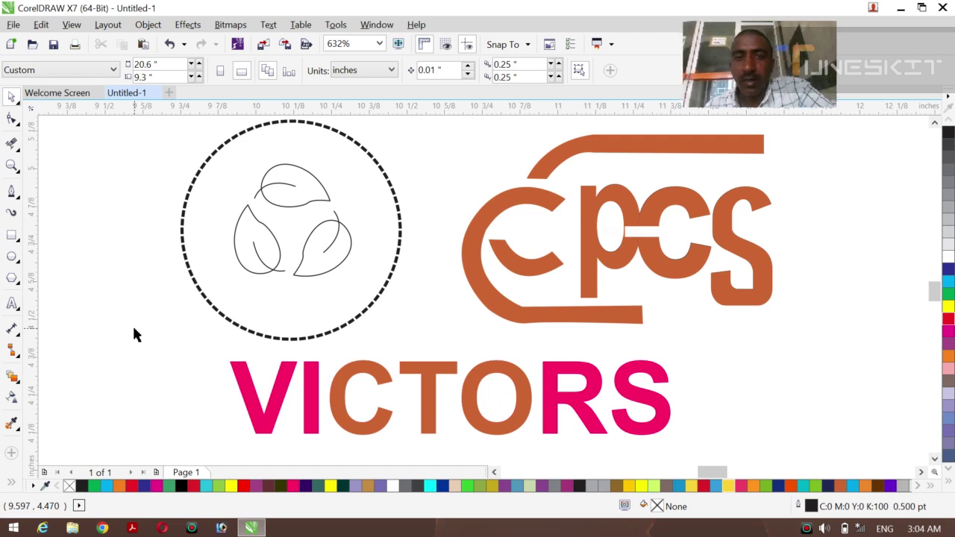
{"action": "left_click", "coordinate": [253, 261]}
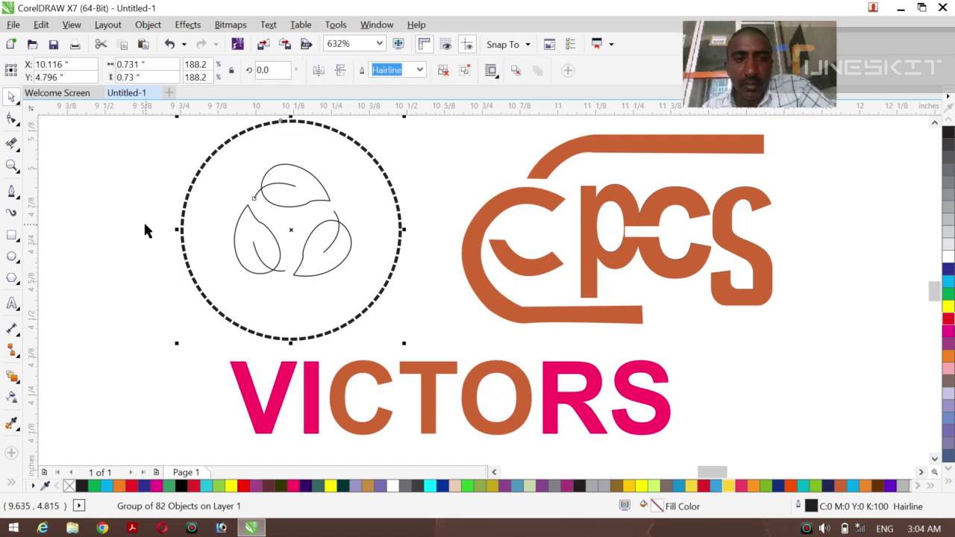
{"action": "left_click", "coordinate": [112, 222]}
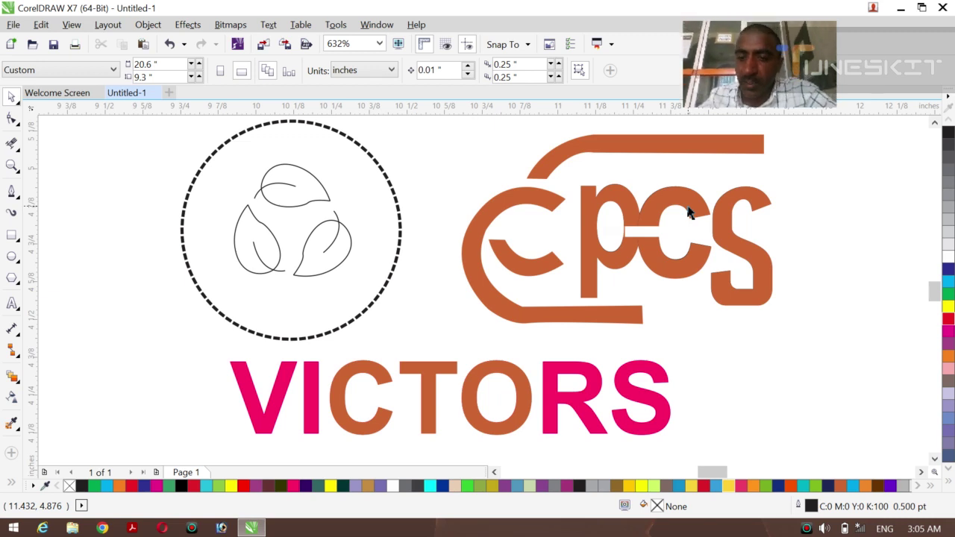
{"action": "left_click", "coordinate": [806, 528]}
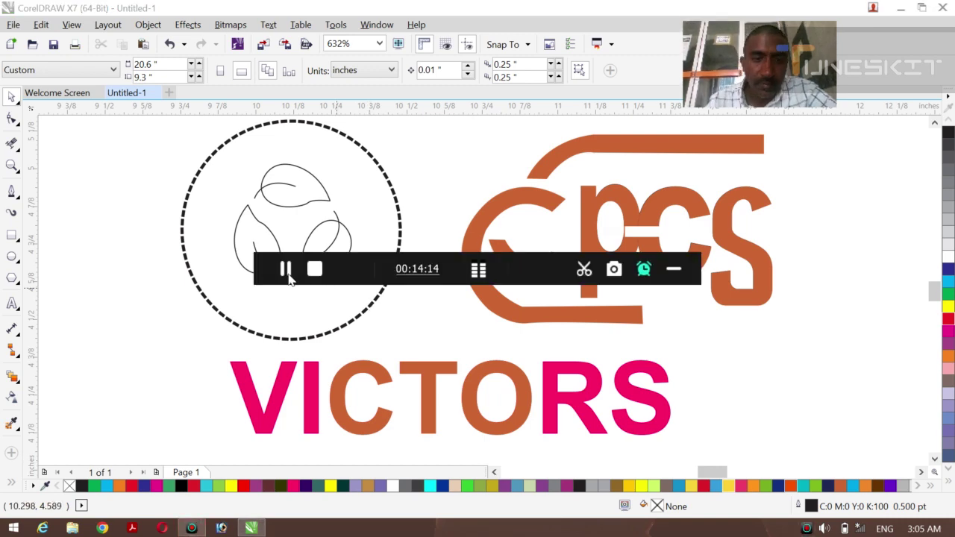